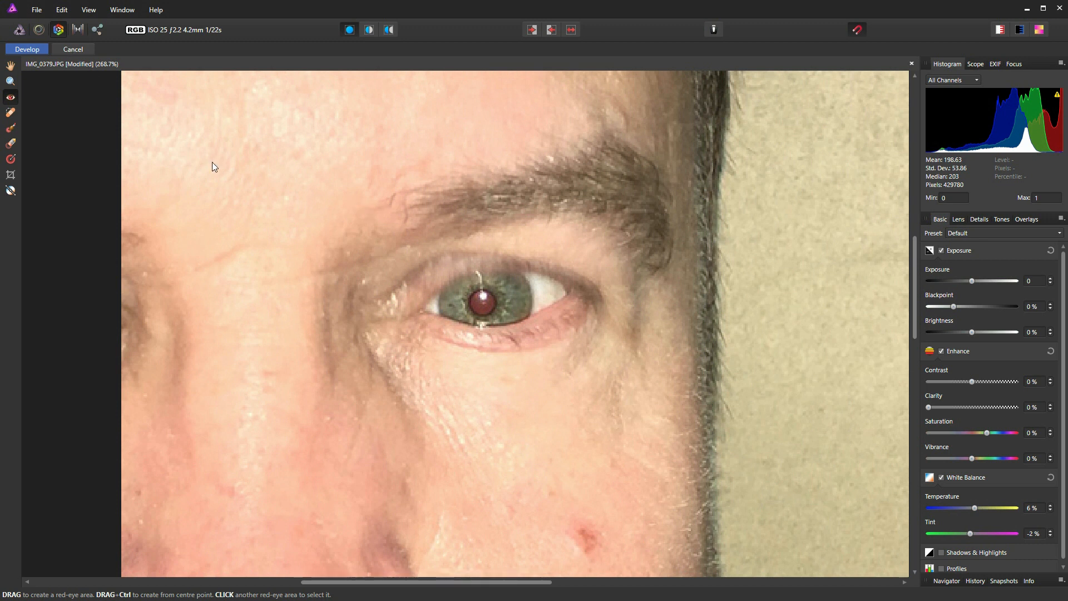
- Open the raw photo DSC00576.ARW from the Random folder and fit the whole photo in view
click(40, 14)
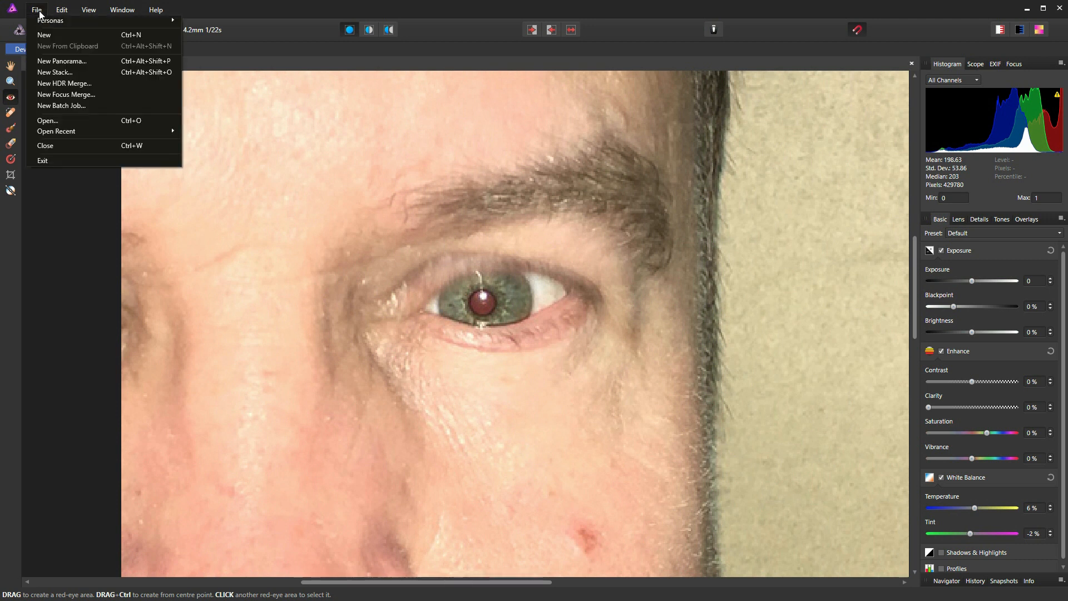
click(65, 128)
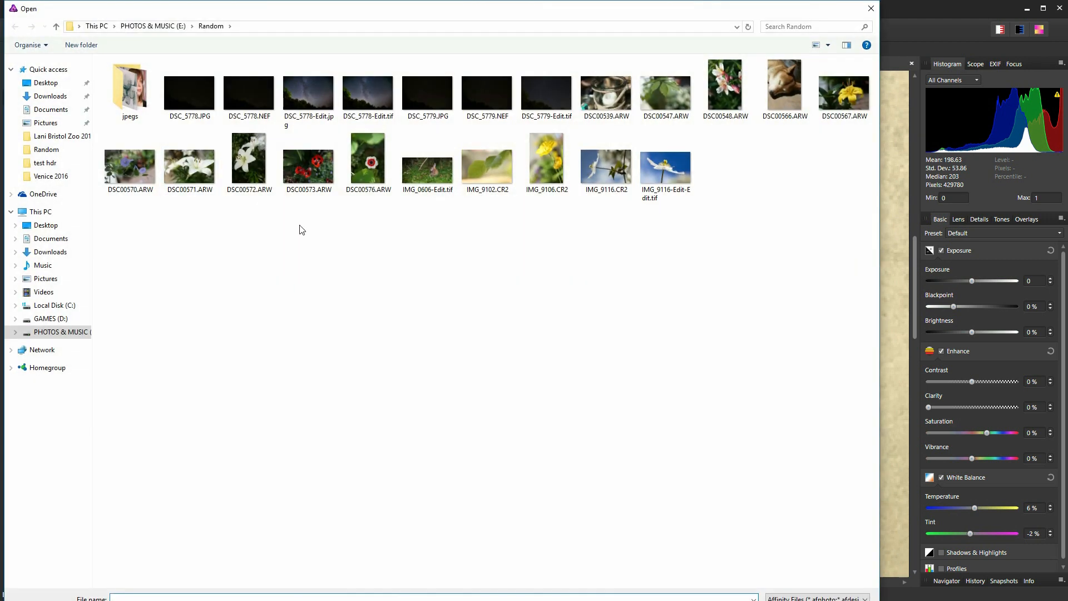
double_click(367, 167)
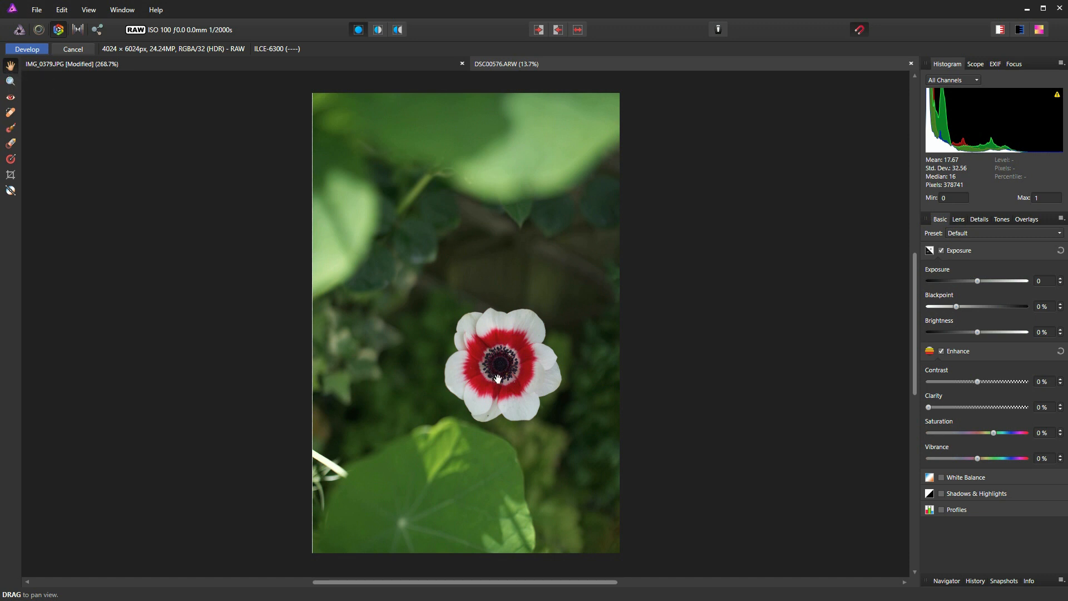
scroll(503, 382, up, 5)
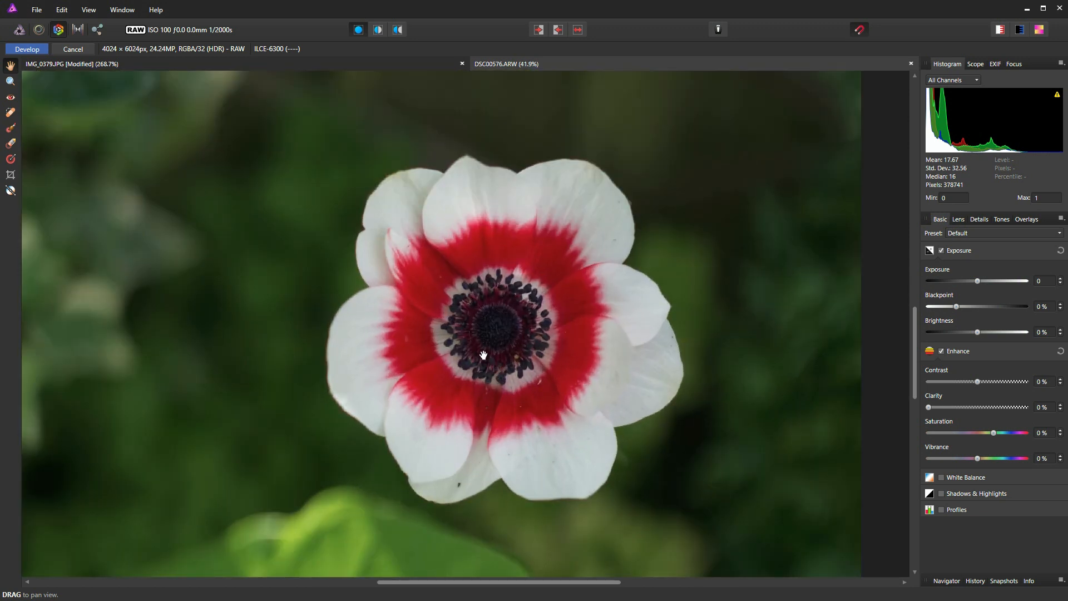
drag(470, 315, 547, 302)
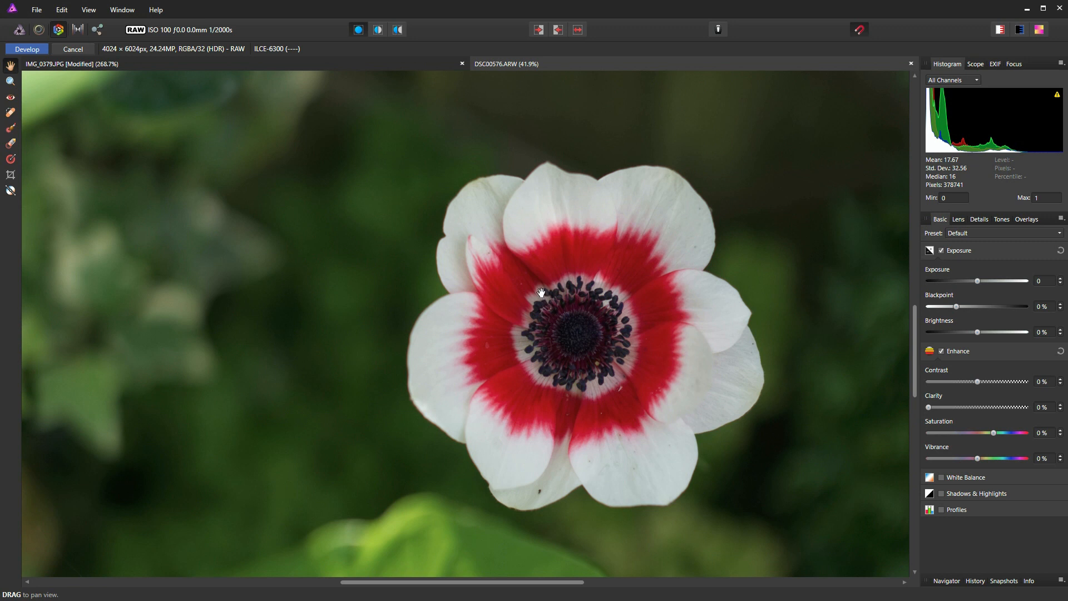
key(ctrl+0)
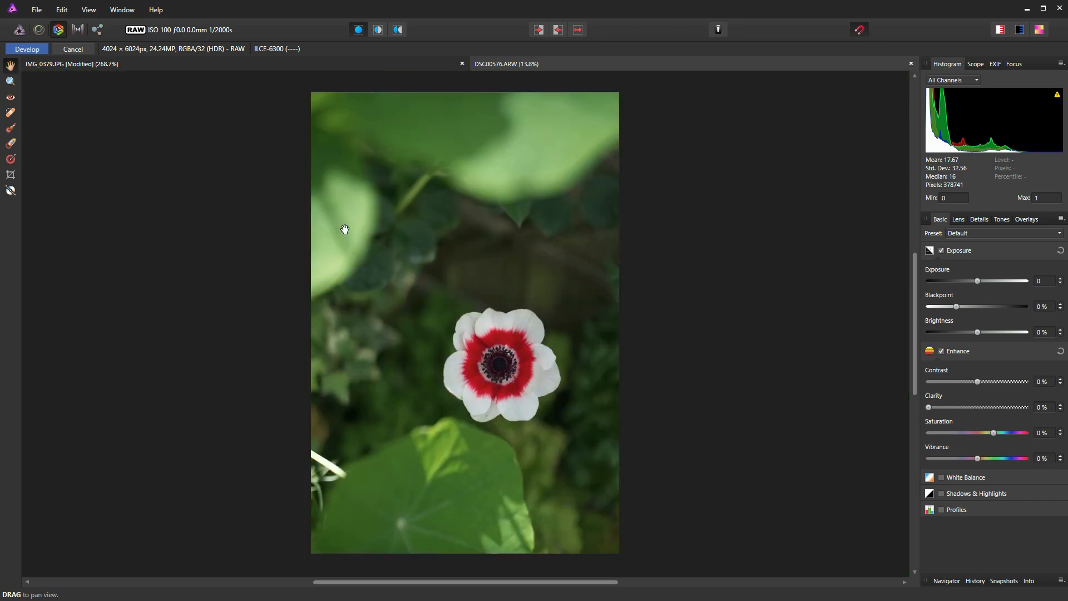
- Check the Tools preferences for the option that uses the mouse wheel to zoom
click(10, 82)
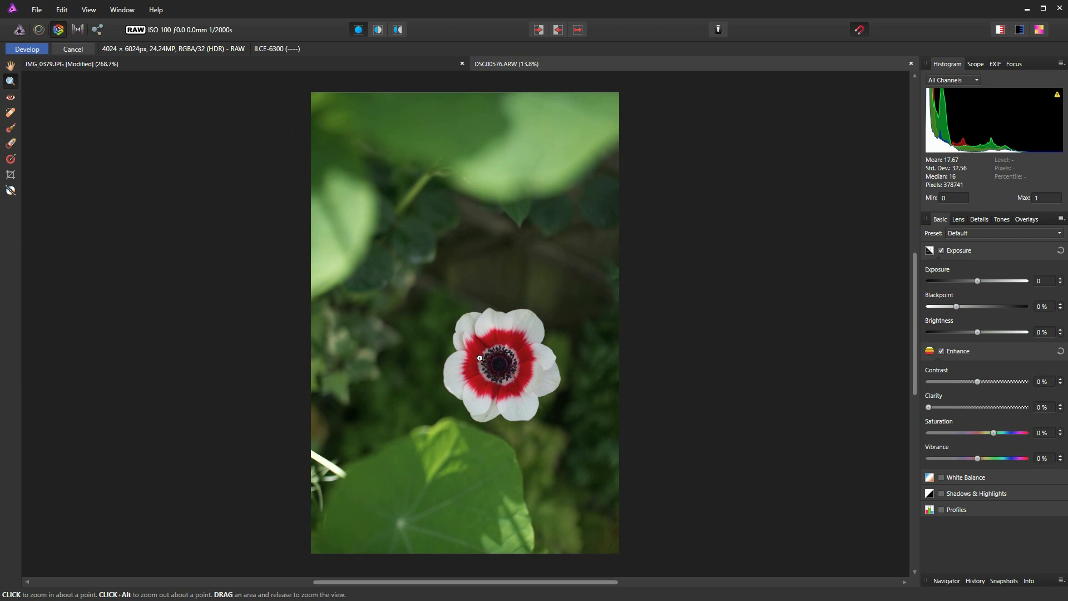
click(66, 12)
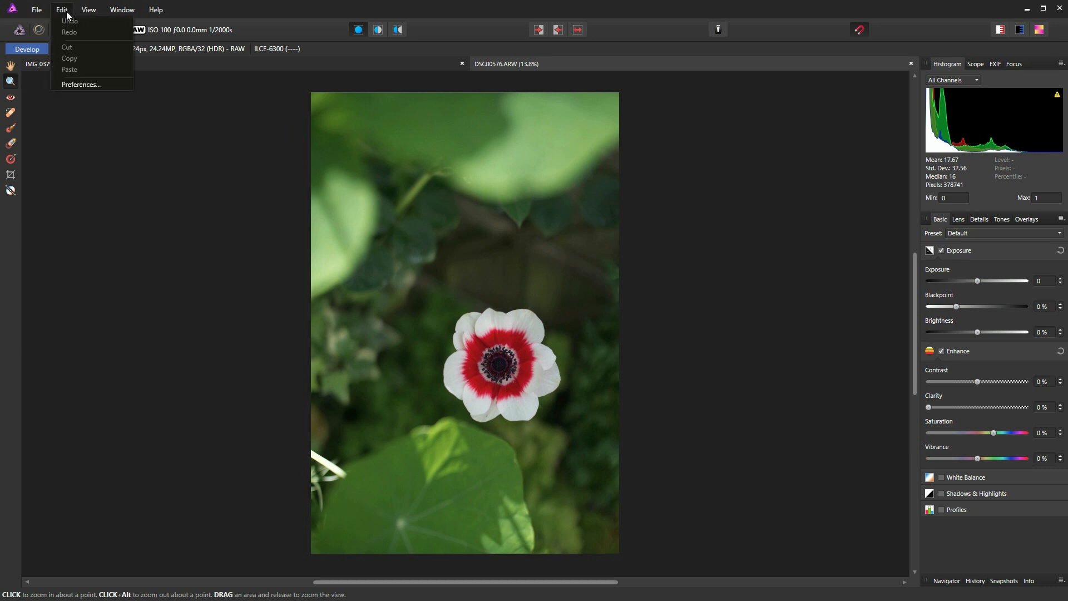
click(88, 84)
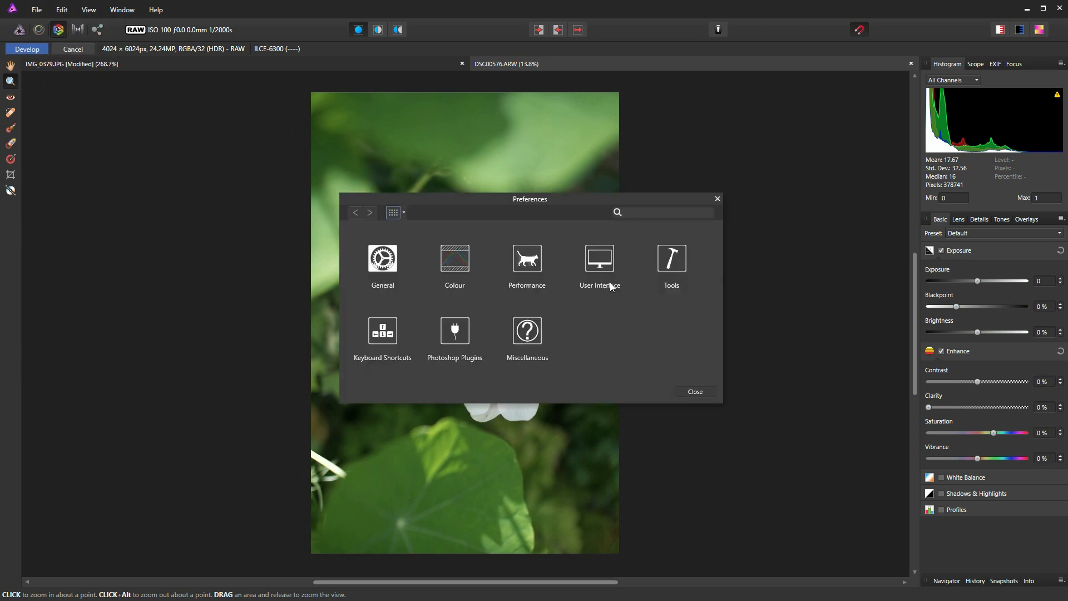
click(676, 263)
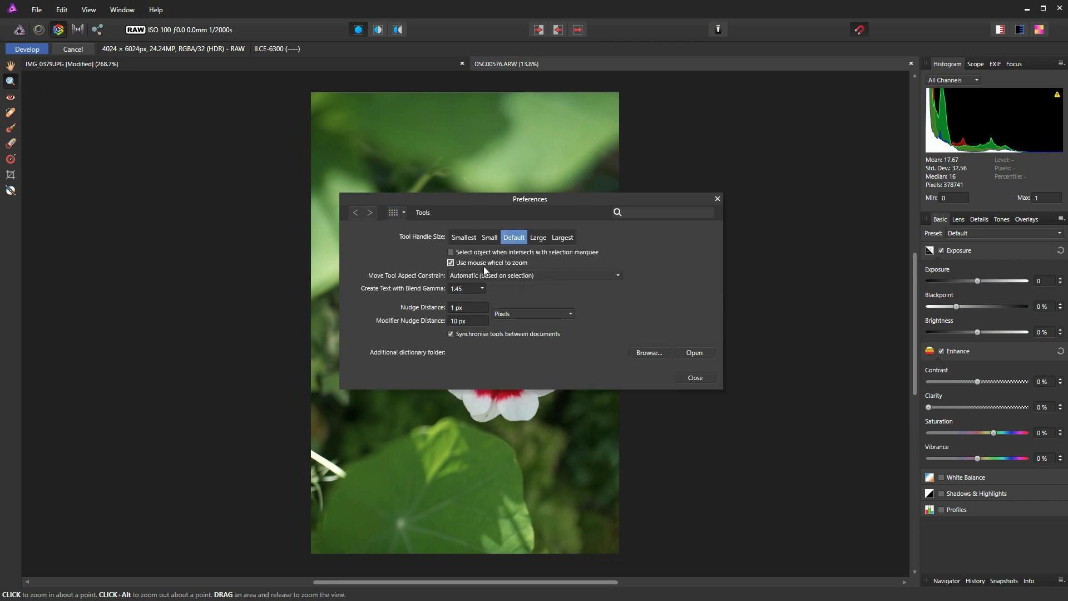
click(690, 375)
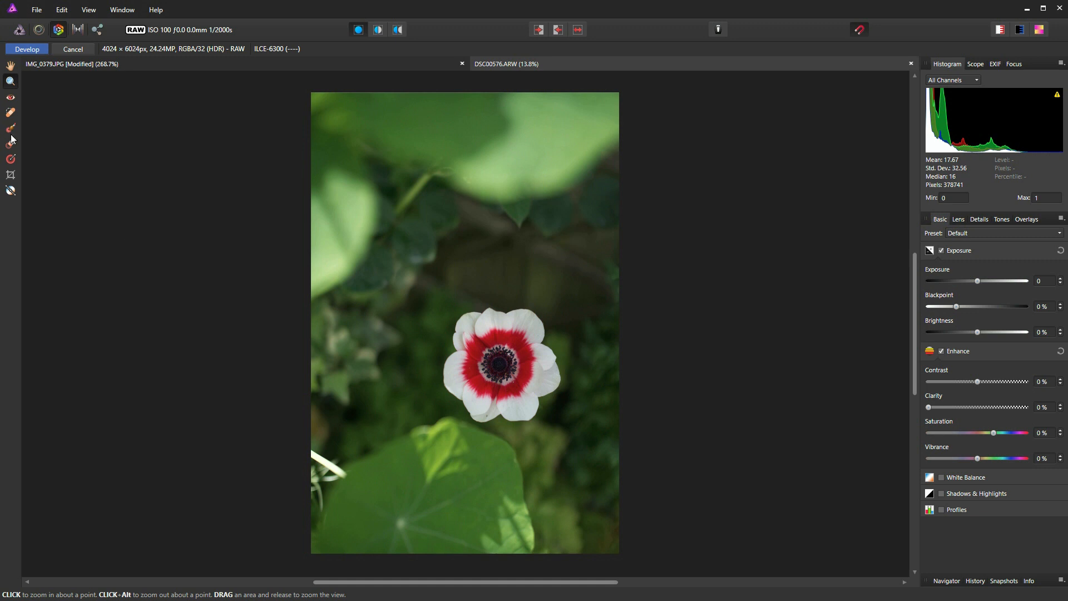
- Inspect the flower's centre up close with the Zoom tool and return to the whole photo
click(511, 376)
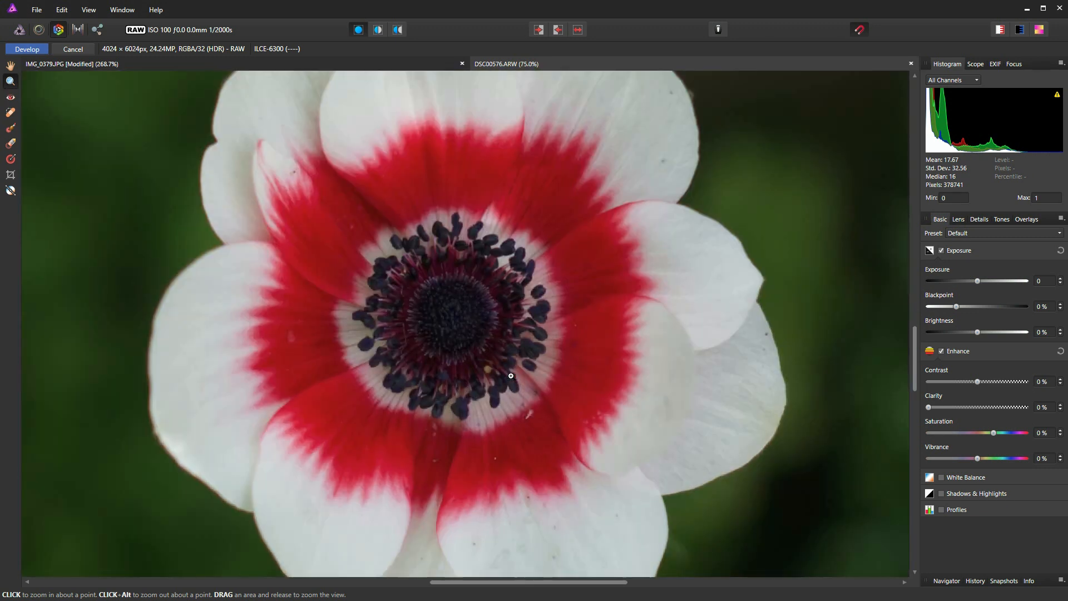
alt+click(511, 376)
alt+click(511, 376)
alt+click(510, 376)
alt+click(511, 377)
alt+click(513, 376)
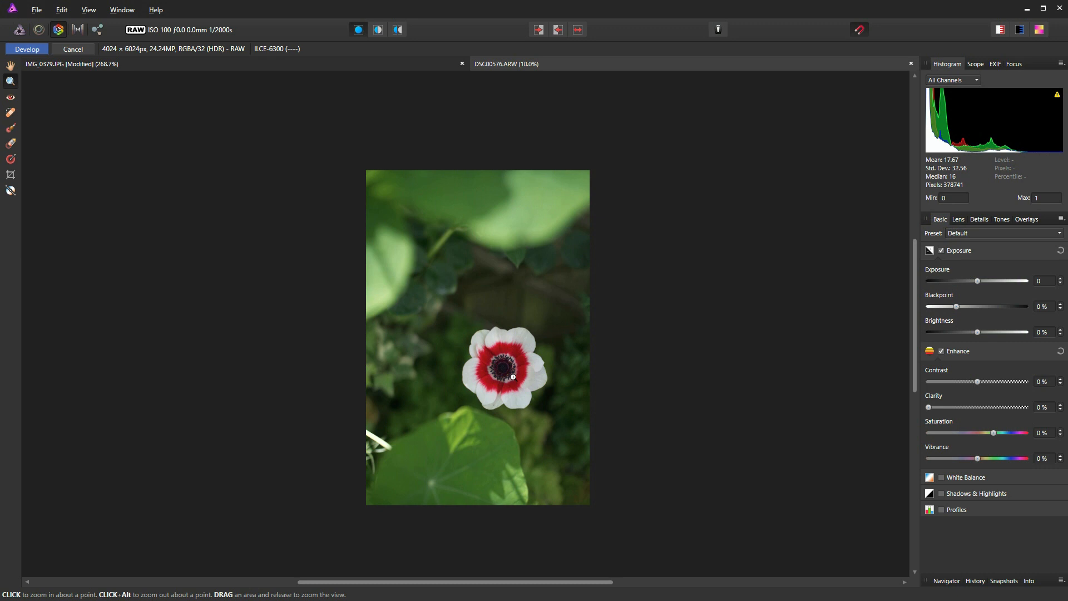
click(513, 377)
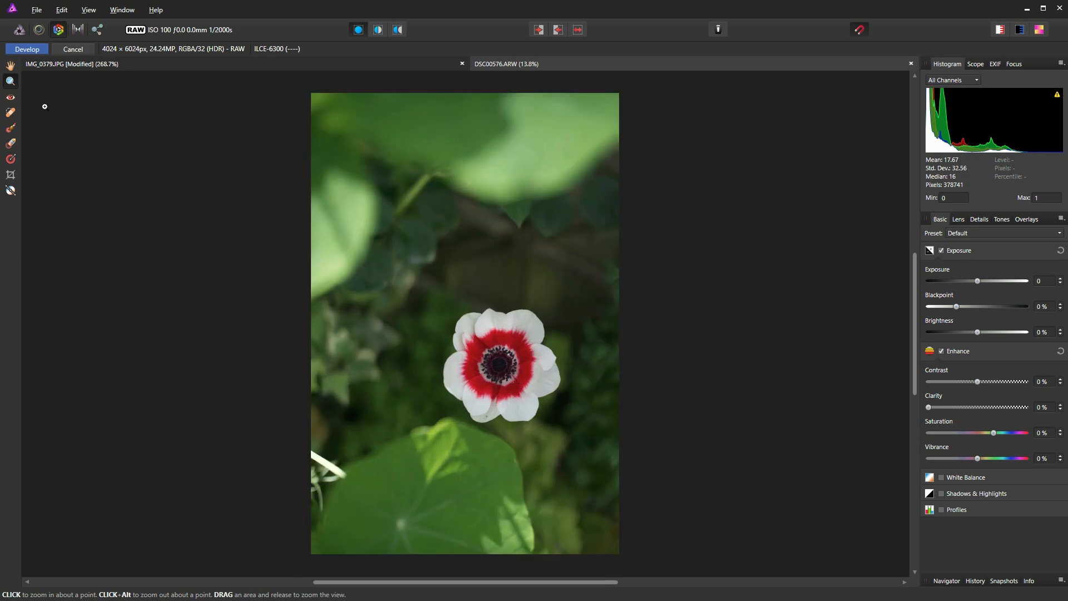
- Switch to IMG_0379.JPG and remove the red eye by marking a red-eye area around the iris and pupil
click(11, 99)
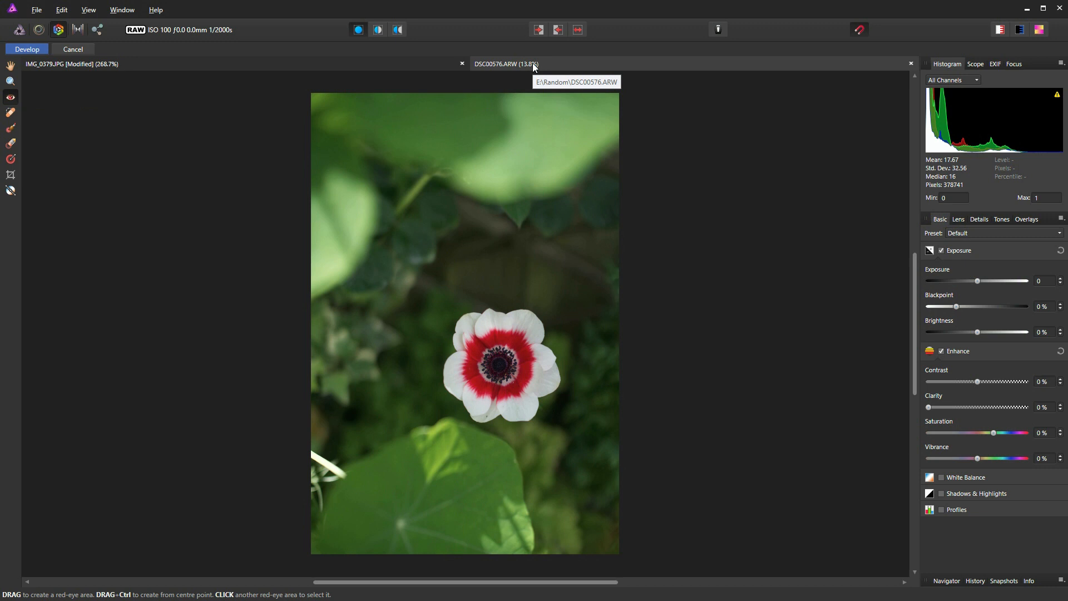
click(402, 63)
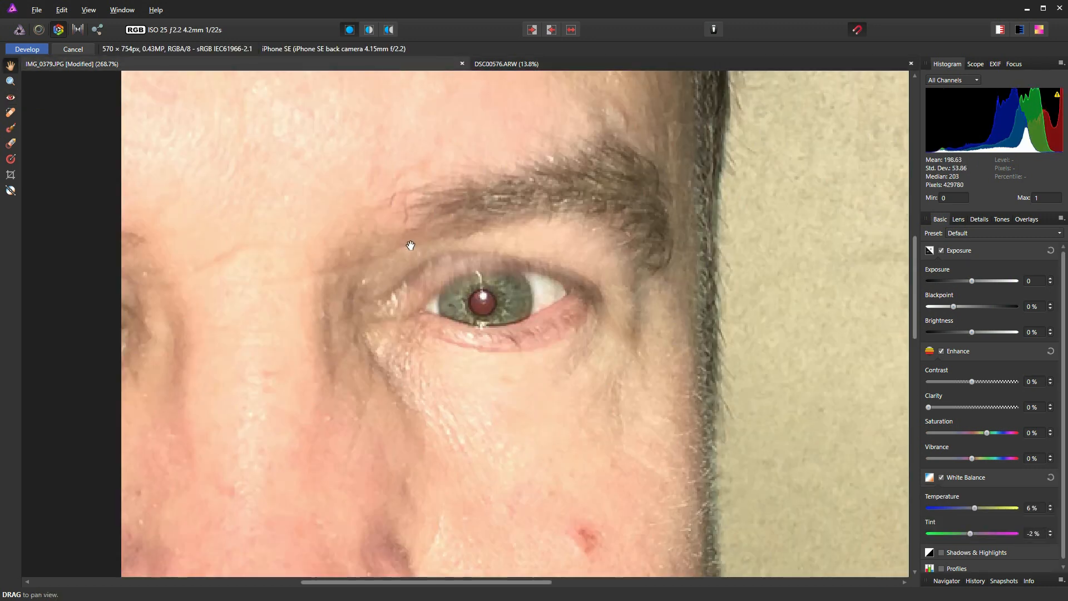
click(11, 100)
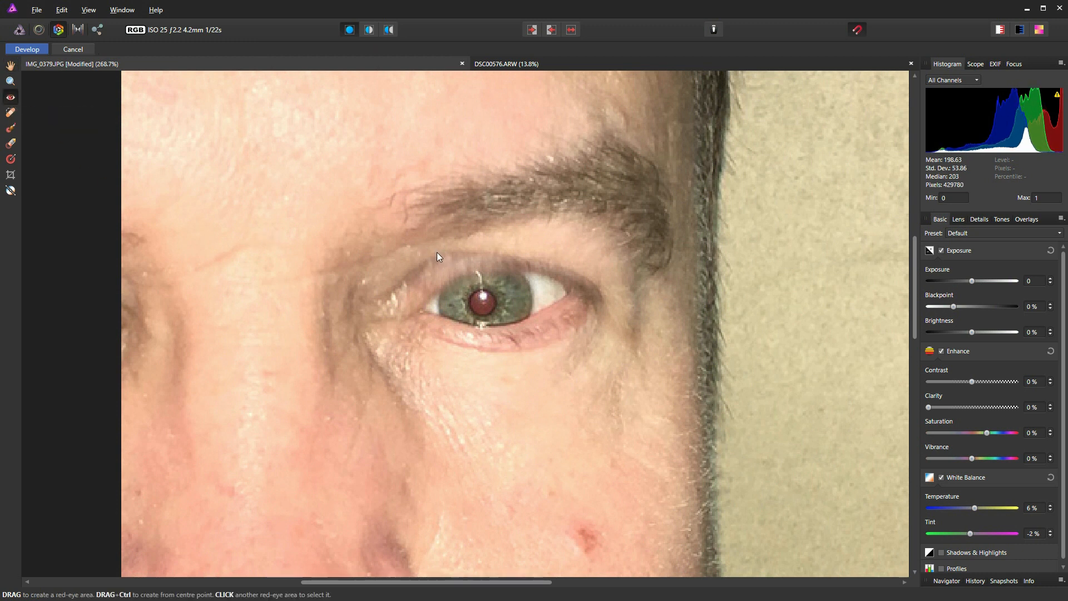
drag(437, 252, 539, 356)
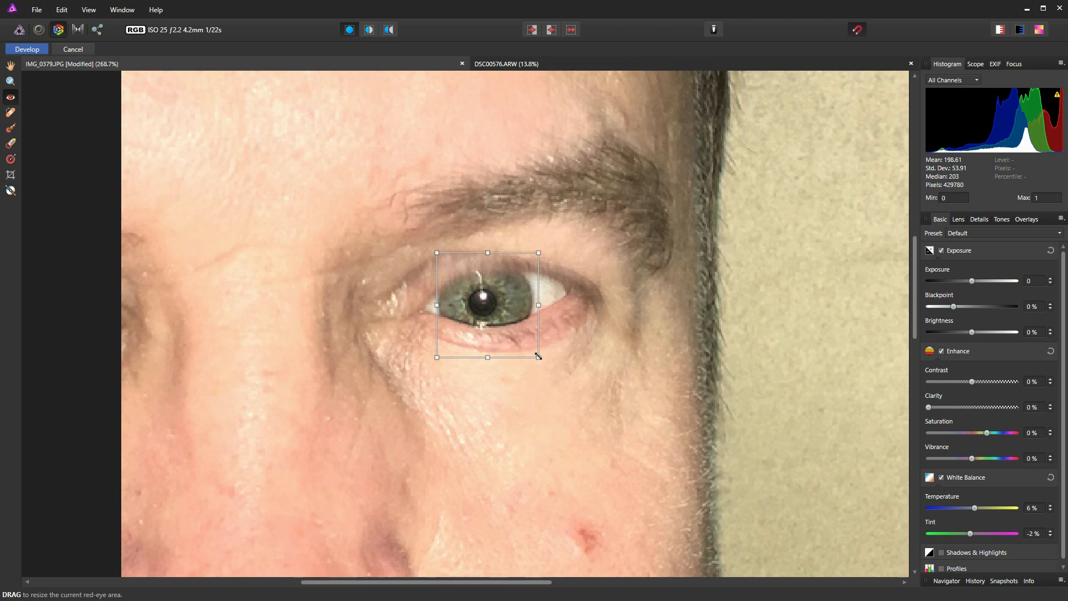
- In DSC00576.ARW, remove the dark specks on the lower petals and the pale mark beside the flower's centre with 50 px blemish removal
click(562, 60)
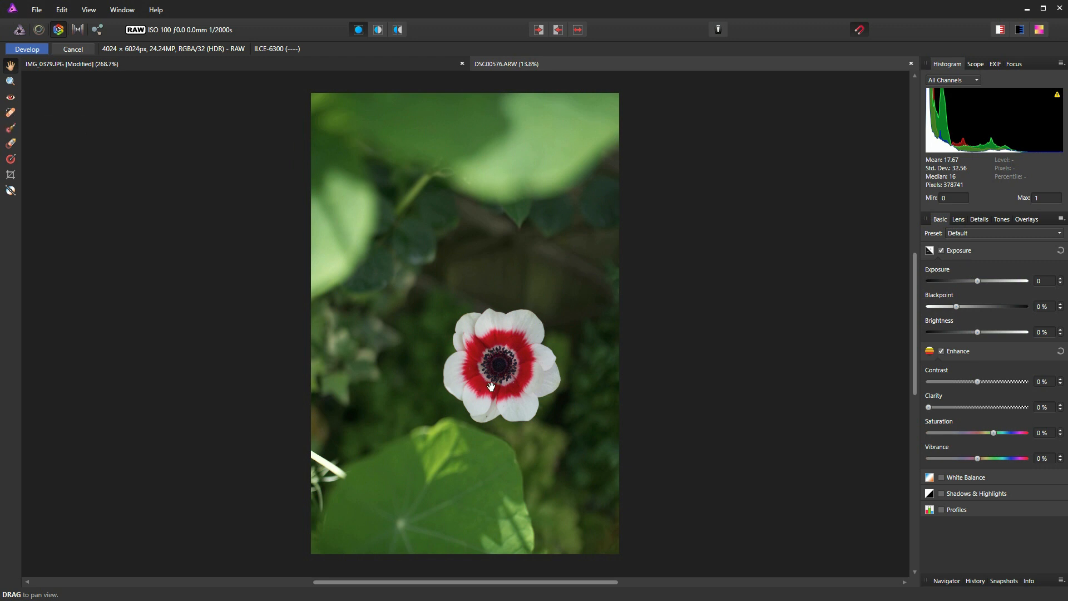
scroll(511, 396, up, 1)
scroll(510, 396, up, 5)
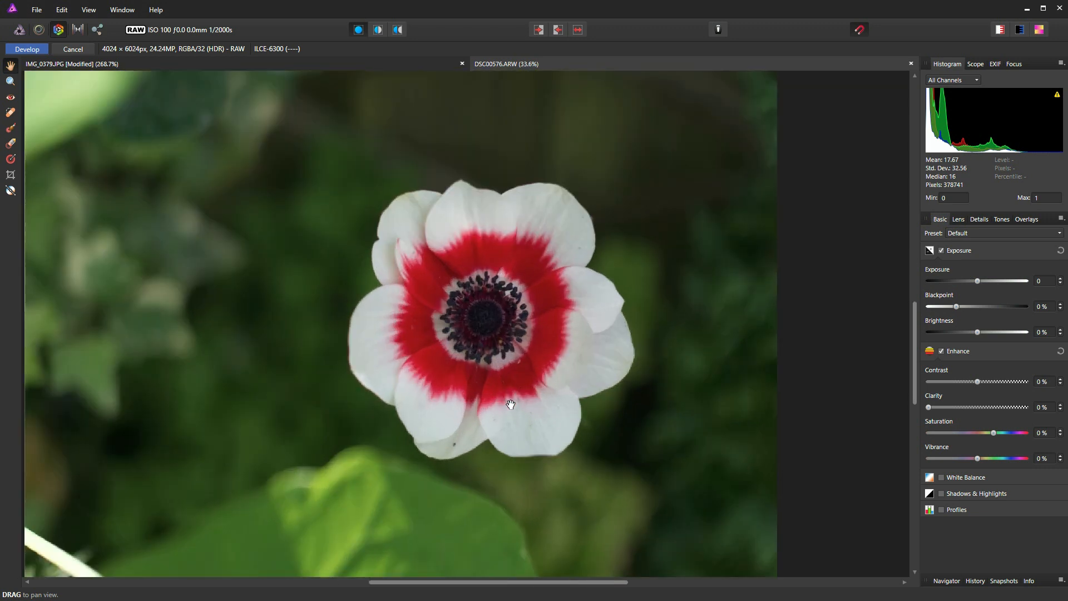
scroll(511, 405, up, 1)
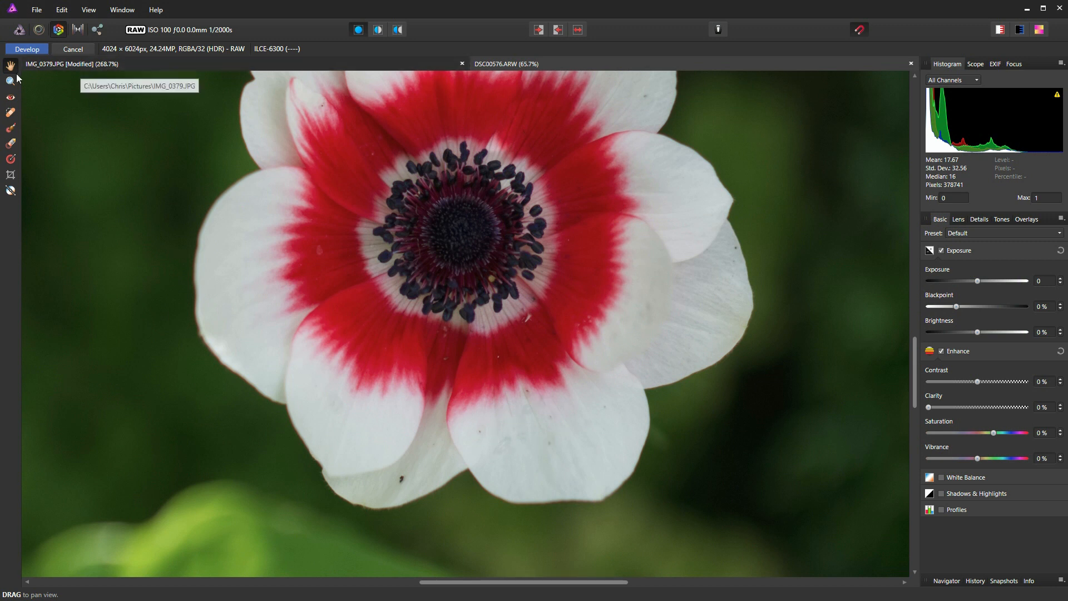
click(11, 113)
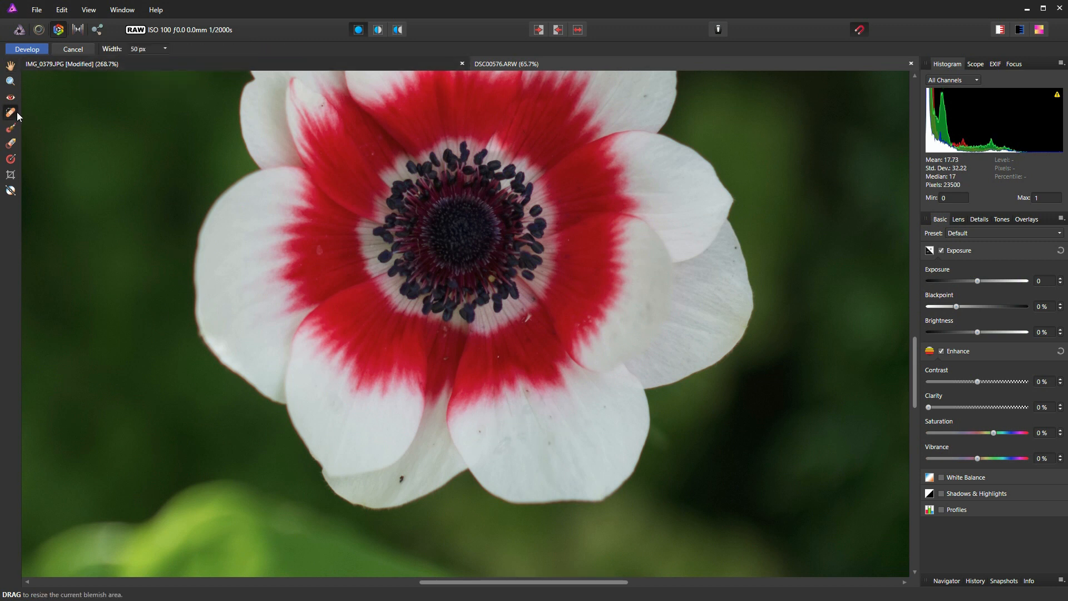
scroll(443, 508, up, 1)
scroll(443, 507, up, 1)
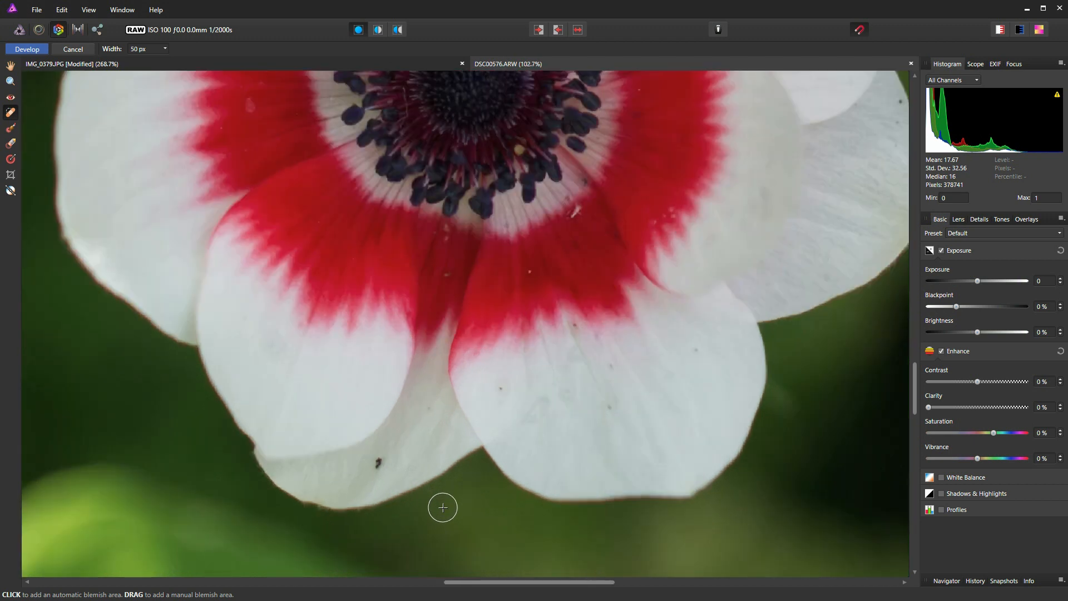
click(378, 463)
click(379, 462)
click(393, 440)
click(499, 388)
click(607, 407)
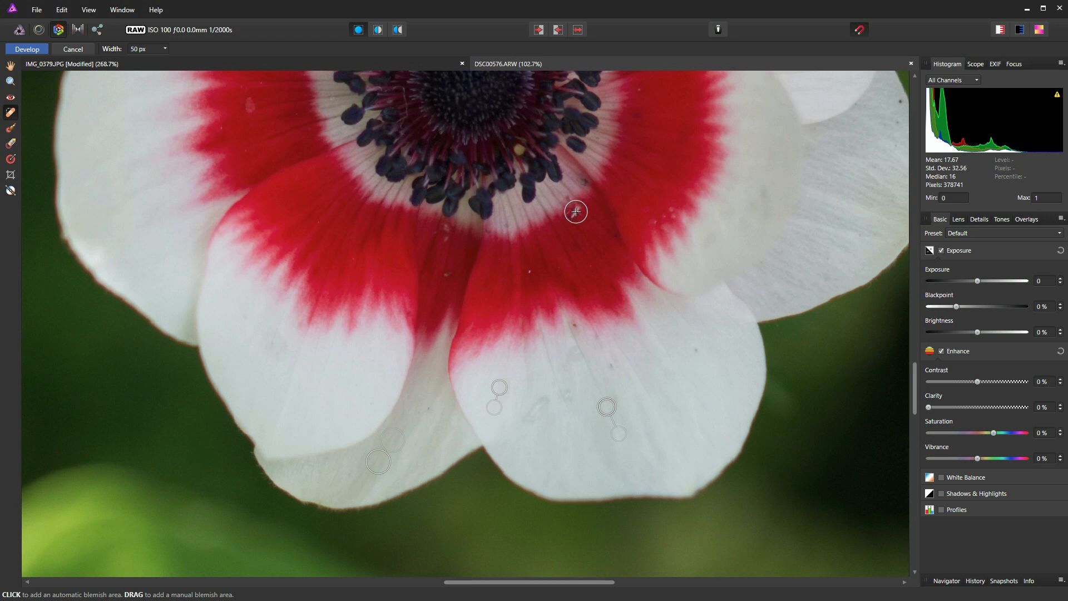
drag(575, 211, 590, 230)
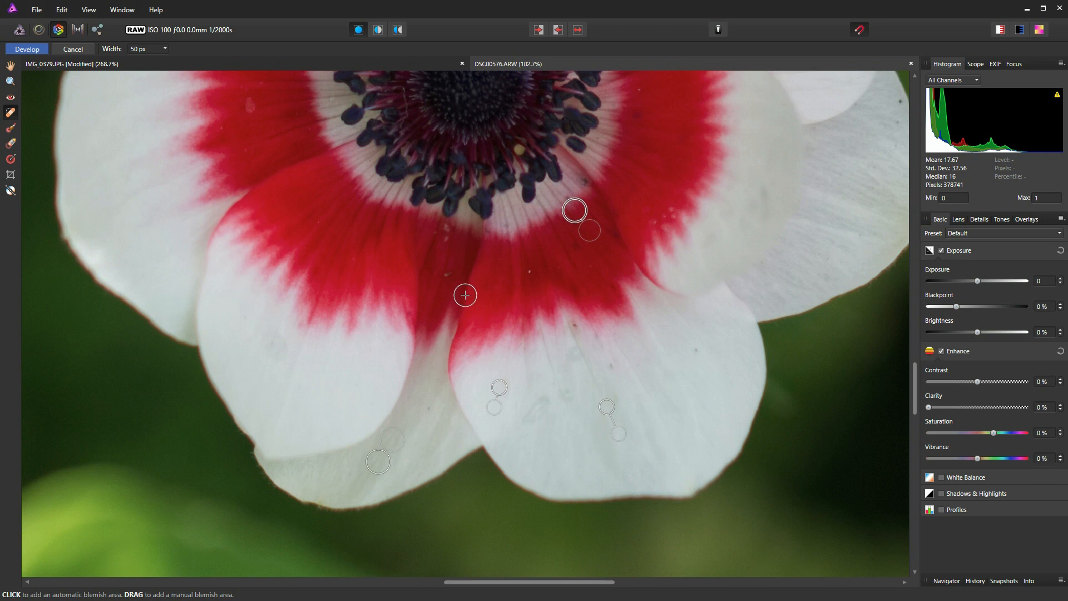
key(ctrl+0)
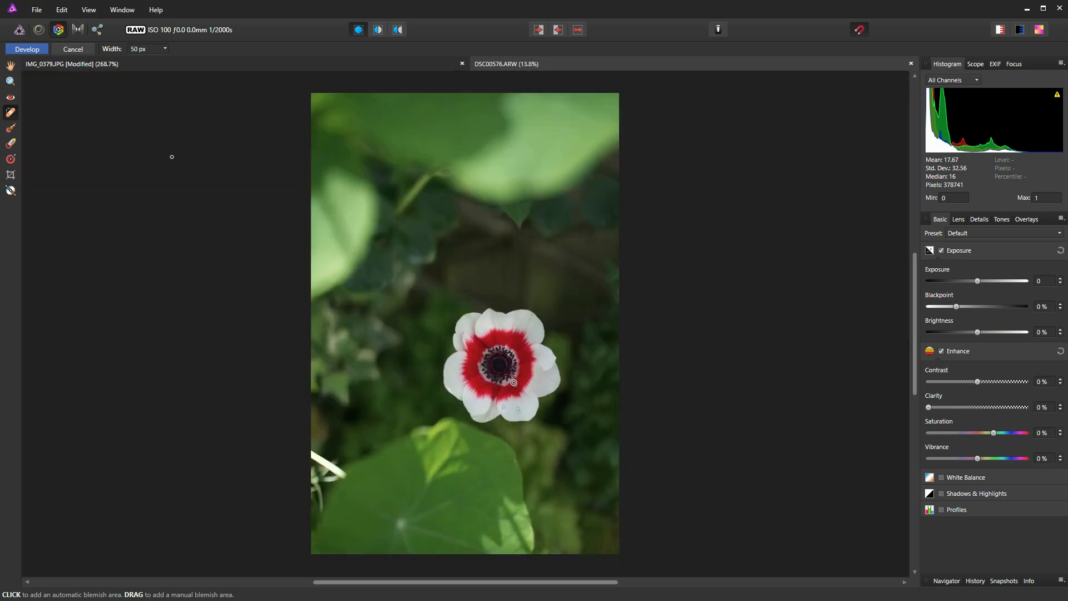
- Paint an overlay across the large leaf below the flower using a 2180 px brush with 73% hardness
click(12, 130)
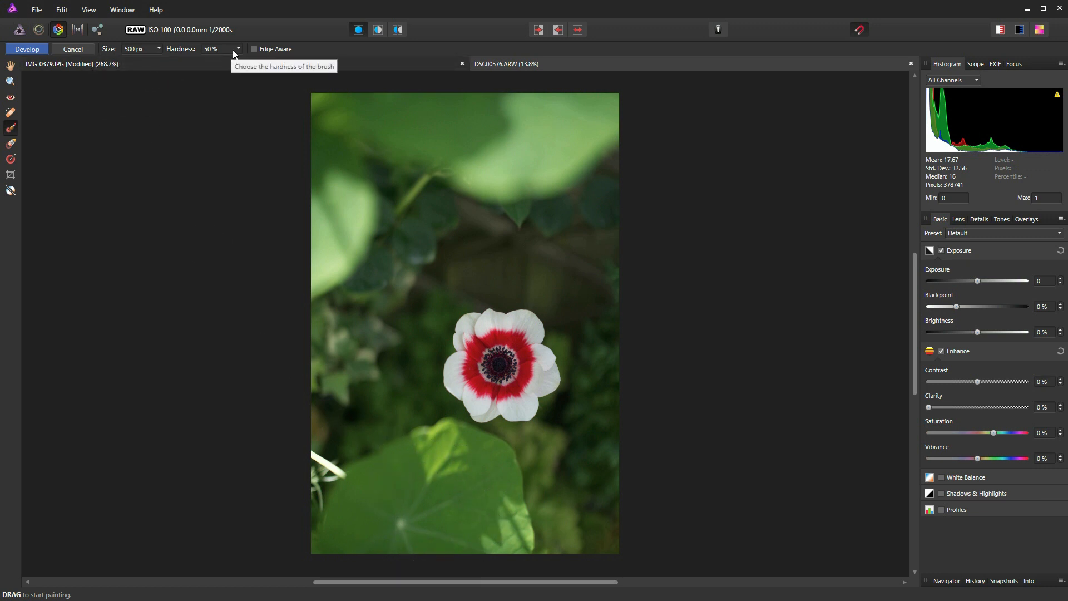
click(159, 49)
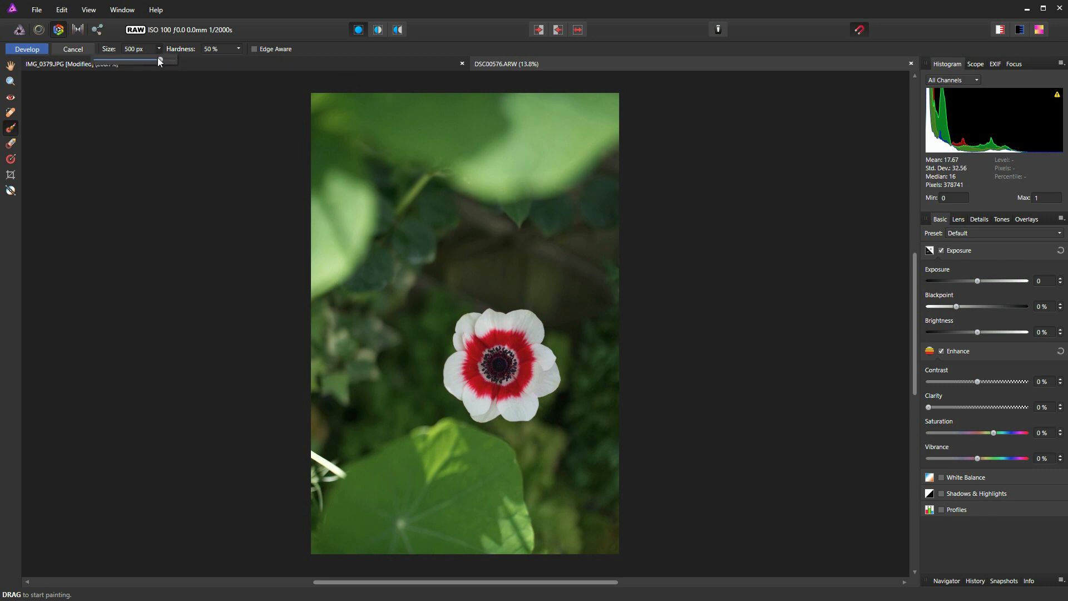
drag(163, 58, 167, 59)
click(393, 499)
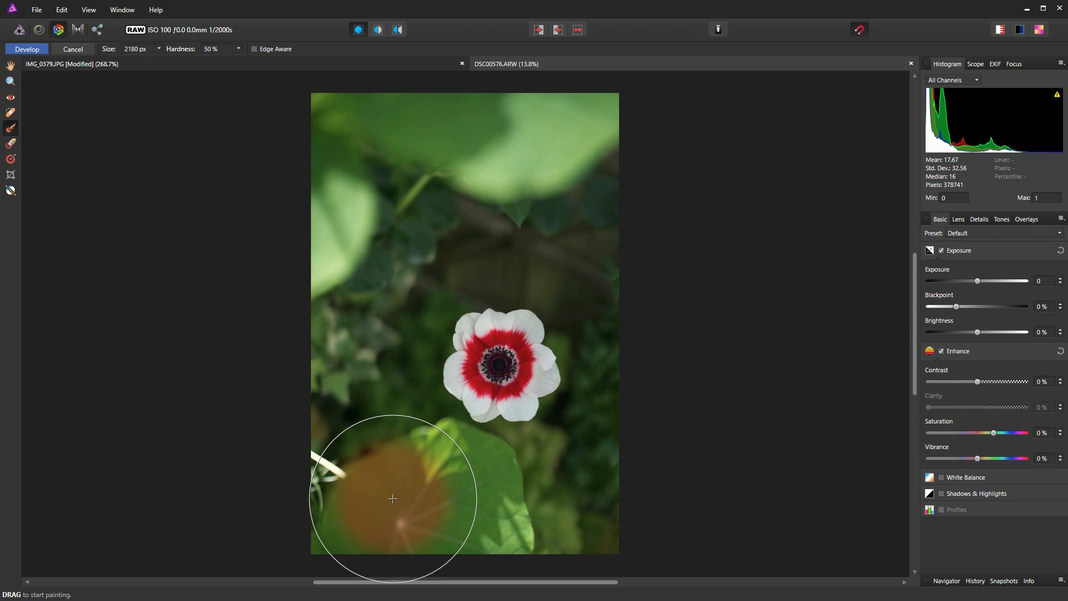
mouse_move(392, 505)
mouse_down()
mouse_move(362, 511)
mouse_move(406, 489)
mouse_move(438, 492)
mouse_move(436, 474)
mouse_move(469, 488)
mouse_move(482, 530)
mouse_move(565, 487)
mouse_move(532, 489)
mouse_up()
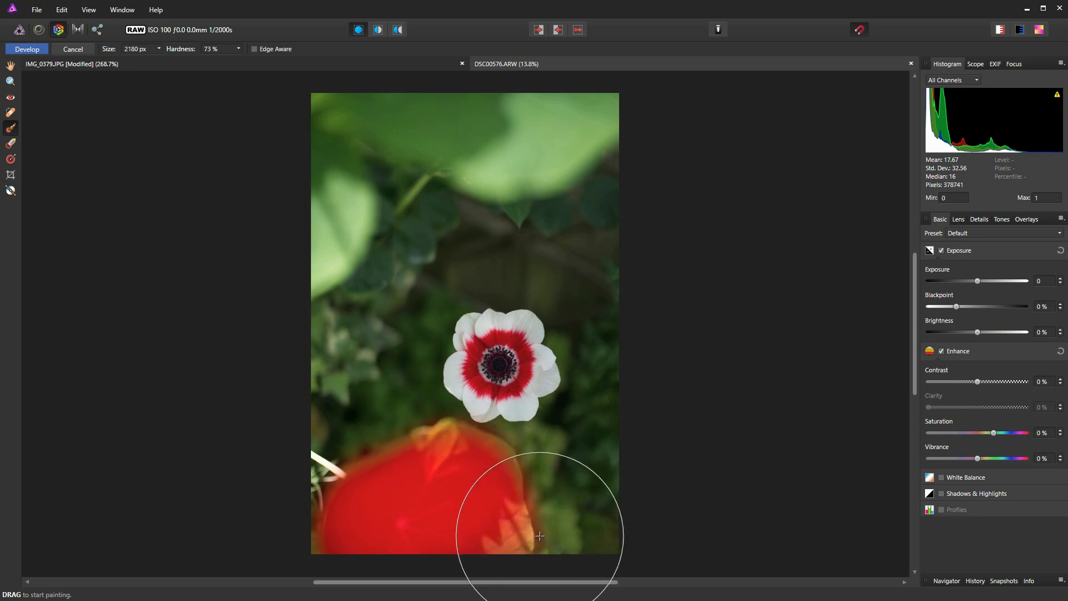
- With the overlay erase tool active, compare the Master and Brush overlay entries in the overlays list, ending on Brush overlay
click(12, 144)
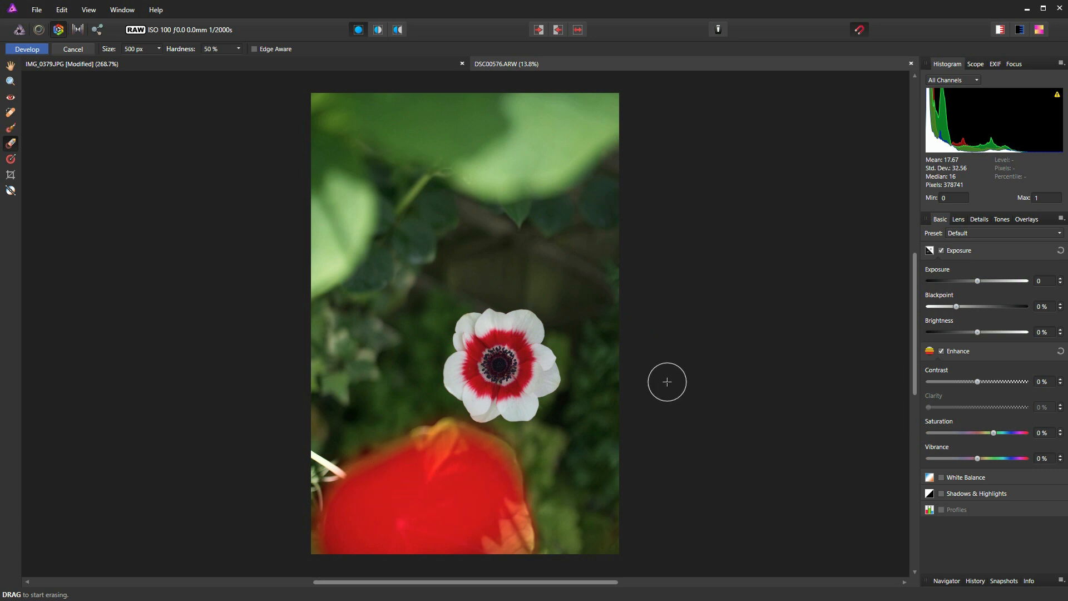
click(1026, 220)
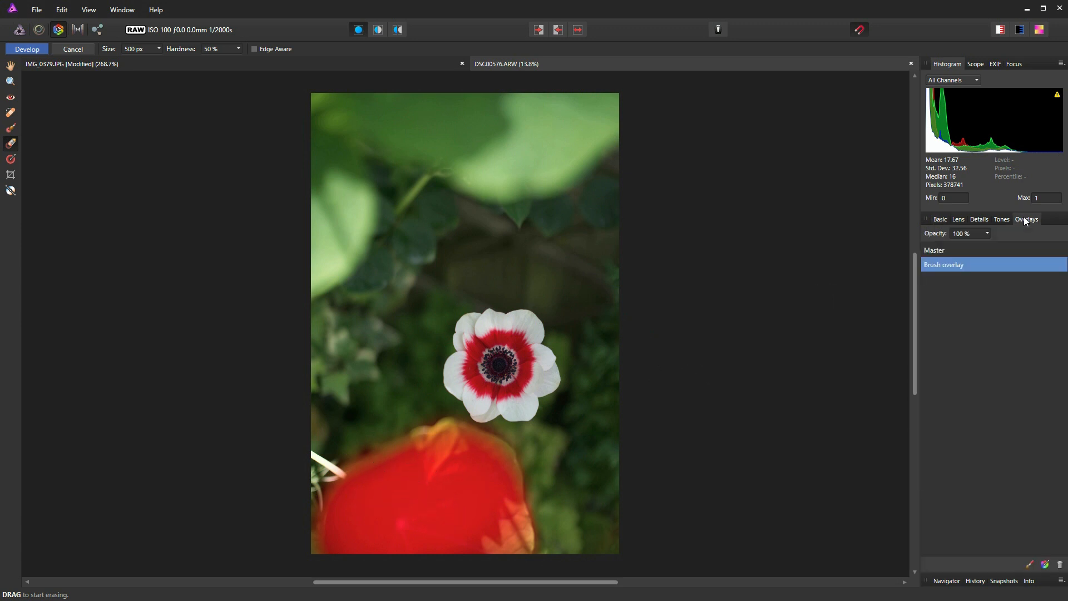
click(941, 252)
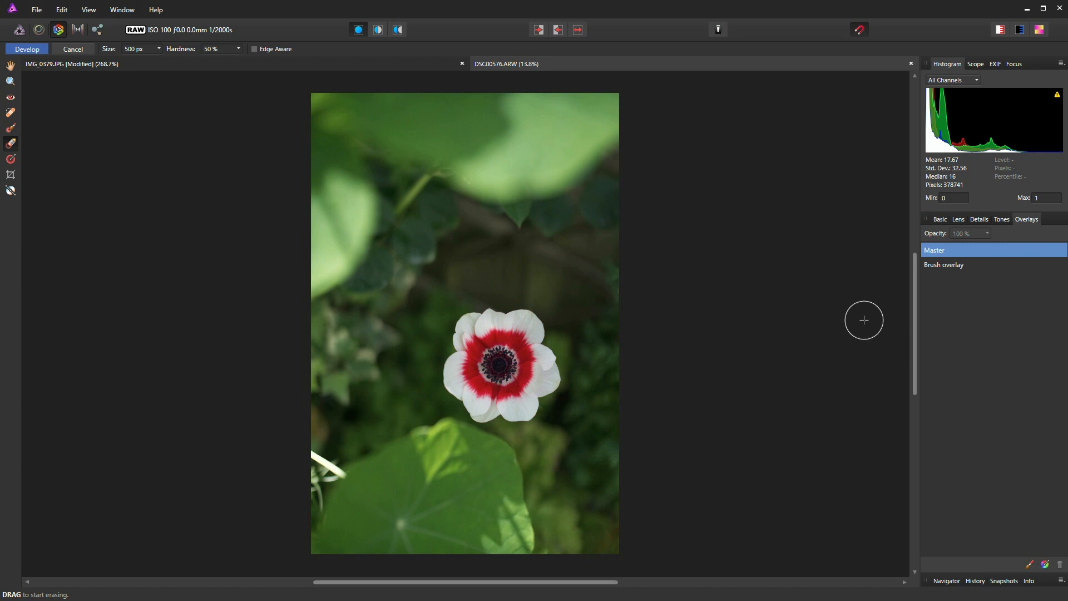
click(934, 269)
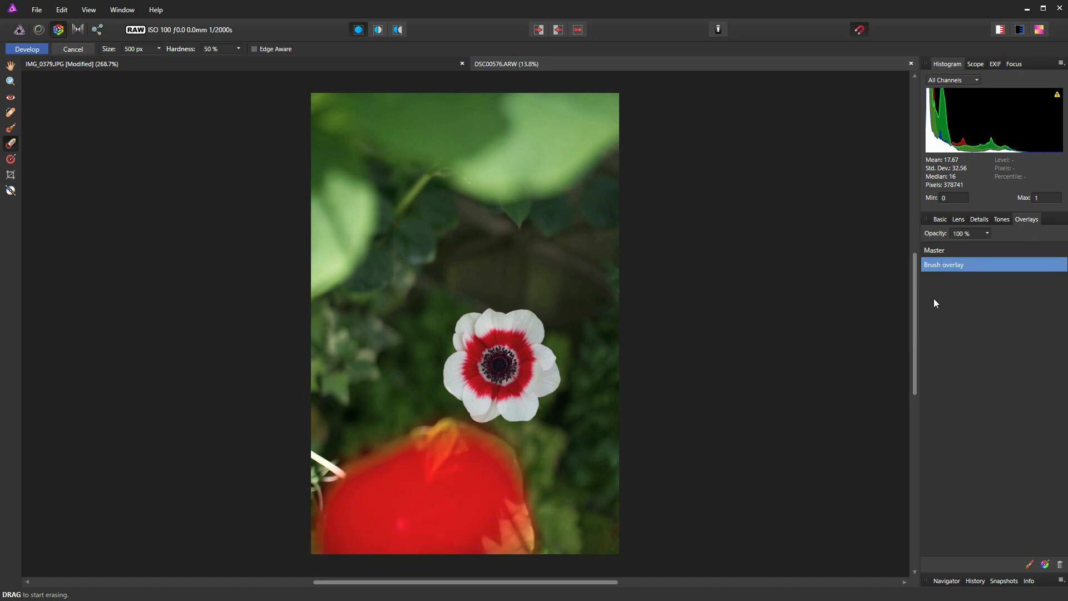
- Set the brush overlay's exposure to about -0.377 and its saturation to 18%
click(942, 220)
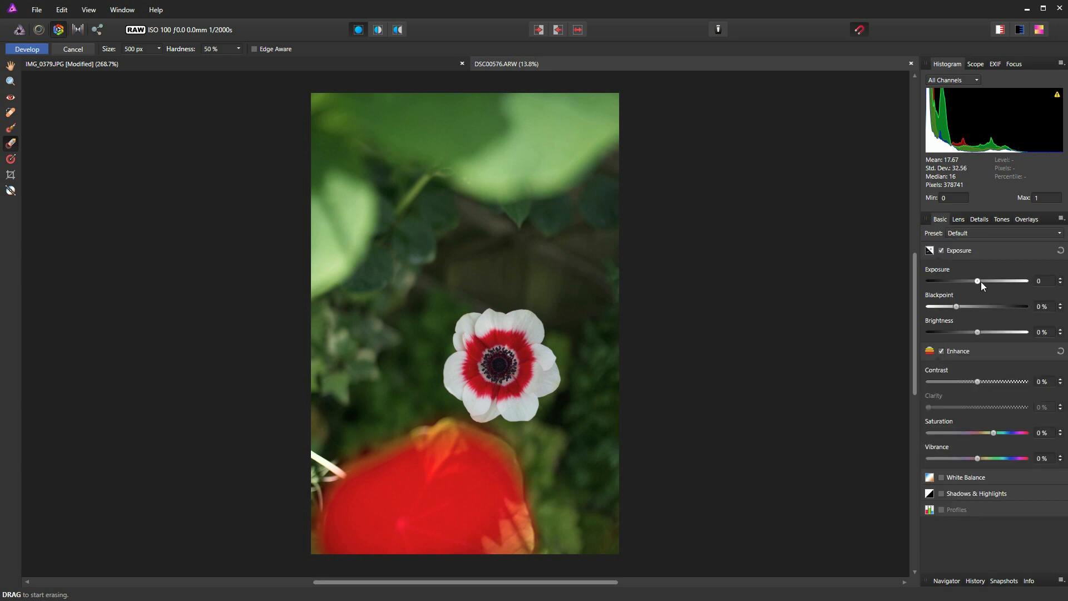
drag(980, 282, 945, 288)
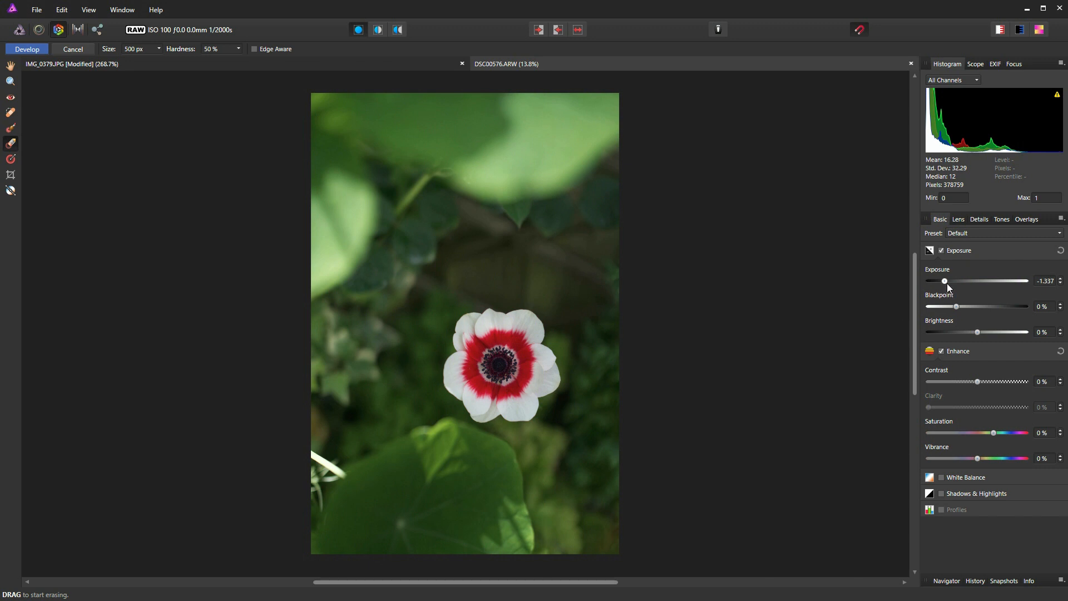
drag(947, 283, 971, 284)
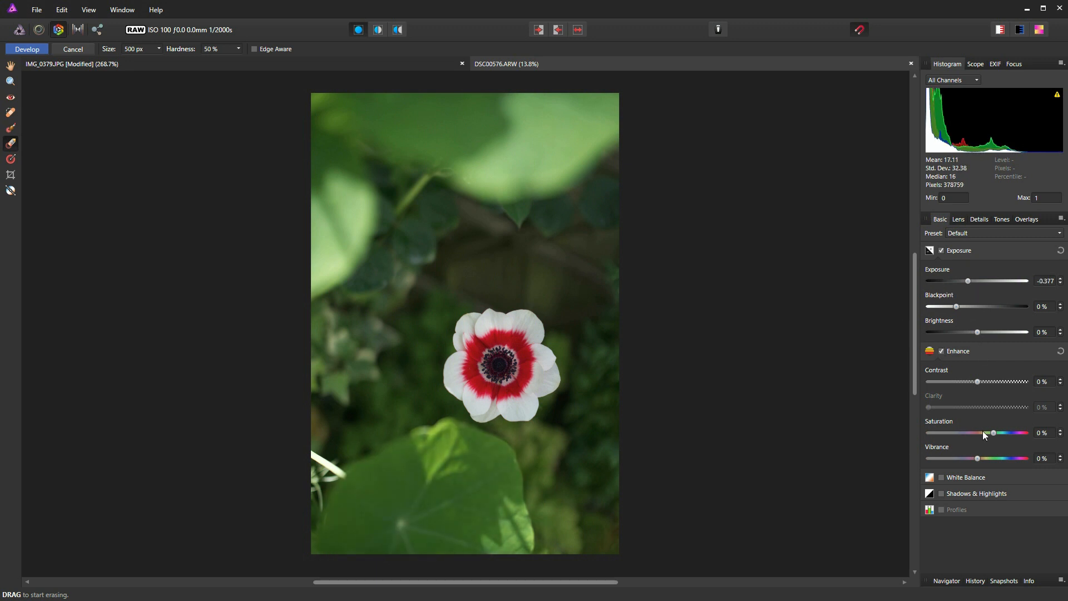
mouse_move(994, 433)
mouse_down()
mouse_move(1027, 433)
mouse_move(994, 438)
mouse_move(1018, 438)
mouse_move(1006, 439)
mouse_up()
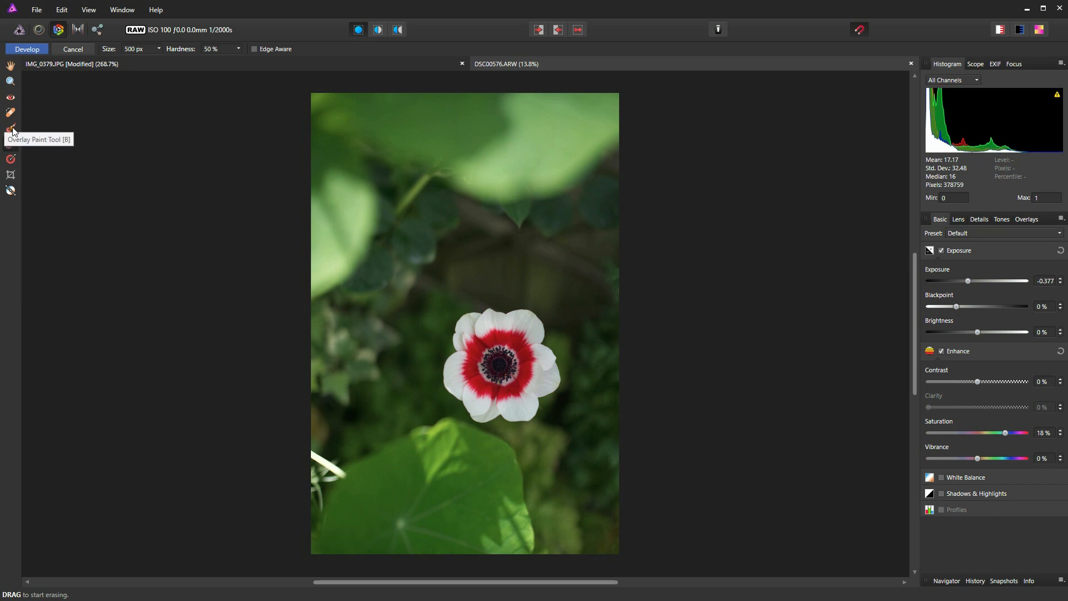
- Delete the brush overlay covering the large leaf from the overlays list
click(1033, 219)
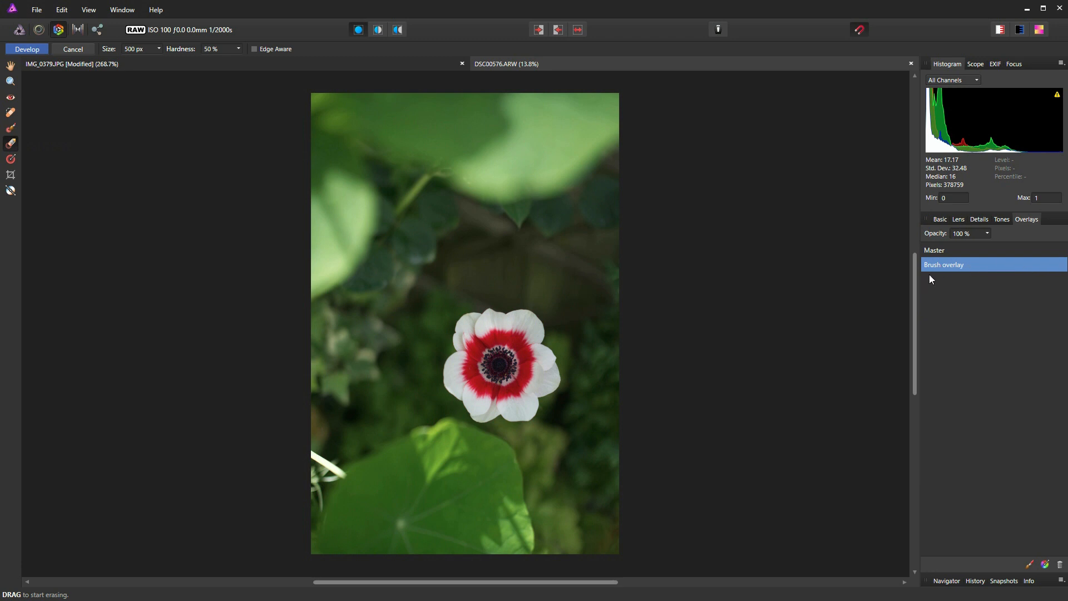
click(1061, 566)
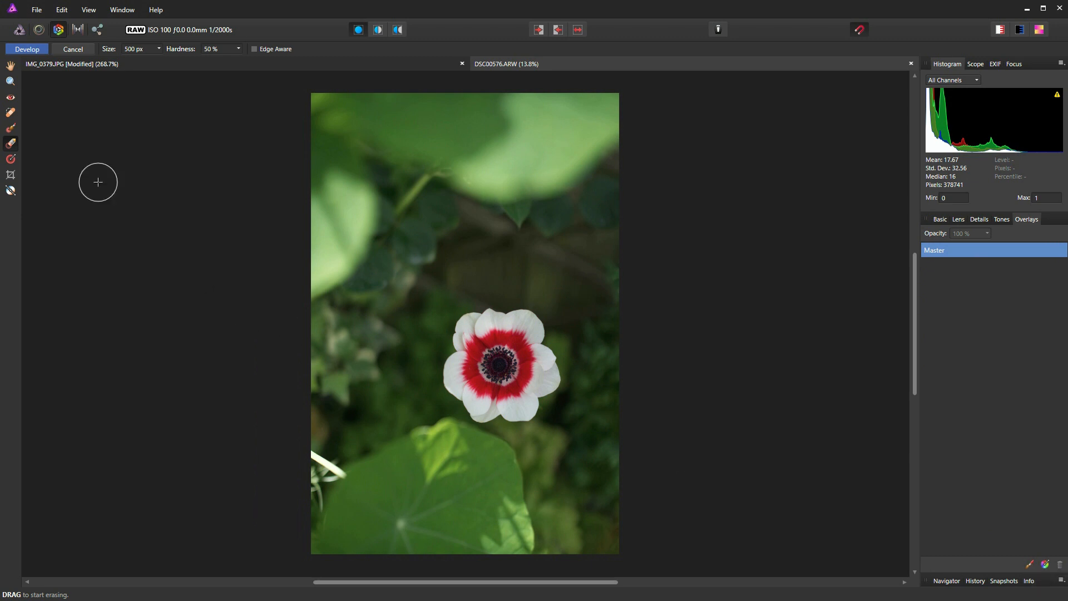
- Draw a vertical linear gradient overlay from just above the photo's top edge down to its bottom edge
click(12, 160)
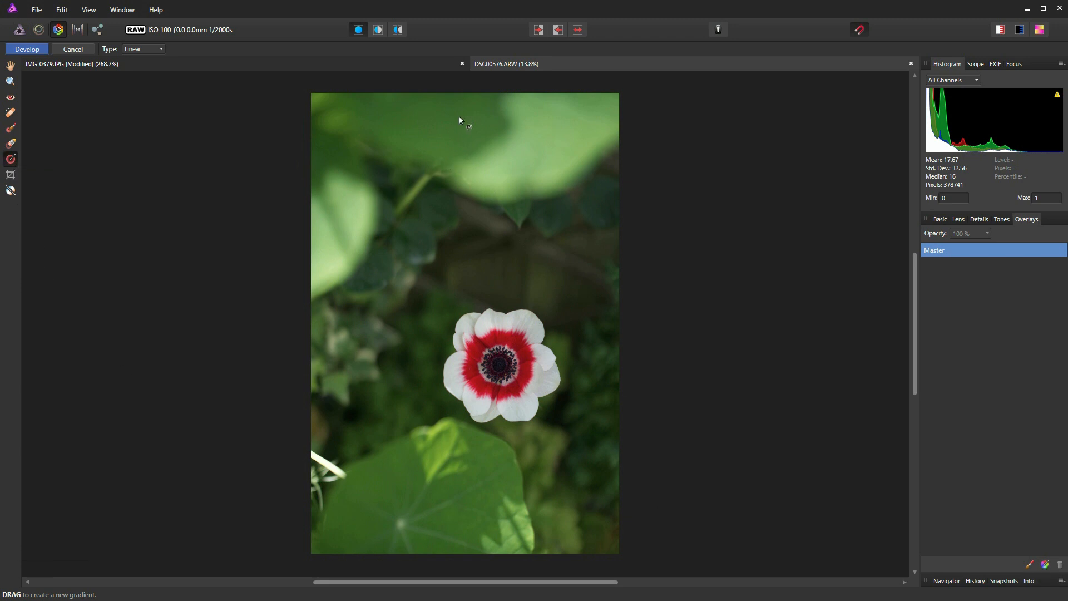
drag(466, 88, 466, 555)
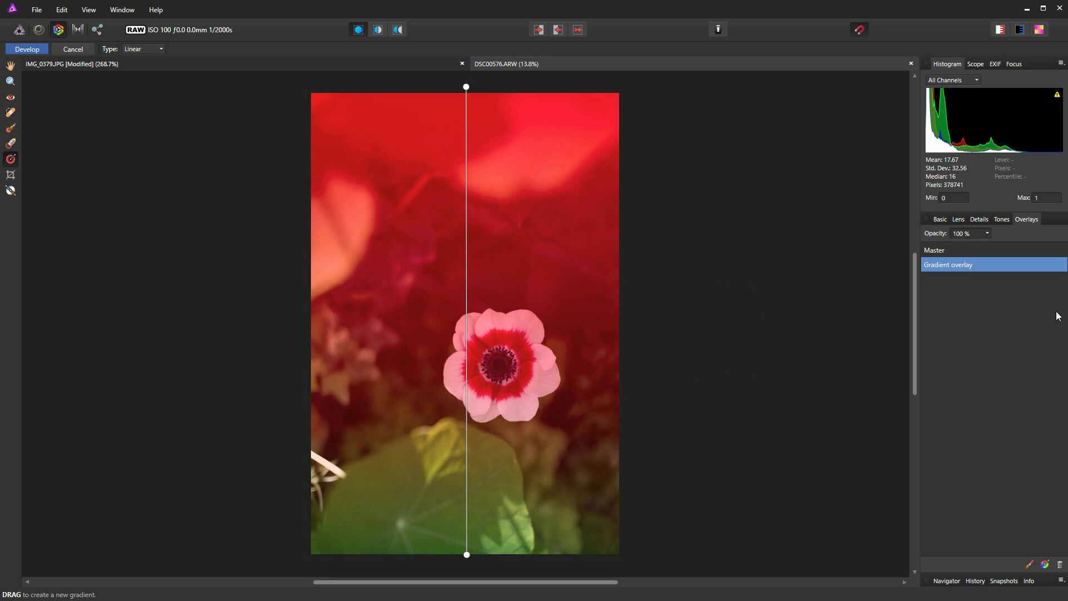
- Lower the gradient overlay's exposure to about -0.857 and its saturation to -17%, and finish by deleting the overlay
click(941, 220)
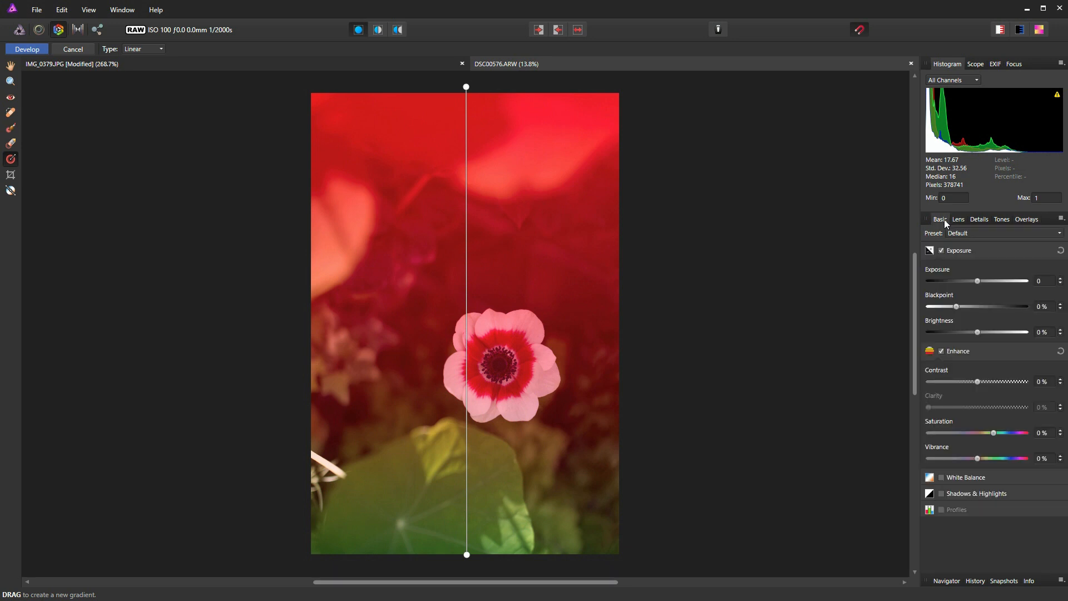
drag(979, 284, 936, 284)
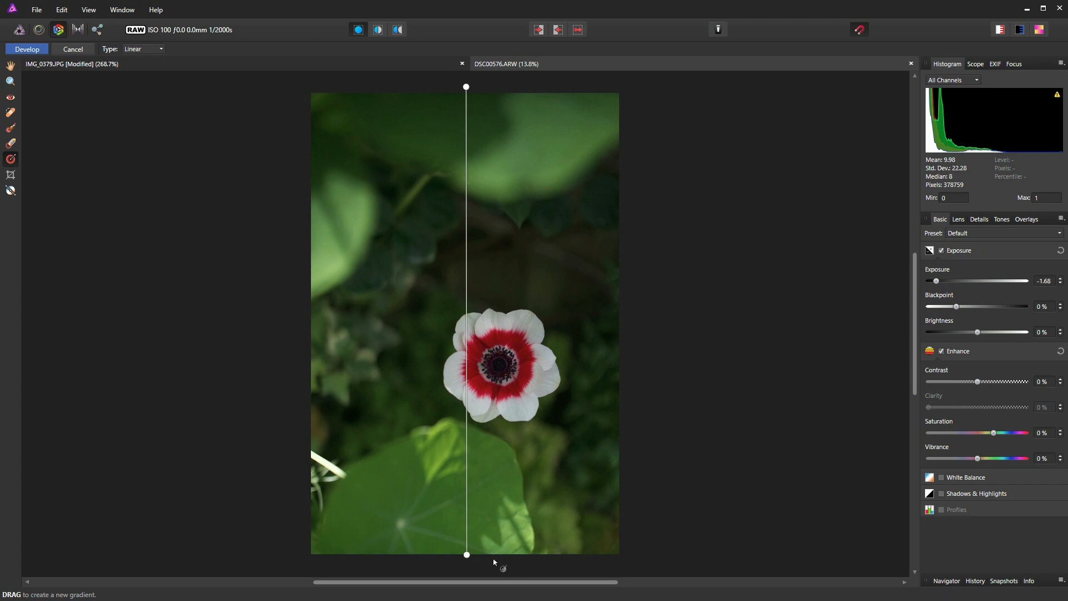
drag(938, 281, 956, 305)
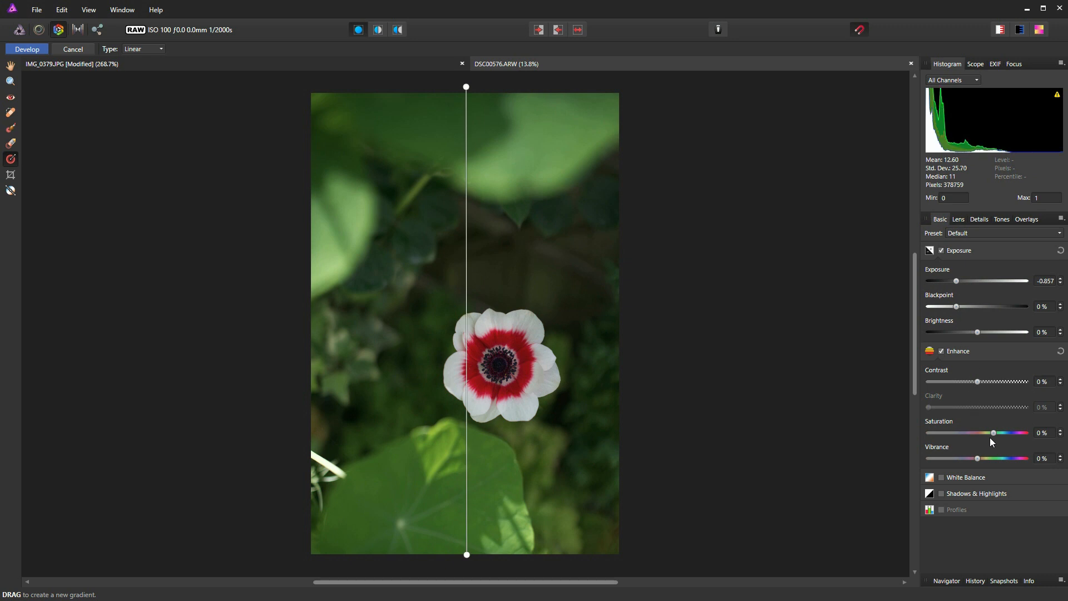
mouse_move(993, 434)
mouse_down()
mouse_move(921, 434)
mouse_move(974, 436)
mouse_up()
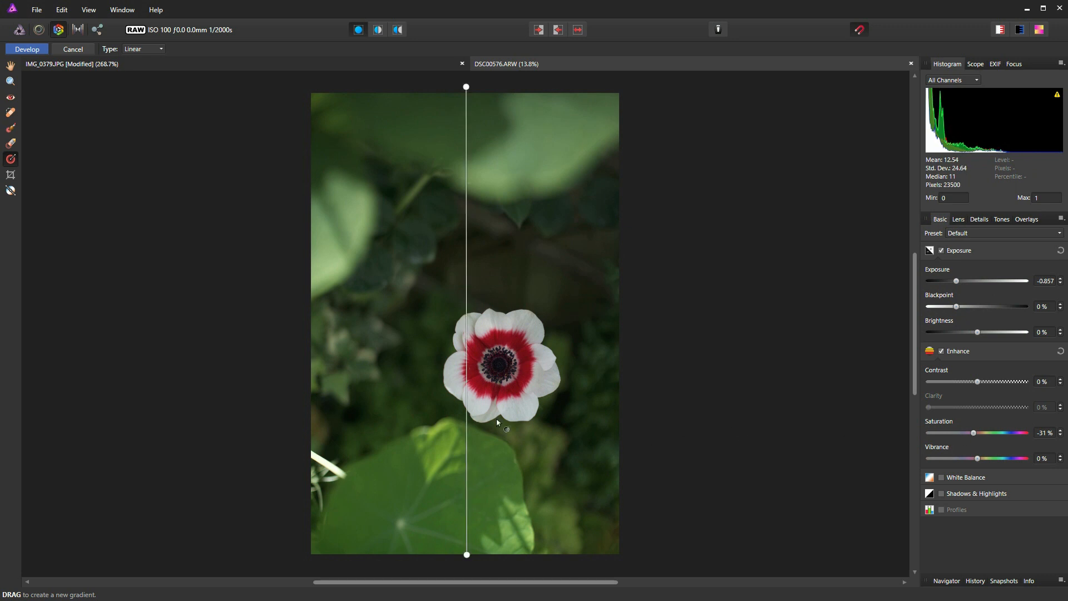
drag(974, 434, 983, 433)
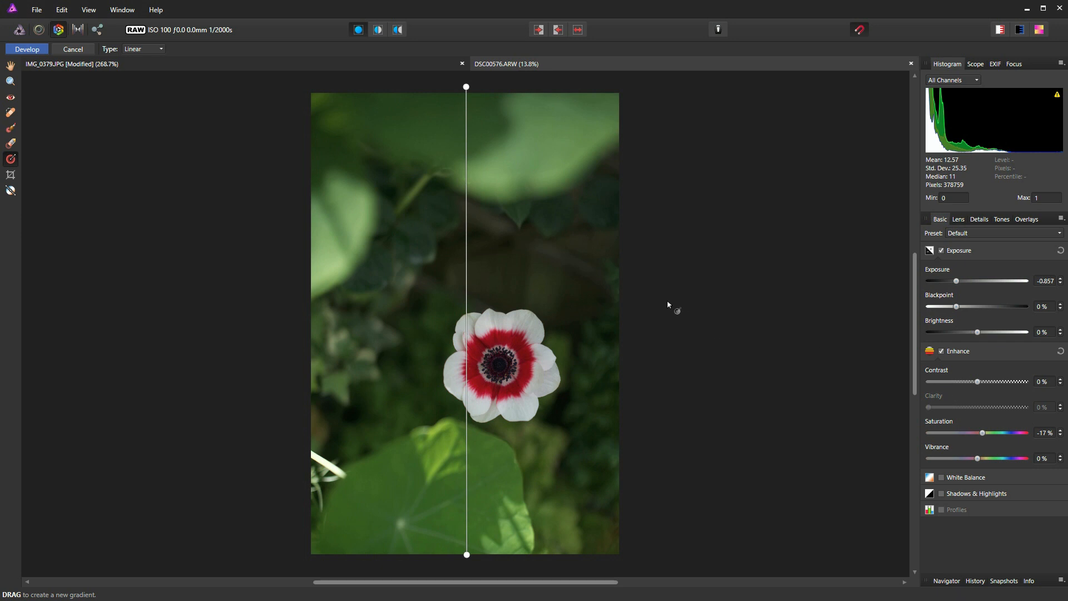
key(Delete)
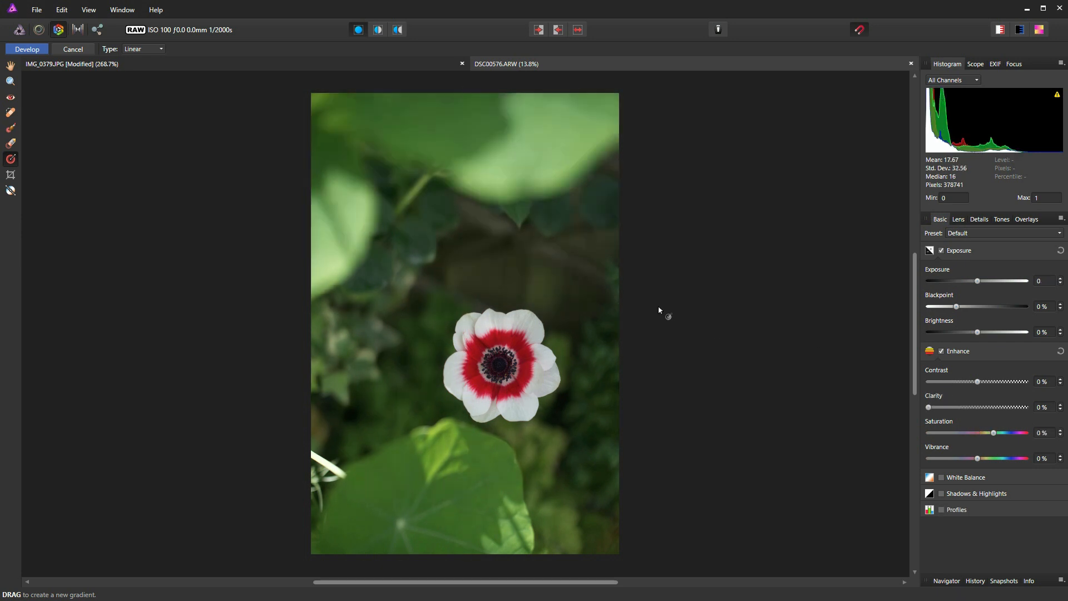
- Try an unconstrained crop of about 3364 x 4689 px around the flower and extend the crop frame back to the whole photo
click(10, 175)
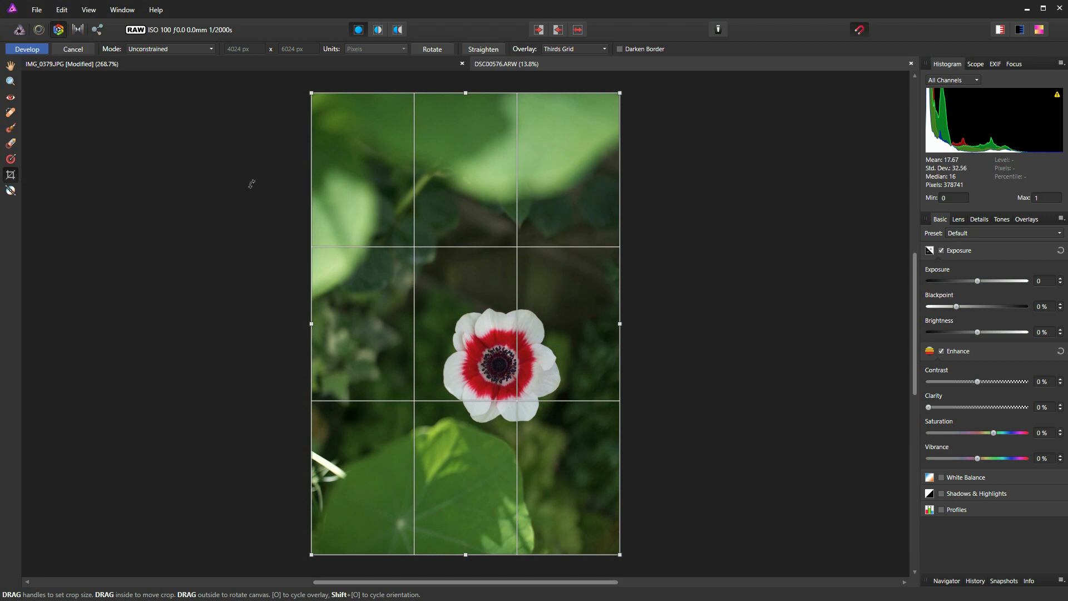
click(210, 49)
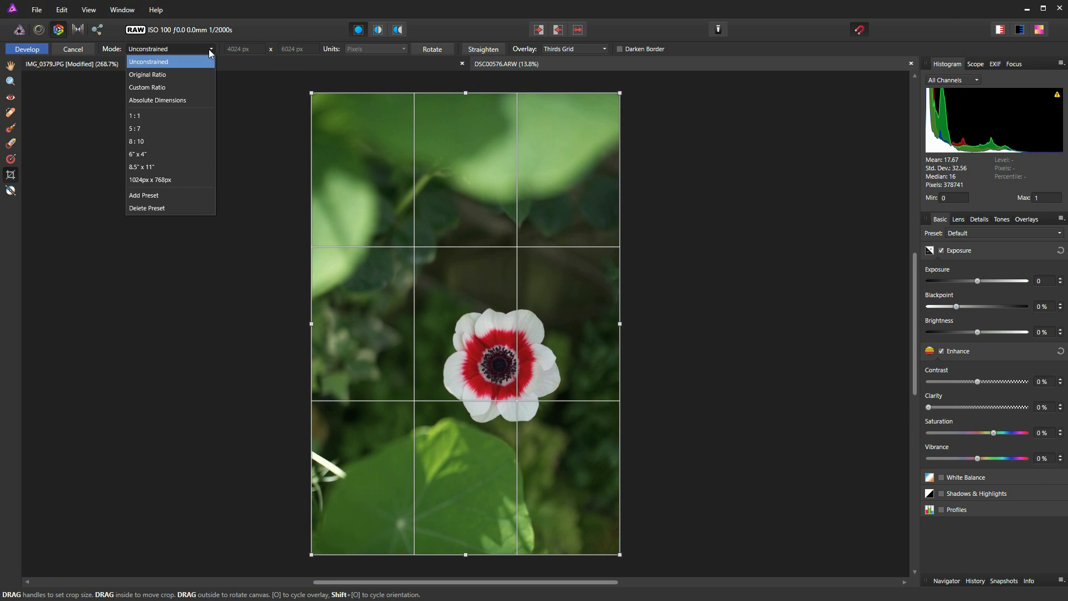
click(169, 63)
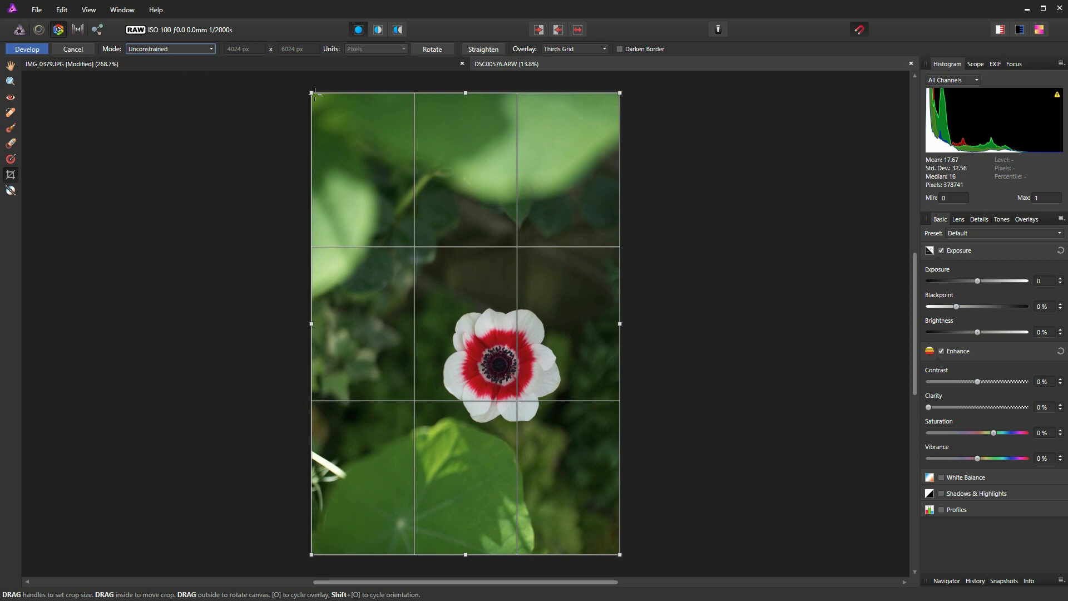
drag(311, 92, 358, 203)
drag(426, 394, 415, 359)
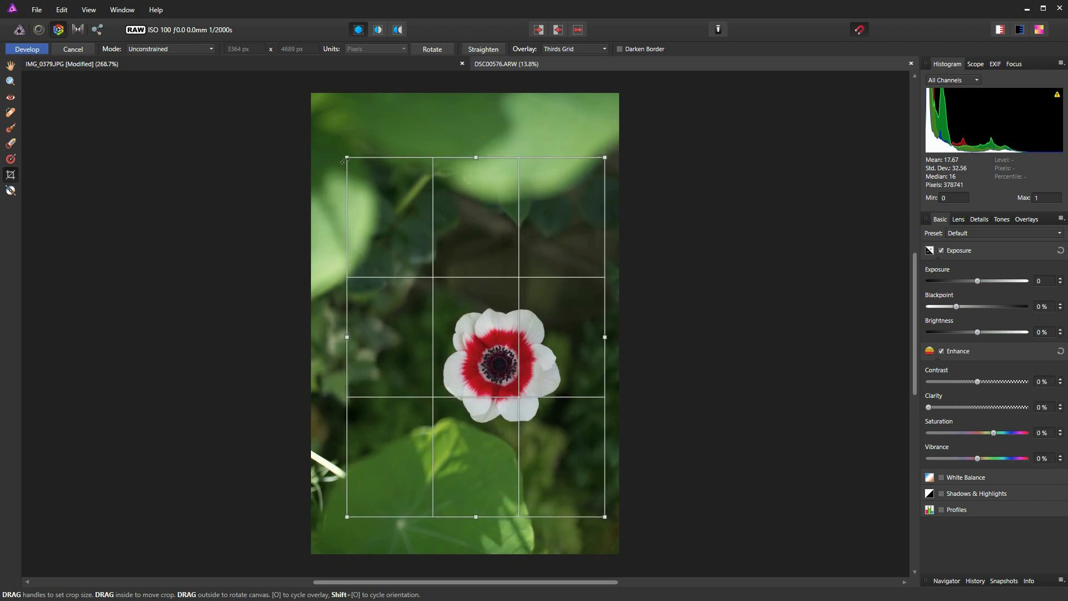
drag(348, 158, 311, 93)
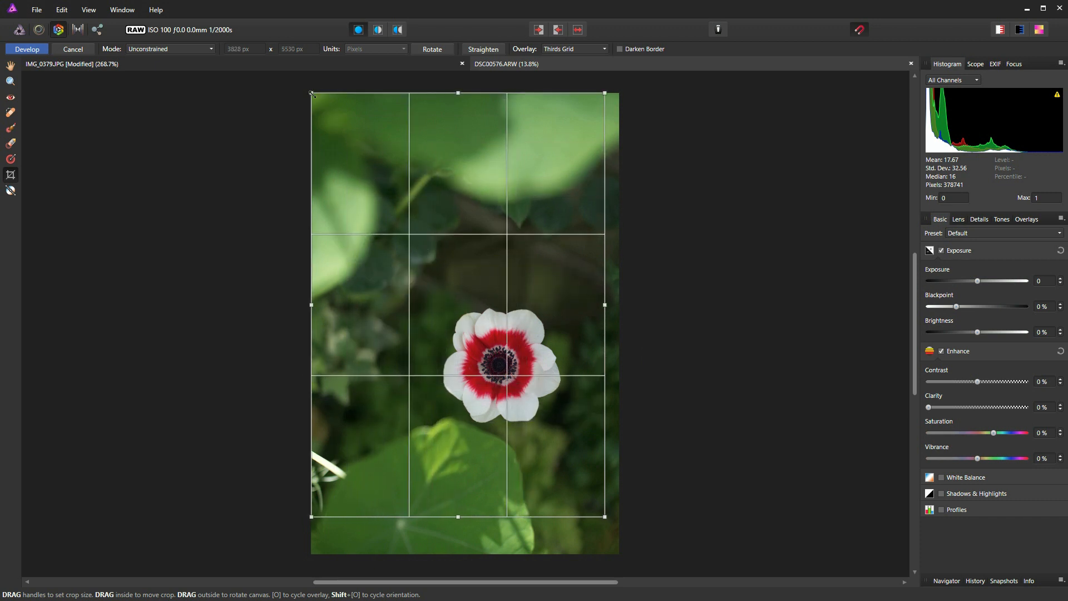
drag(605, 517, 621, 555)
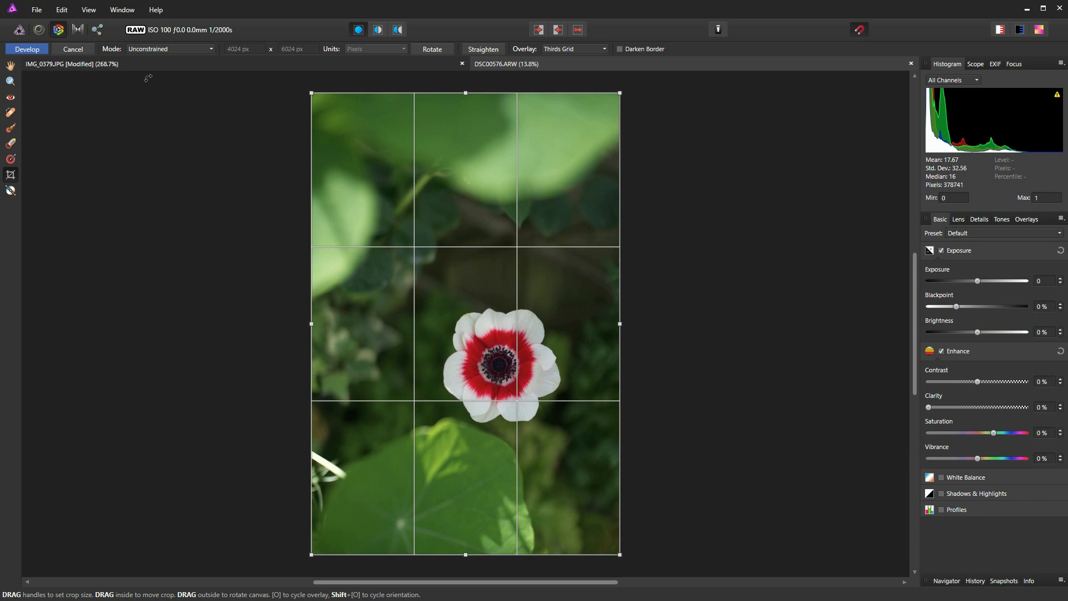
- Set the crop mode to Original Ratio and try resizing the crop frame from its upper-left corner
click(172, 50)
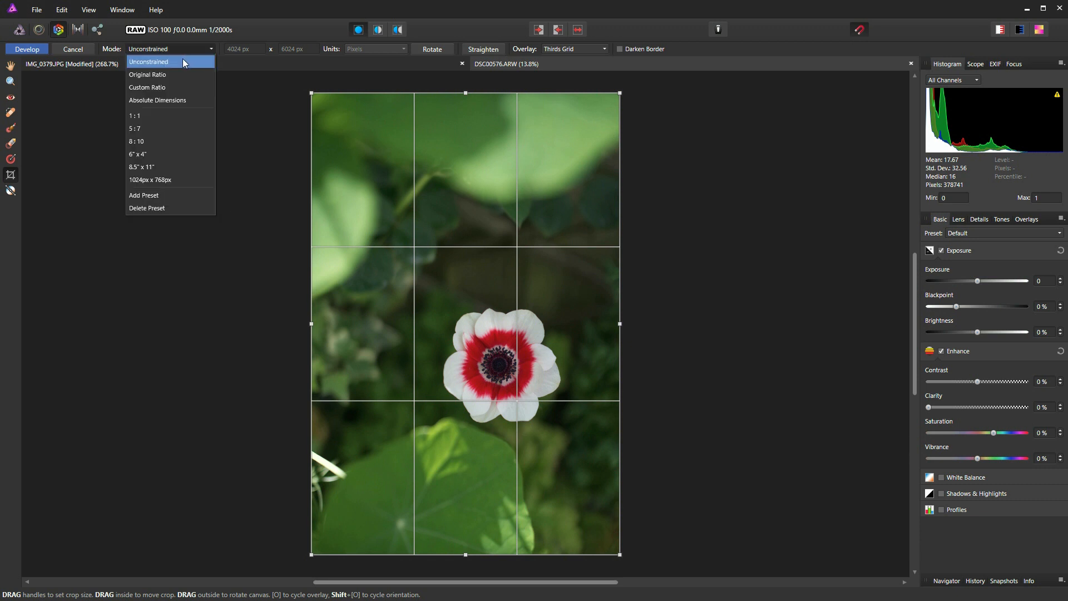
click(163, 78)
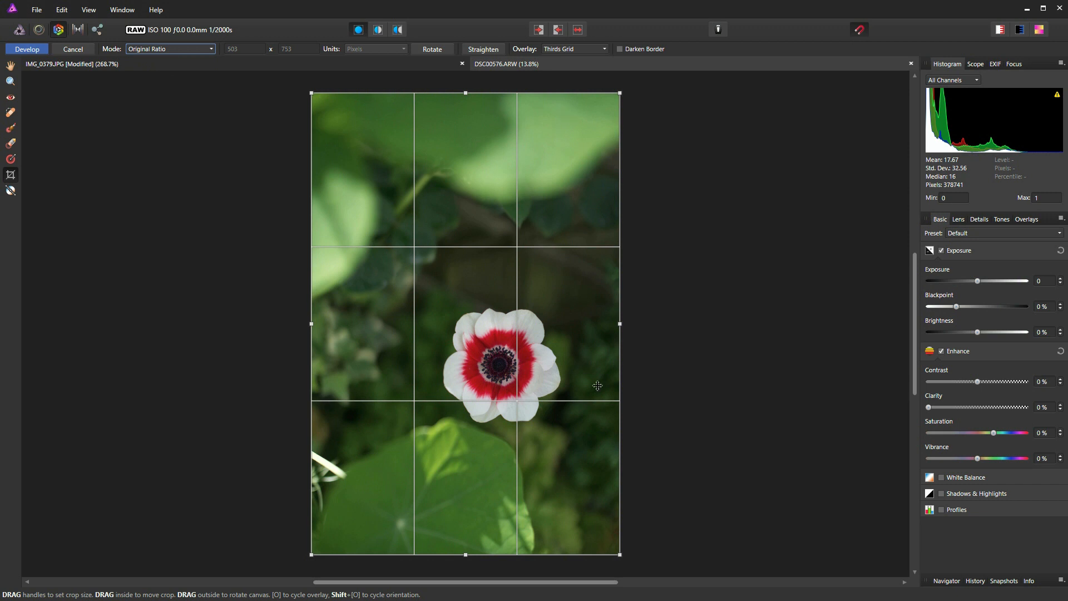
drag(313, 98, 305, 158)
- Switch the crop to a custom ratio of 503 x 520
click(212, 49)
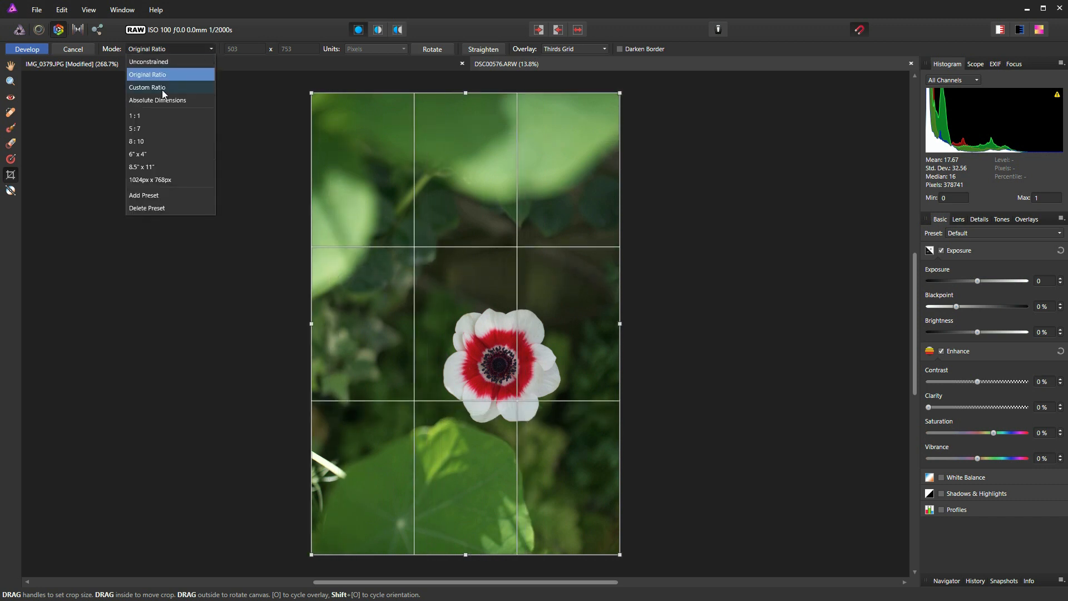
click(162, 89)
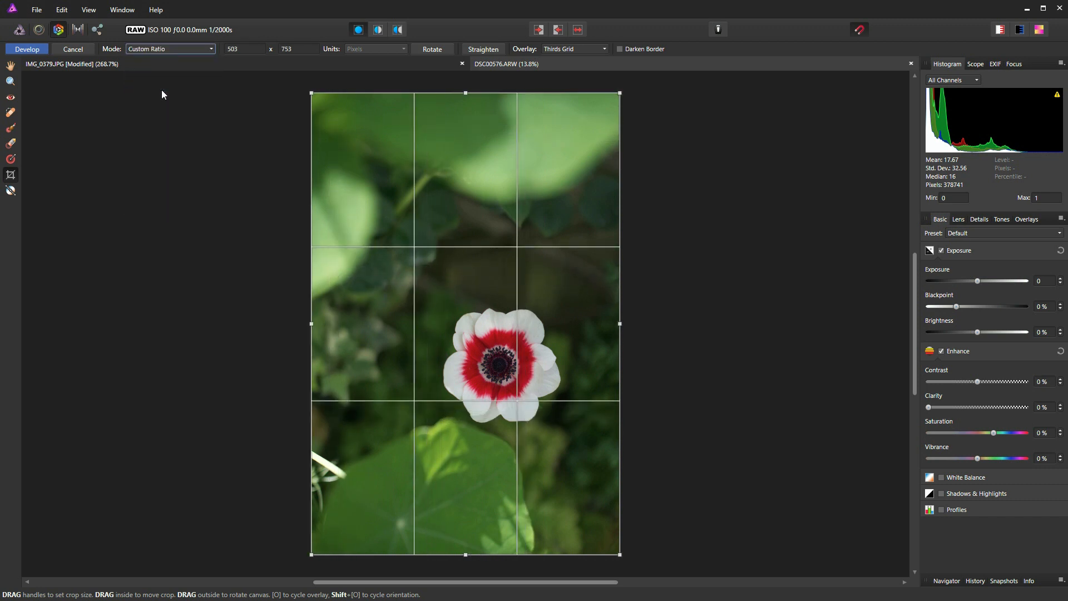
click(241, 51)
click(300, 48)
text(520)
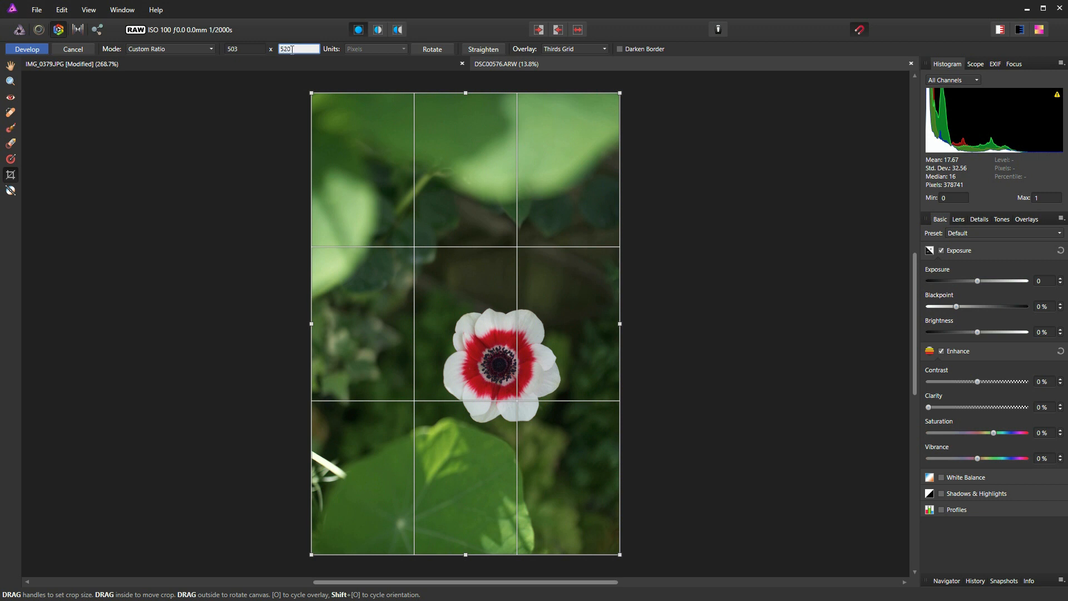
key(Return)
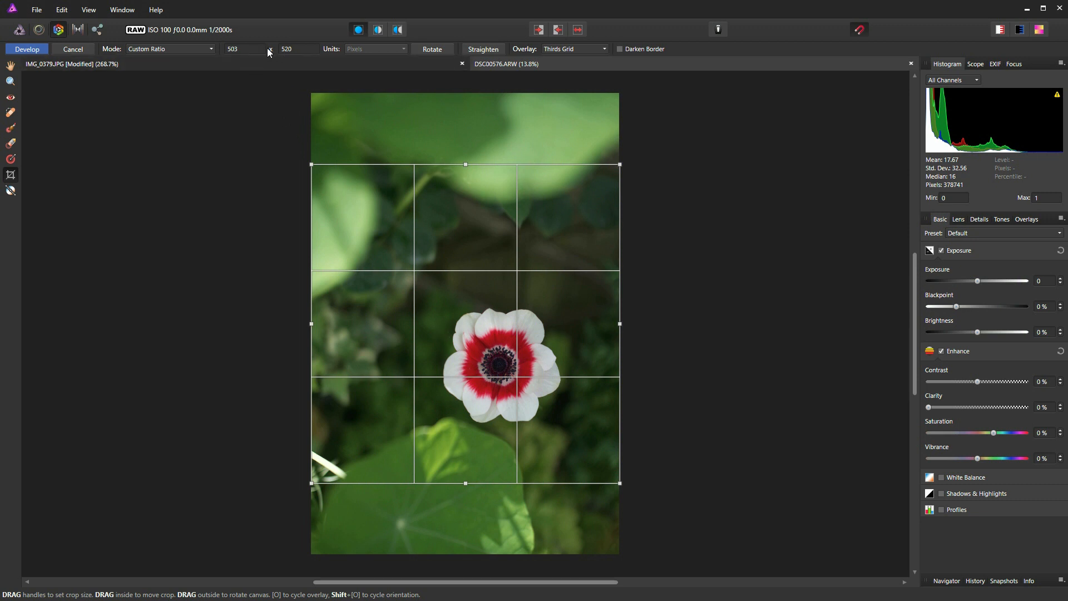
- Reset the crop frame to Original Ratio and change the crop mode to Absolute Dimensions
click(211, 49)
click(160, 72)
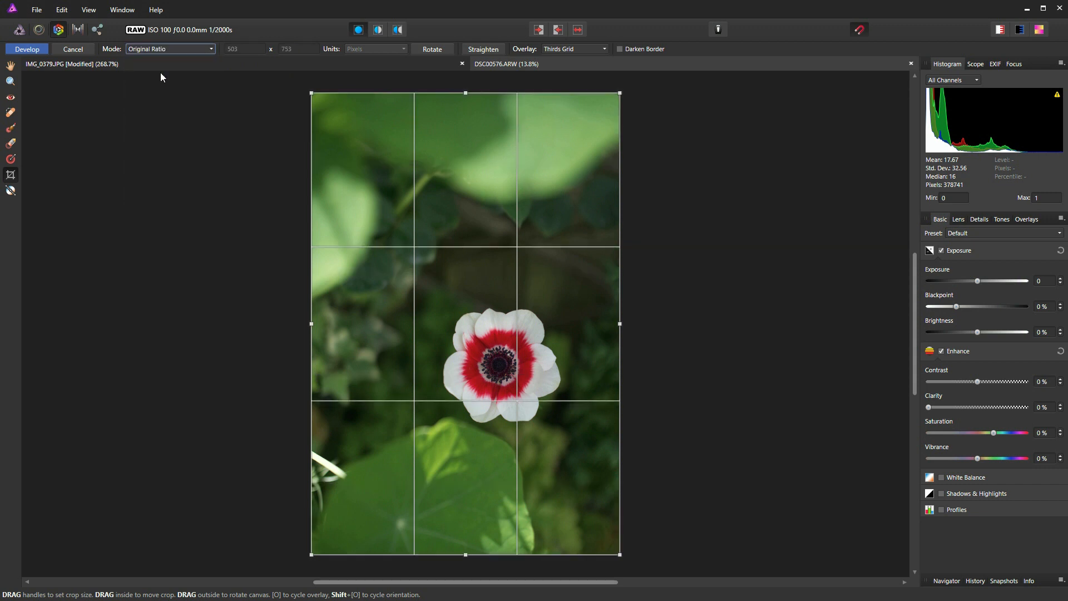
click(210, 49)
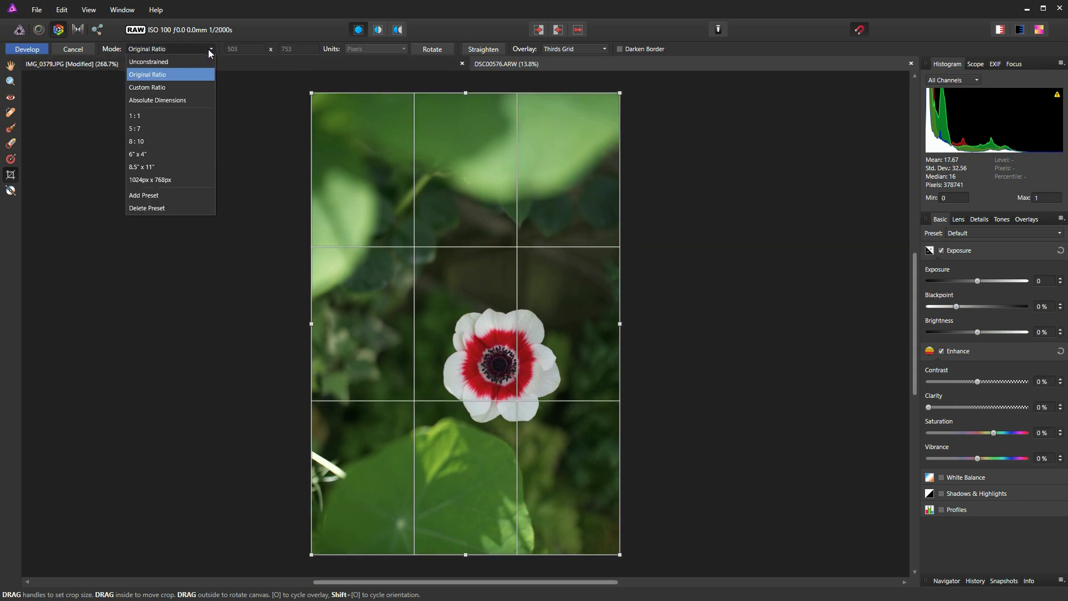
click(148, 102)
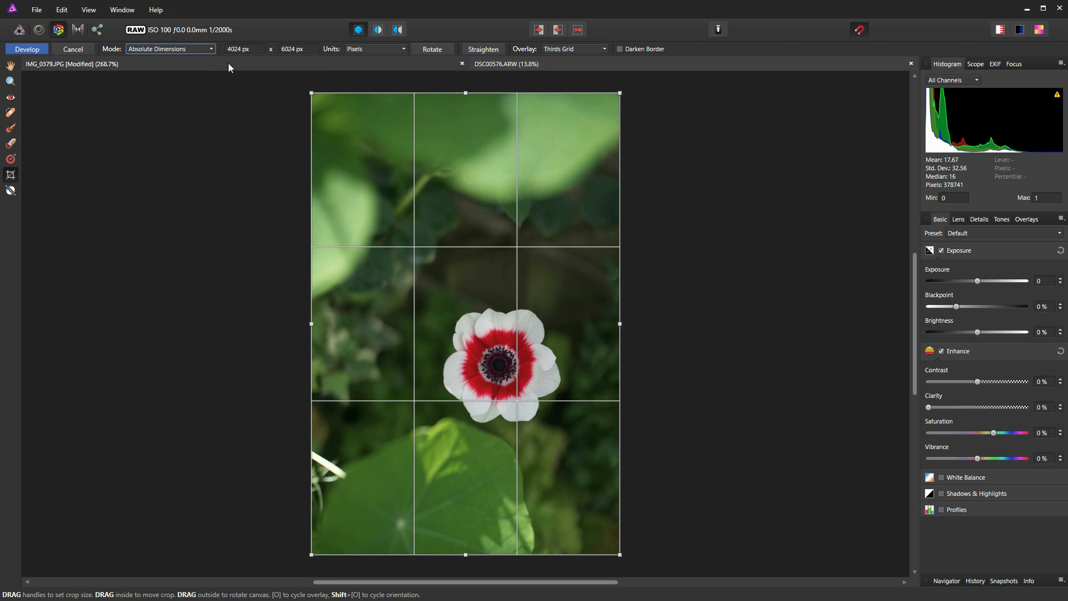
- Apply the 1:1 preset to the crop frame
click(212, 48)
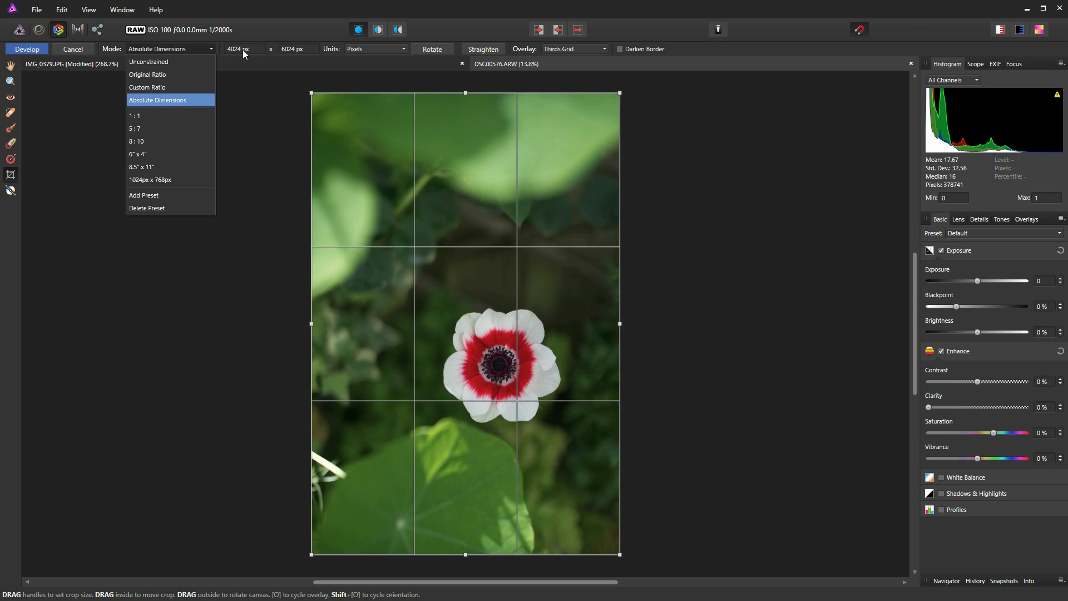
click(142, 116)
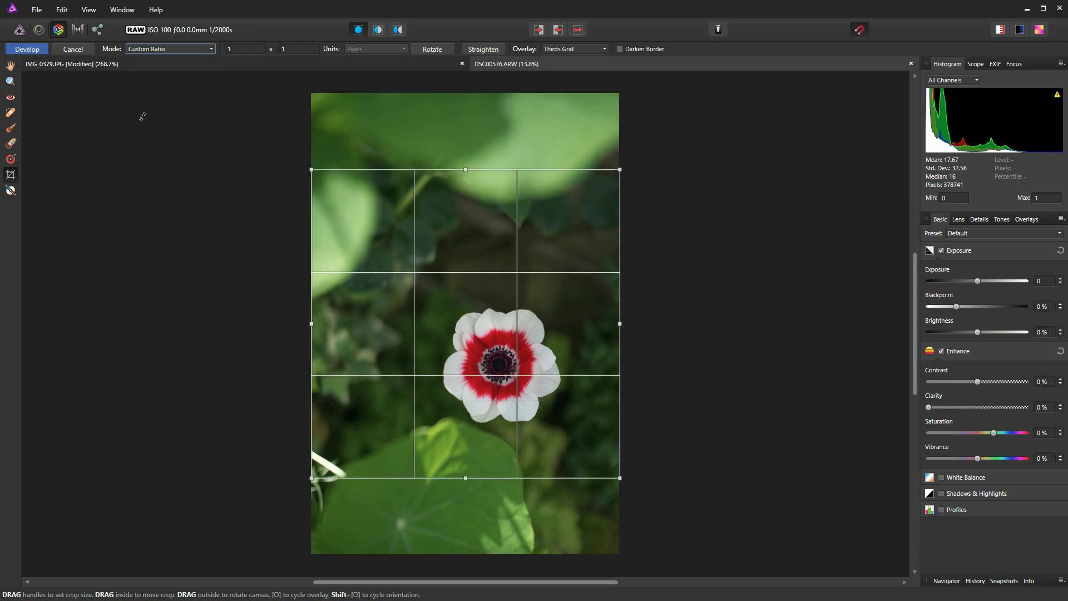
- Crop the photo with the 1:1 preset to a square tightly framed and centred on the red and white flower
click(210, 50)
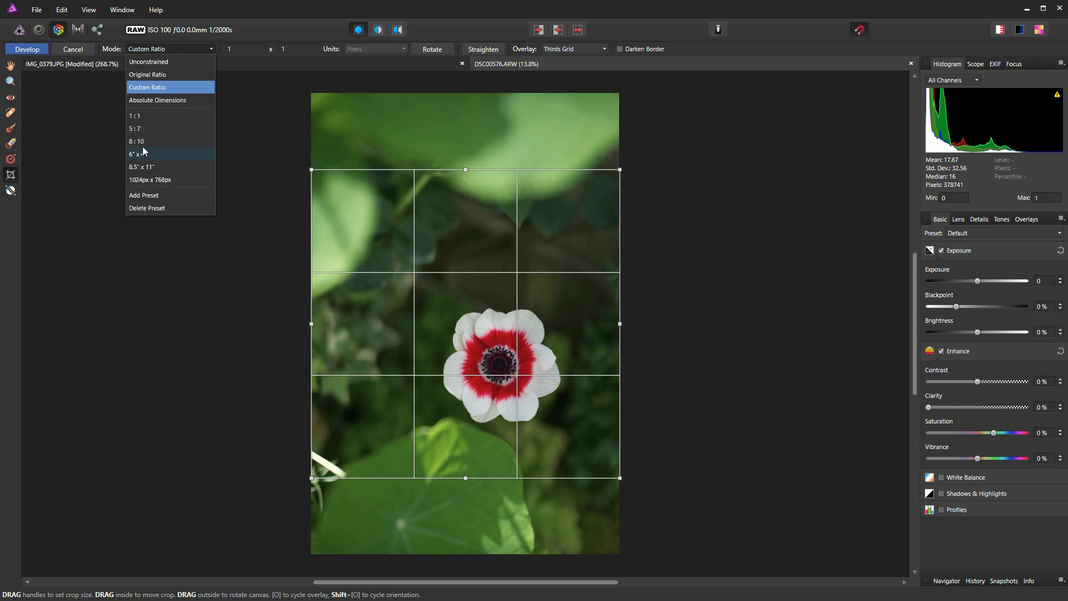
click(144, 118)
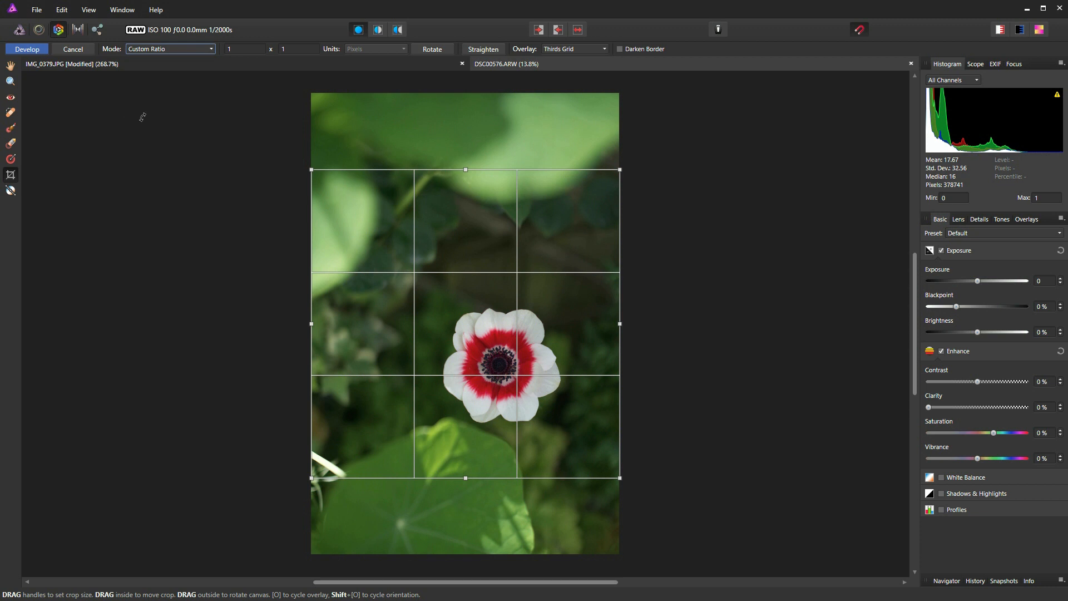
drag(310, 167, 379, 246)
drag(507, 365, 509, 377)
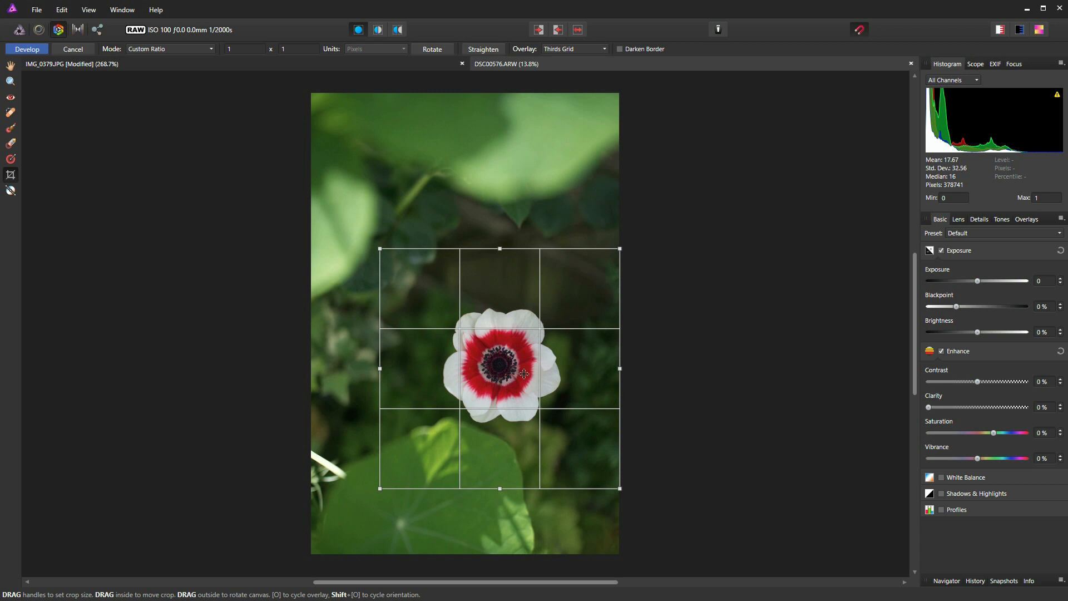
key(Return)
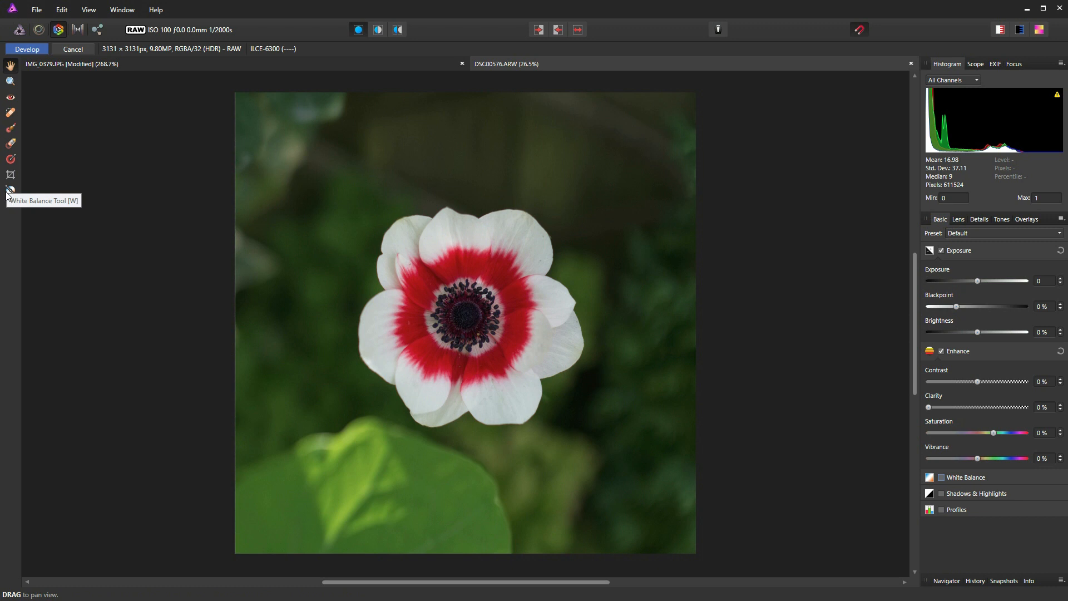
- Set the white balance by sampling a white petal of the flower and lower the Tint to 5 %
click(12, 193)
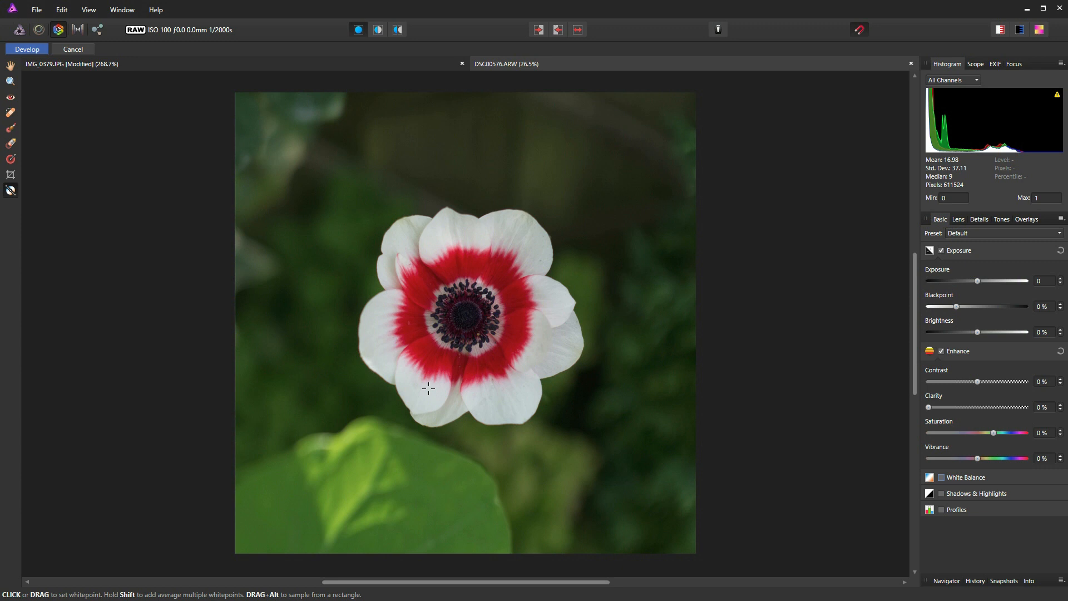
click(572, 305)
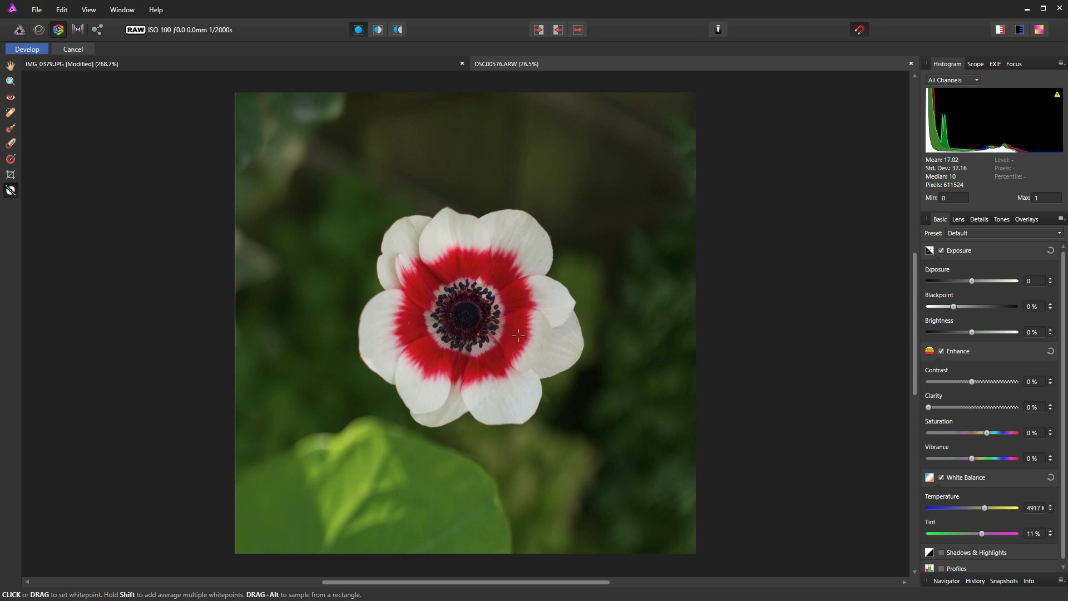
scroll(535, 312, up, 5)
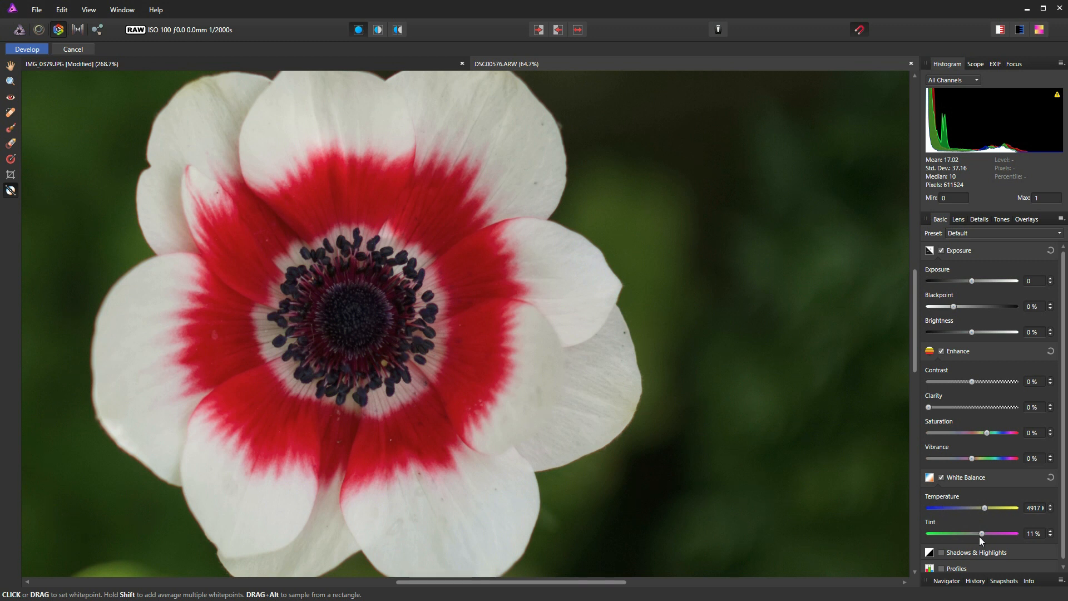
click(1051, 536)
click(1051, 536)
key(ctrl+0)
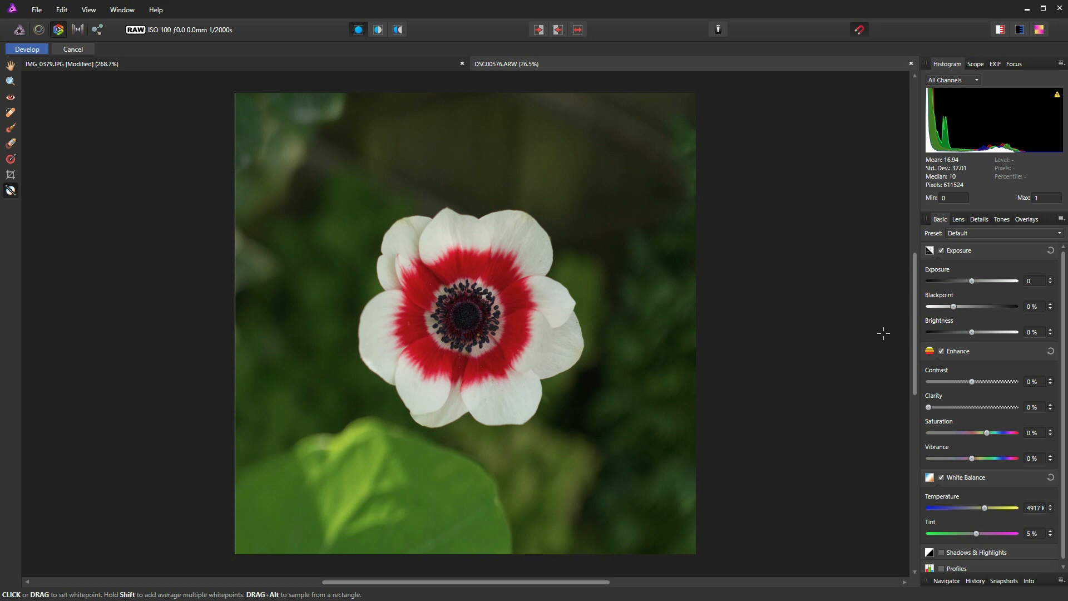
- Turn on the clipping display and set the Blackpoint to 4 %
click(1001, 31)
drag(953, 309, 977, 313)
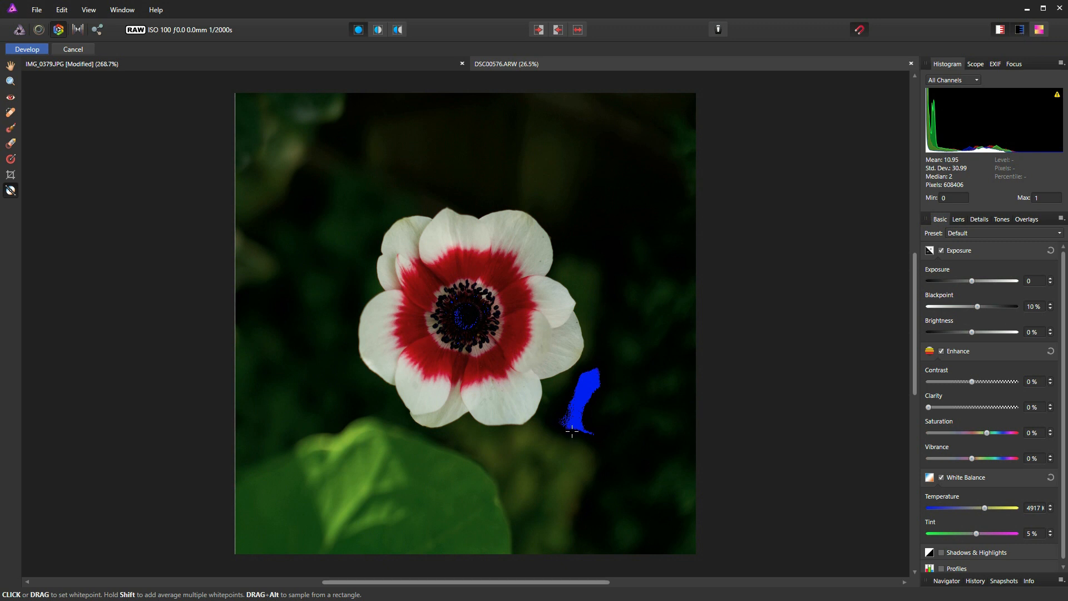
mouse_move(978, 306)
mouse_down()
mouse_move(949, 307)
mouse_move(975, 310)
mouse_up()
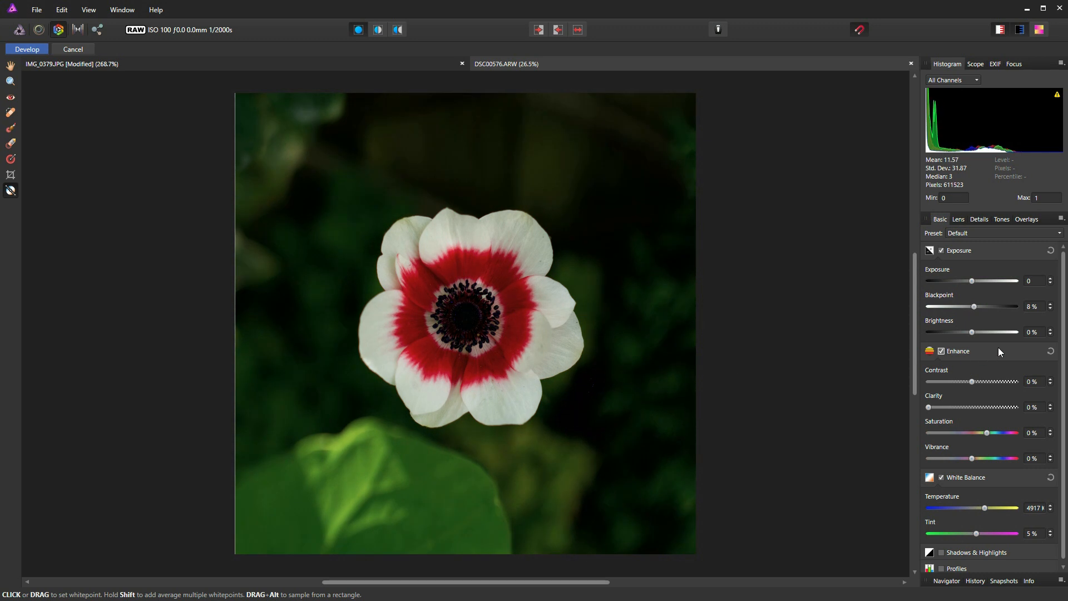
click(1051, 309)
click(1051, 310)
click(1052, 310)
click(1052, 310)
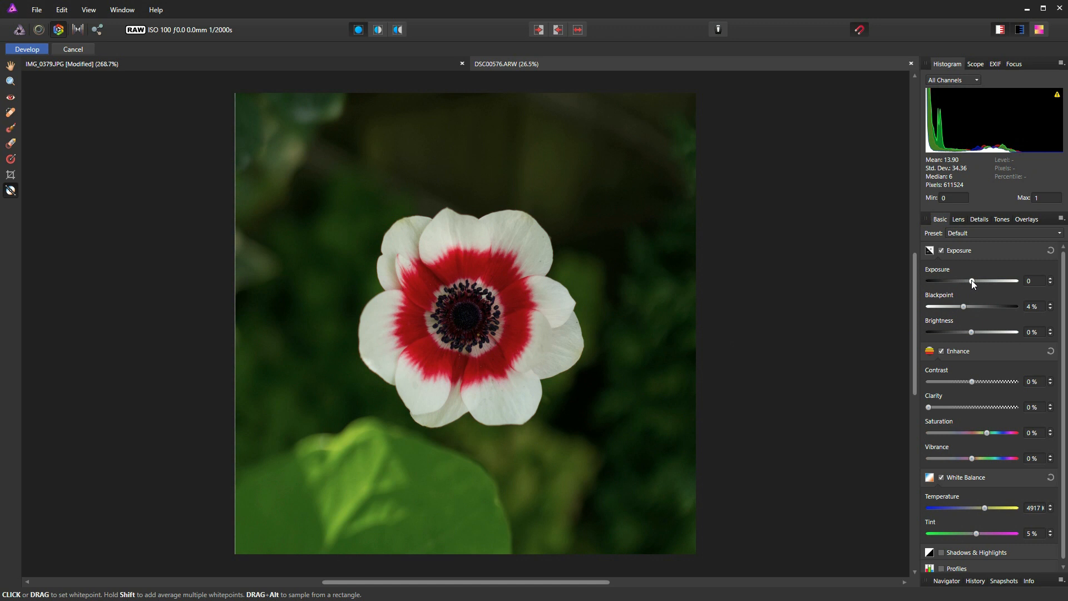
- Try an Exposure of -0.573 and a Brightness of 25 %, resetting each adjustment to its default
mouse_move(971, 279)
mouse_down()
mouse_move(996, 277)
mouse_move(960, 281)
mouse_up()
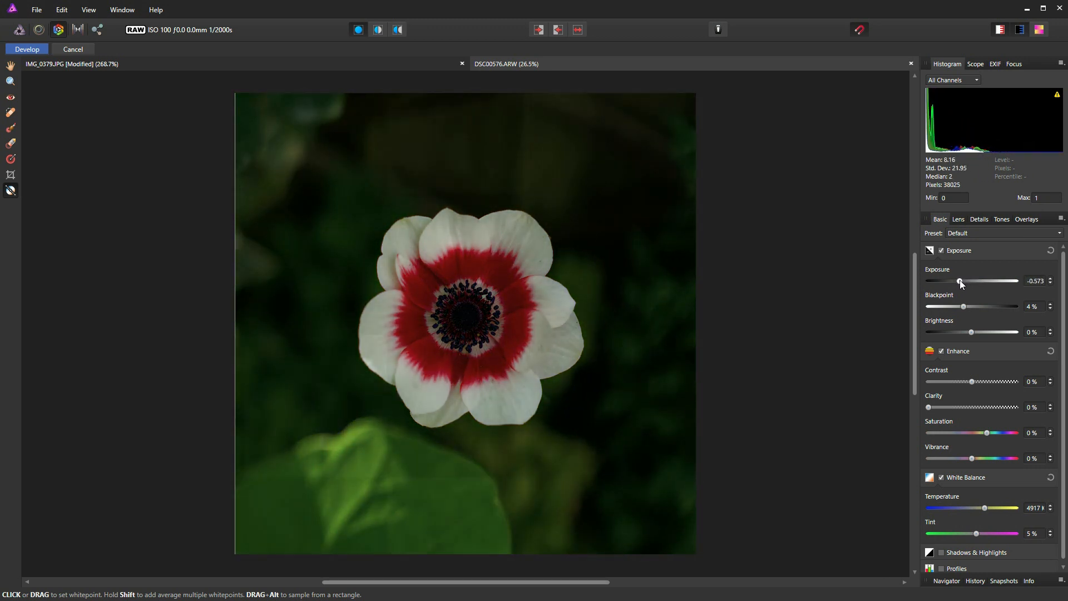
double_click(960, 281)
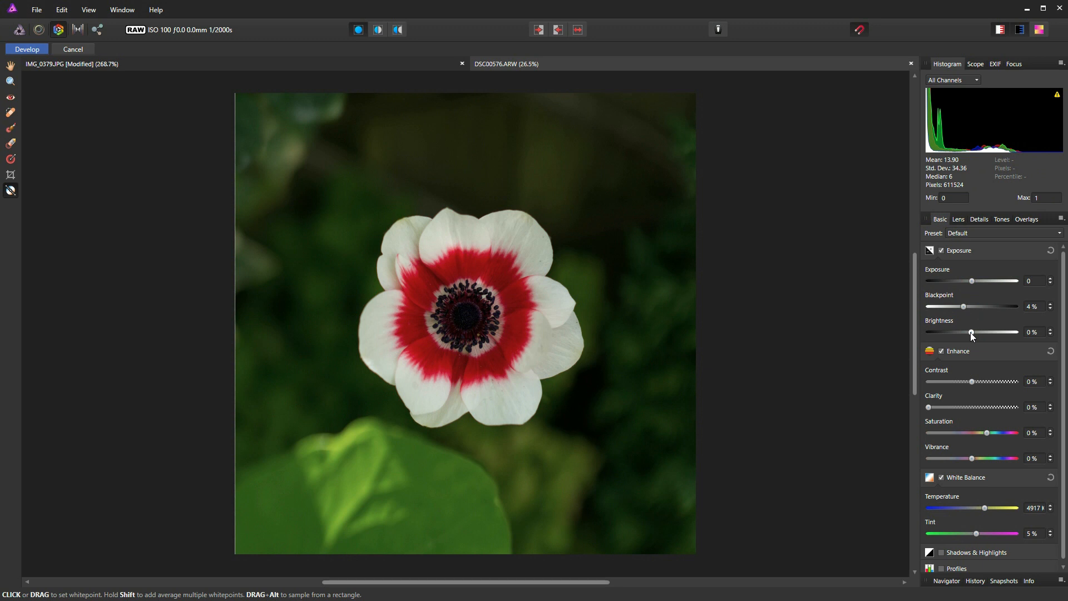
drag(972, 333, 1023, 338)
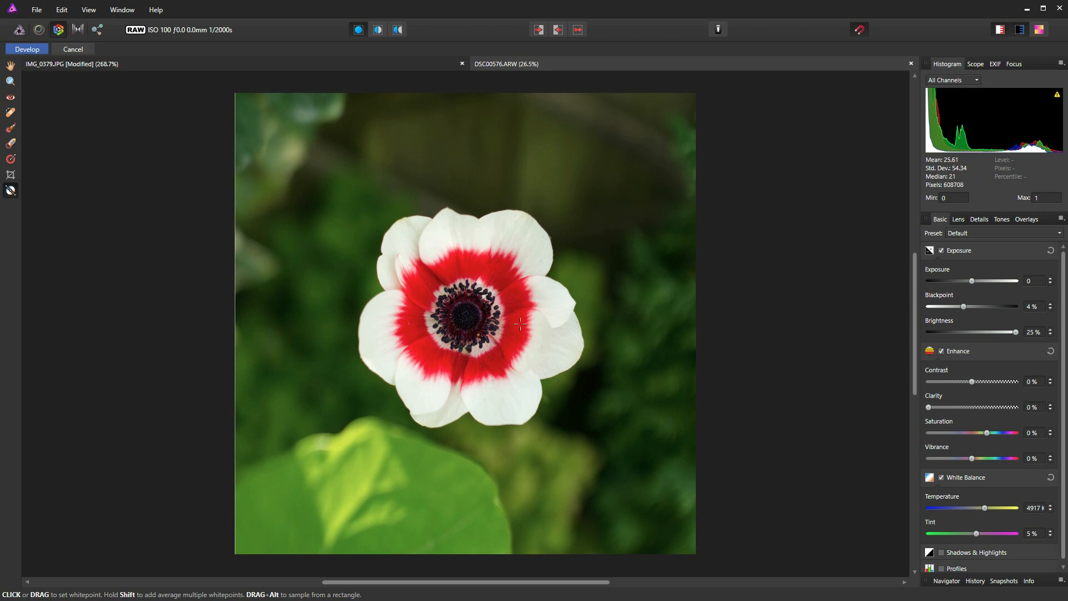
double_click(1016, 332)
- Raise the Exposure to 1, testing higher values for clipped highlights in the petals
drag(976, 282, 1007, 286)
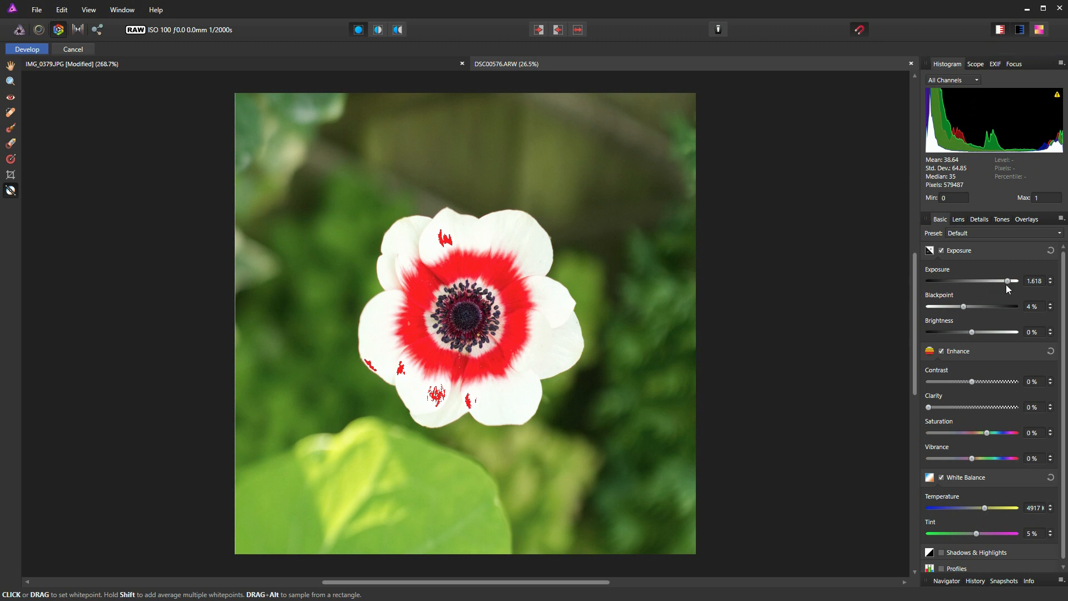
drag(1010, 280, 1003, 280)
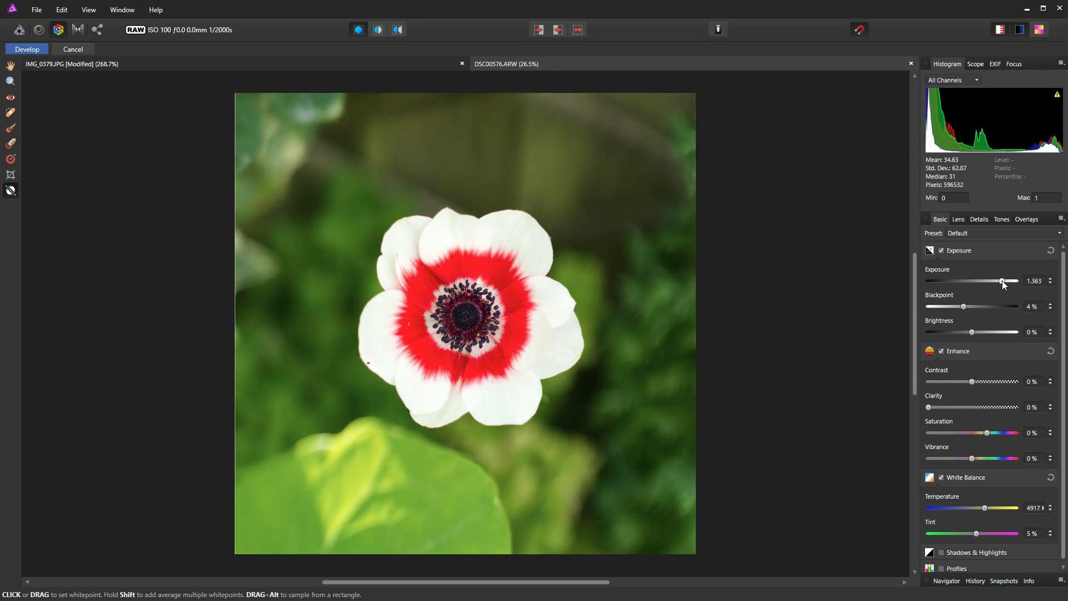
click(1051, 283)
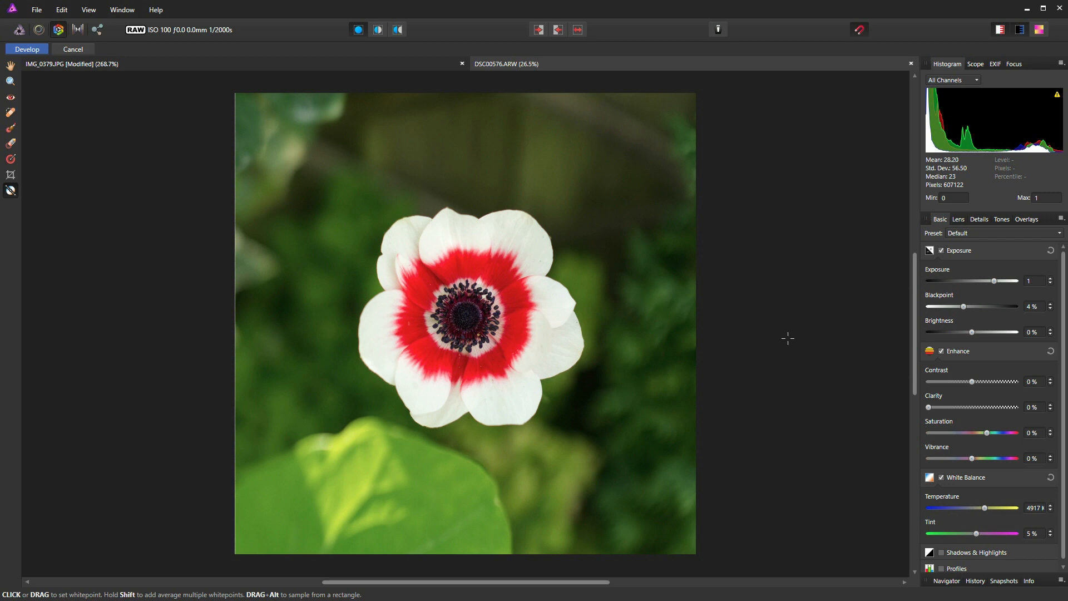
- Enable the Shadows & Highlights adjustment, try Shadows at -100 %, and settle on -20 %
drag(1063, 340, 1063, 409)
click(942, 550)
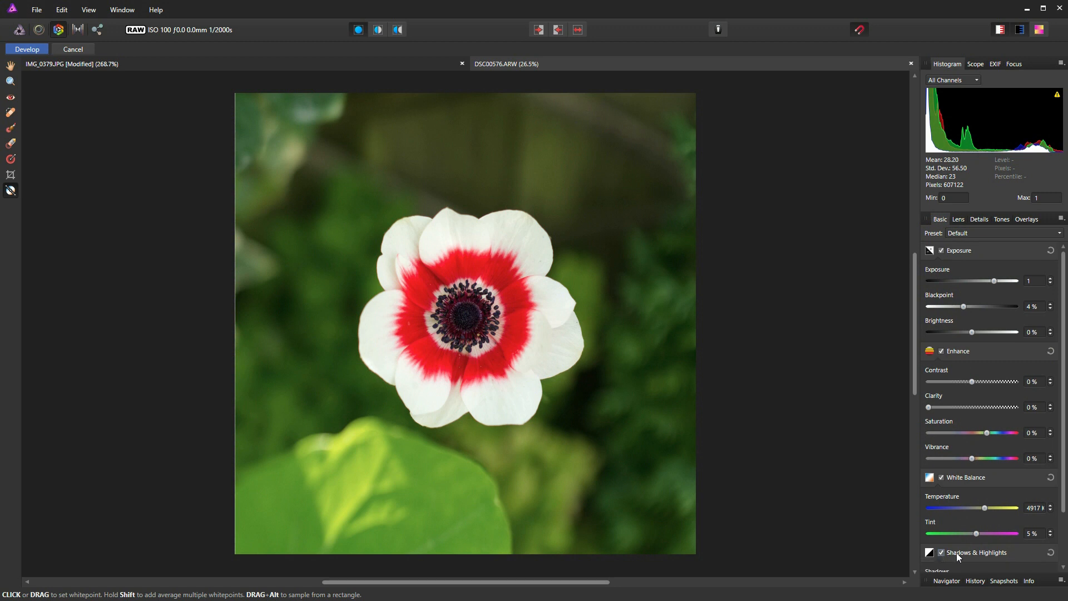
scroll(957, 553, down, 1)
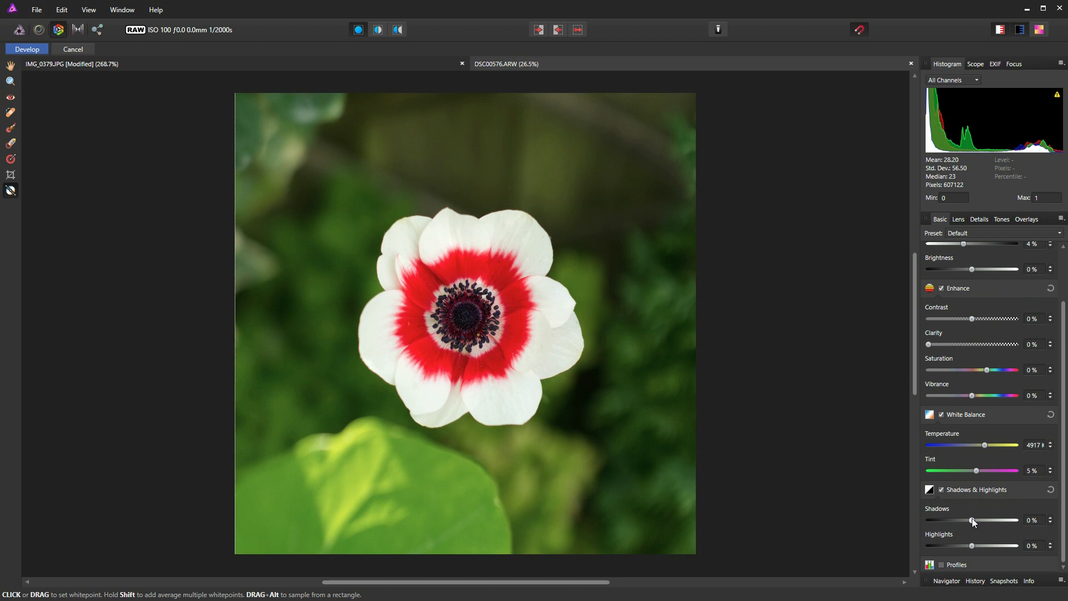
drag(973, 520, 893, 517)
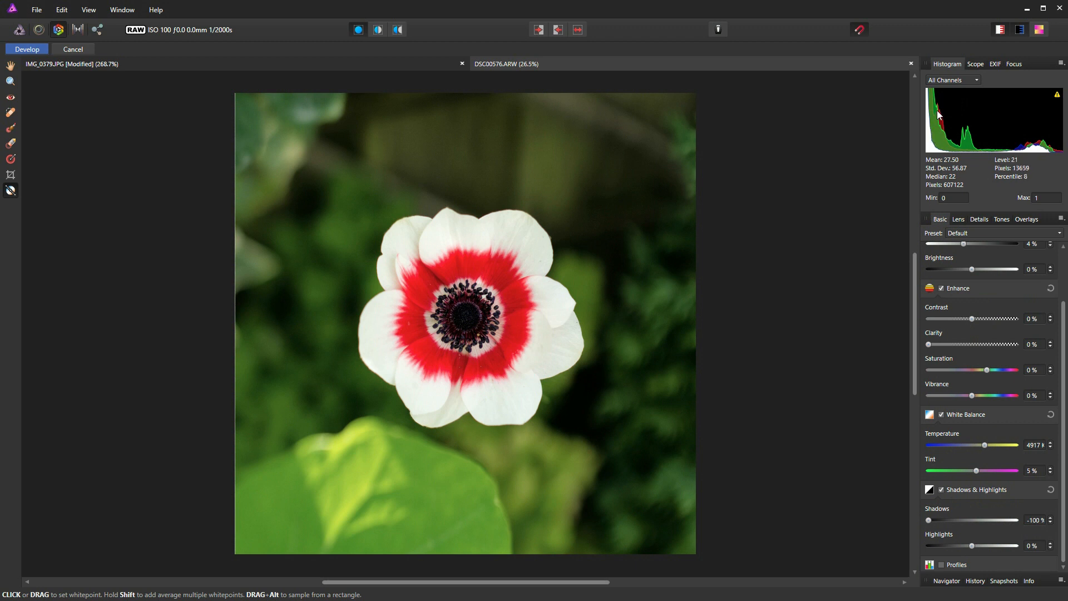
mouse_move(928, 520)
mouse_down()
mouse_move(1043, 522)
mouse_move(927, 522)
mouse_up()
drag(929, 519, 963, 540)
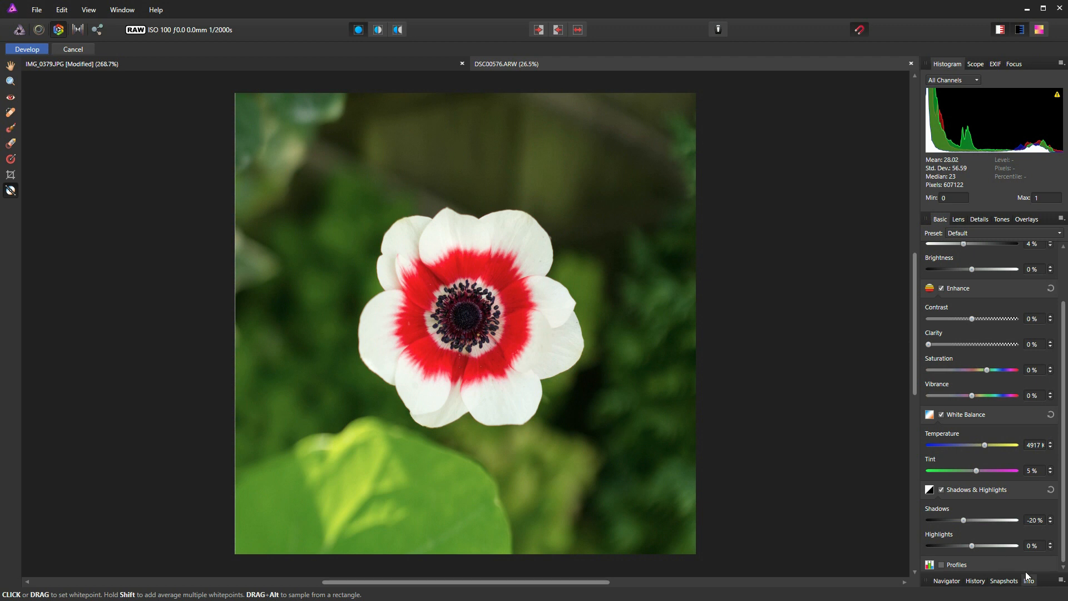
- Set Highlights to 18 %, testing values up to 69 % against the clipping display
mouse_move(971, 543)
mouse_down()
mouse_move(1004, 548)
mouse_move(910, 549)
mouse_move(1007, 552)
mouse_move(975, 553)
mouse_move(981, 539)
mouse_up()
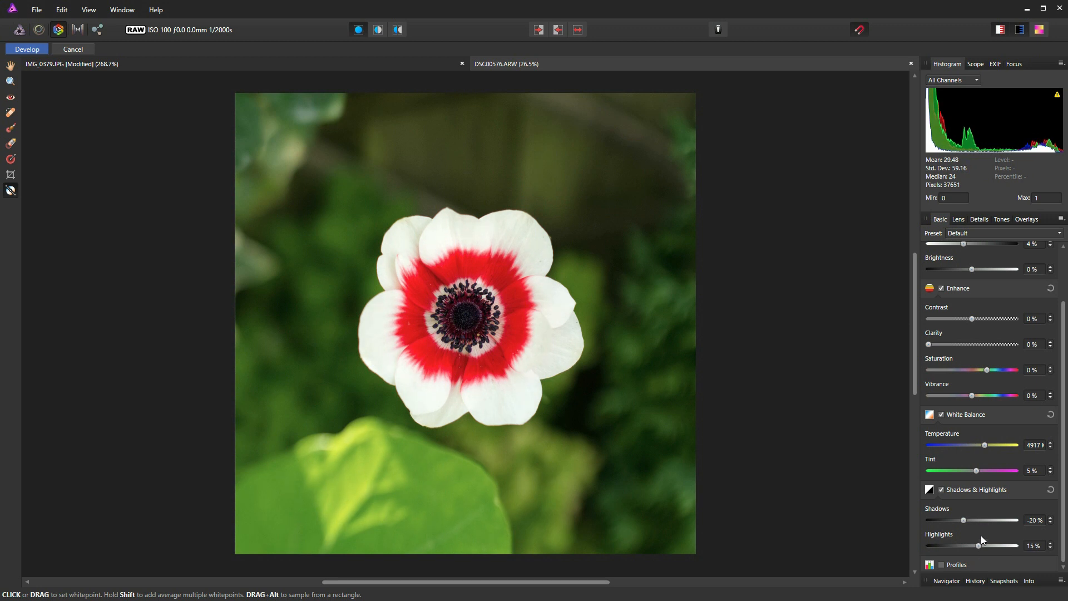
scroll(989, 346, up, 3)
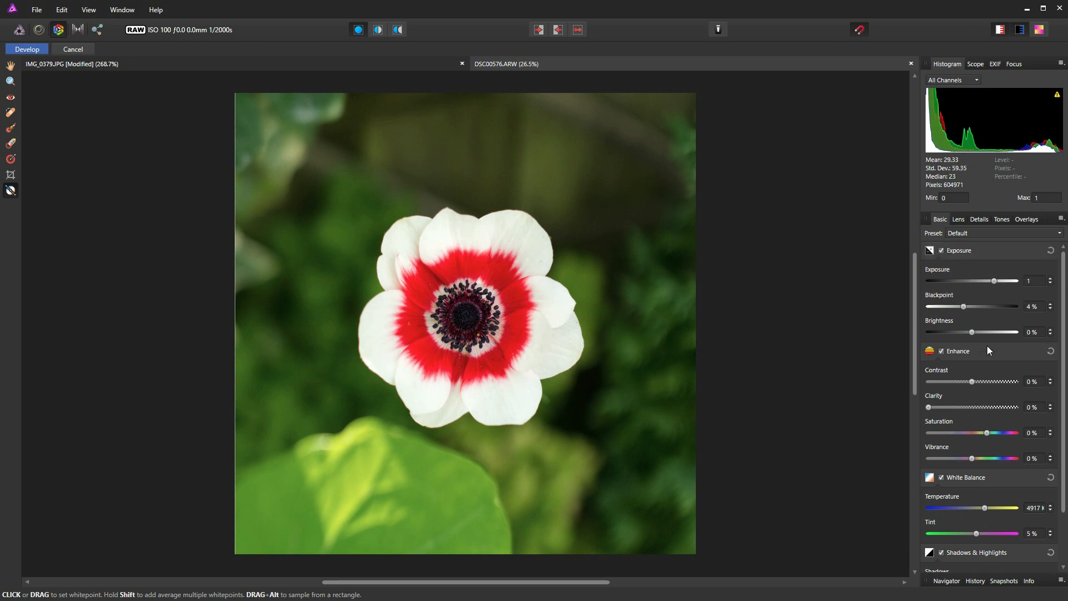
scroll(988, 346, down, 3)
mouse_move(979, 547)
mouse_down()
mouse_move(1019, 547)
mouse_move(987, 551)
mouse_up()
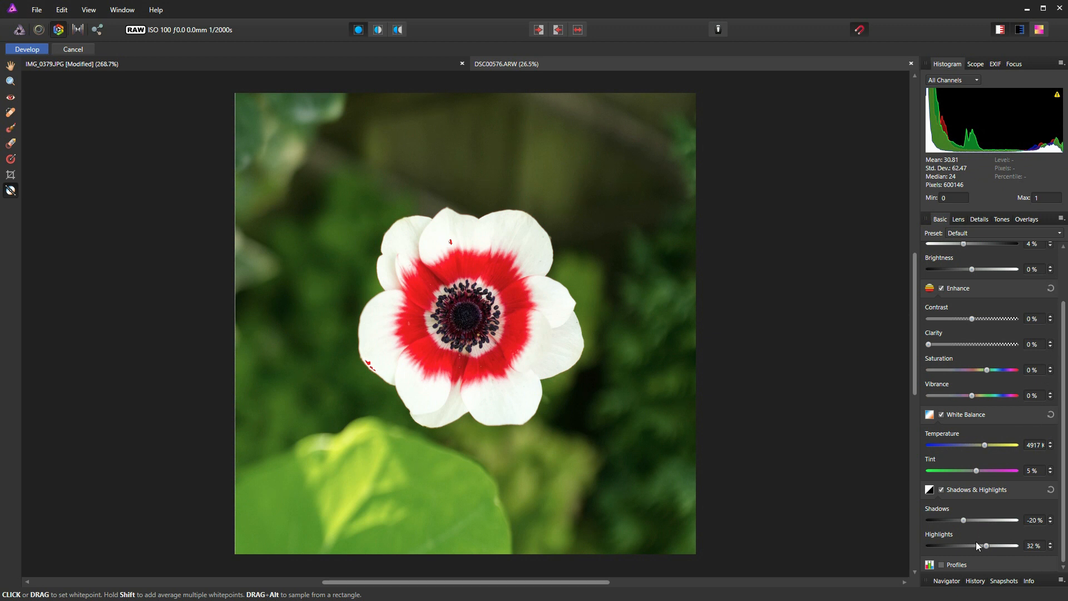
drag(989, 545, 1005, 548)
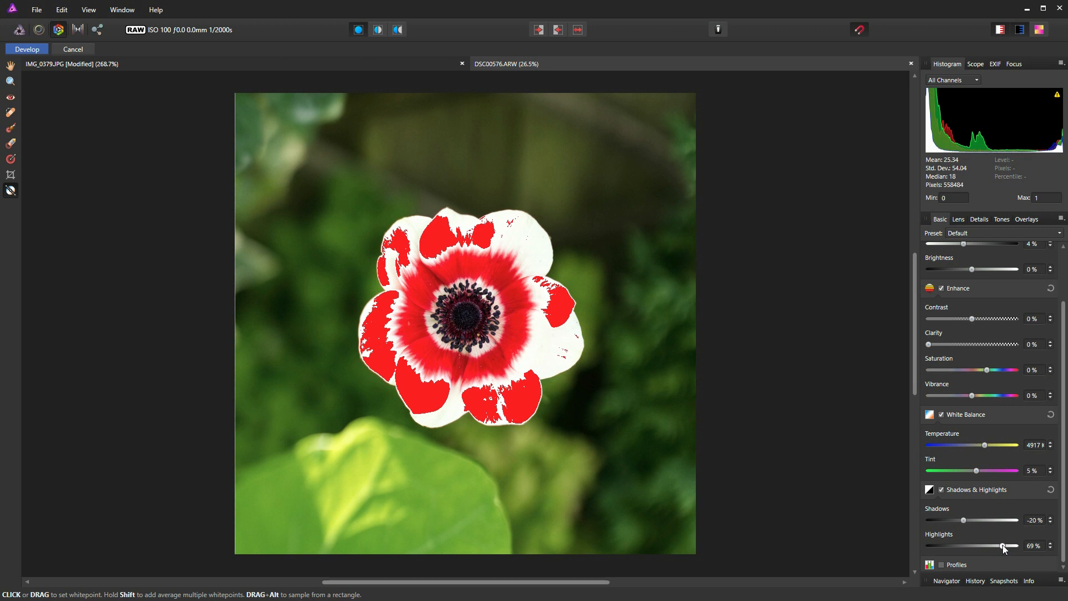
drag(1003, 546, 980, 549)
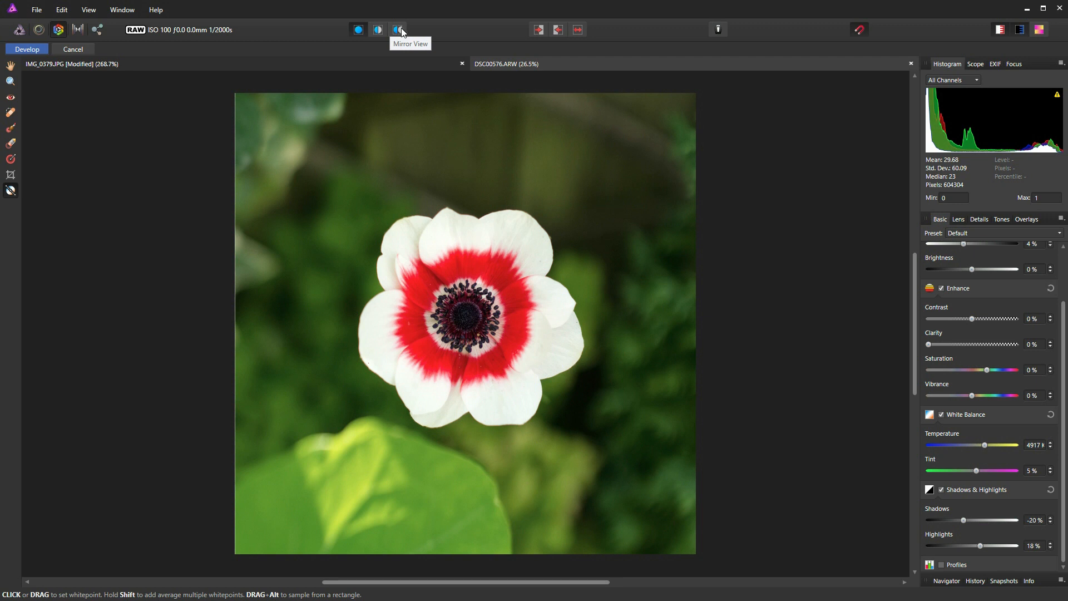
- Compare the flower photo before and after the adjustments in split view by sweeping the divider across the image
click(377, 30)
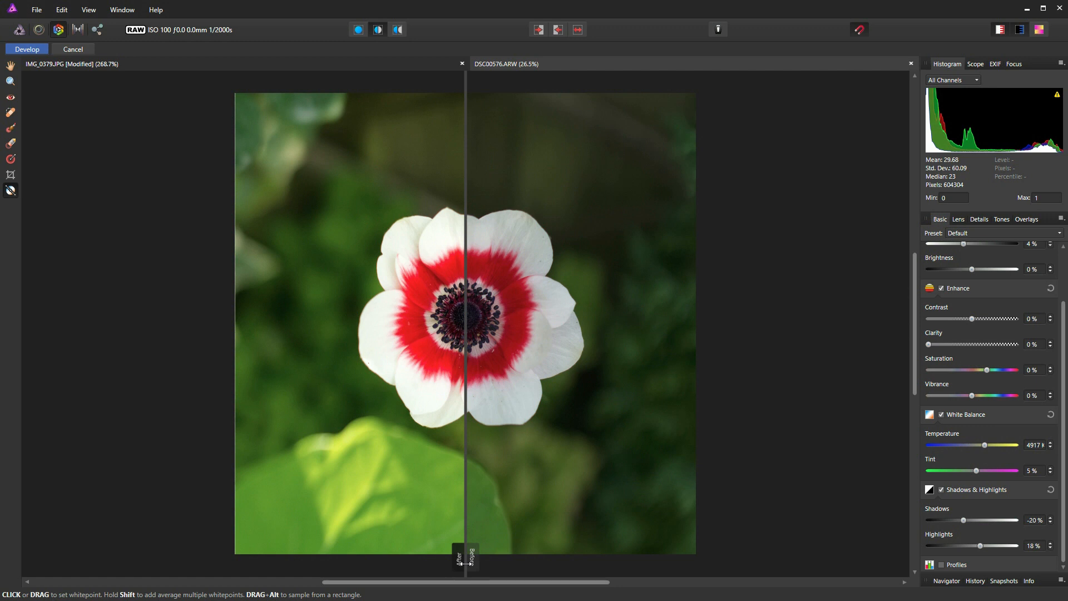
drag(463, 564, 207, 544)
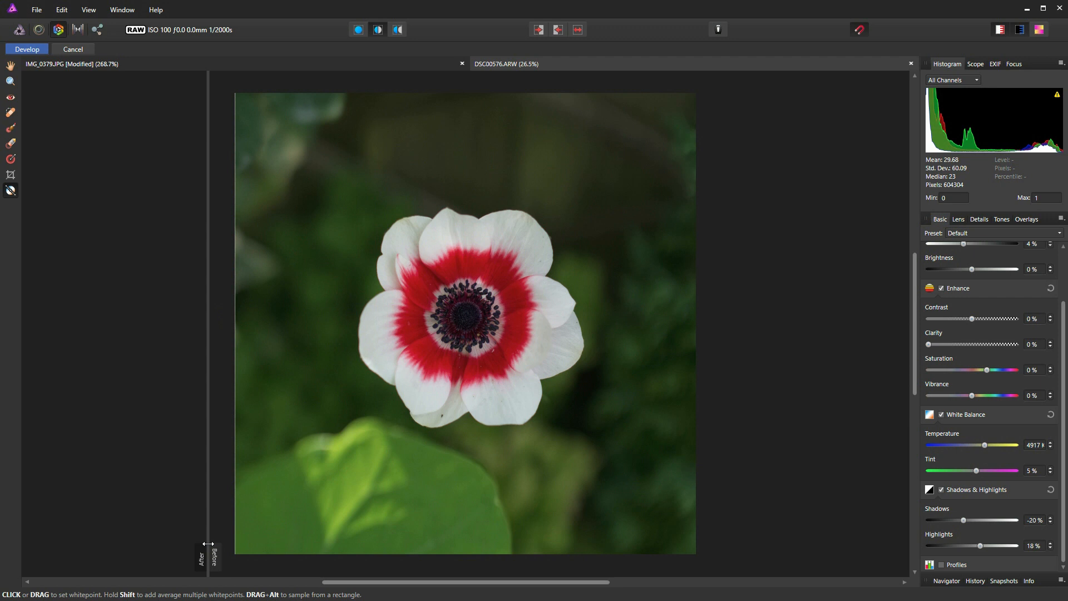
drag(208, 543, 210, 543)
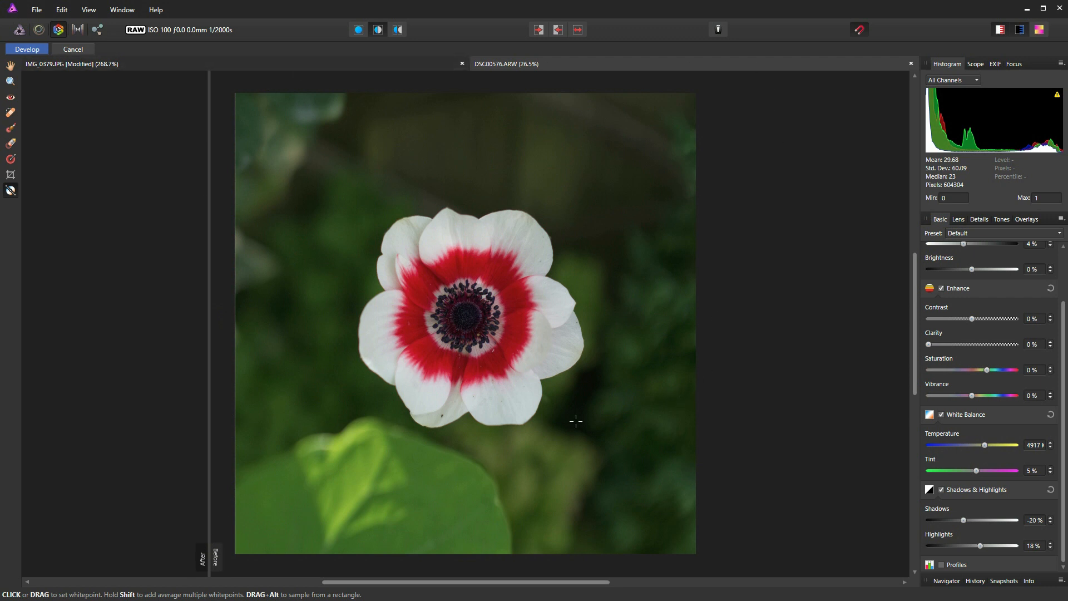
drag(215, 556, 770, 594)
drag(750, 556, 723, 557)
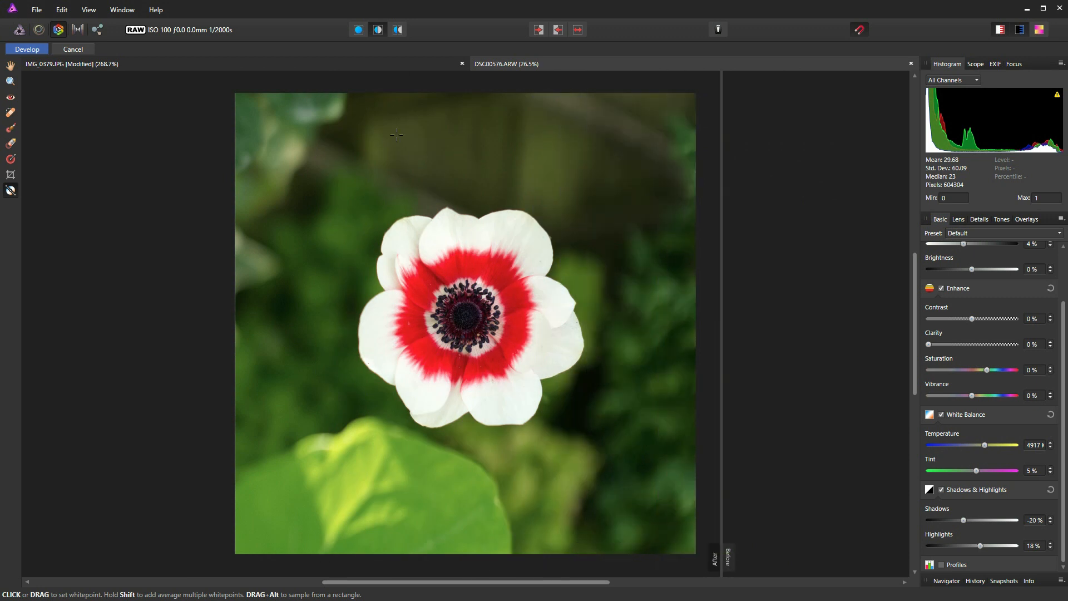
click(360, 35)
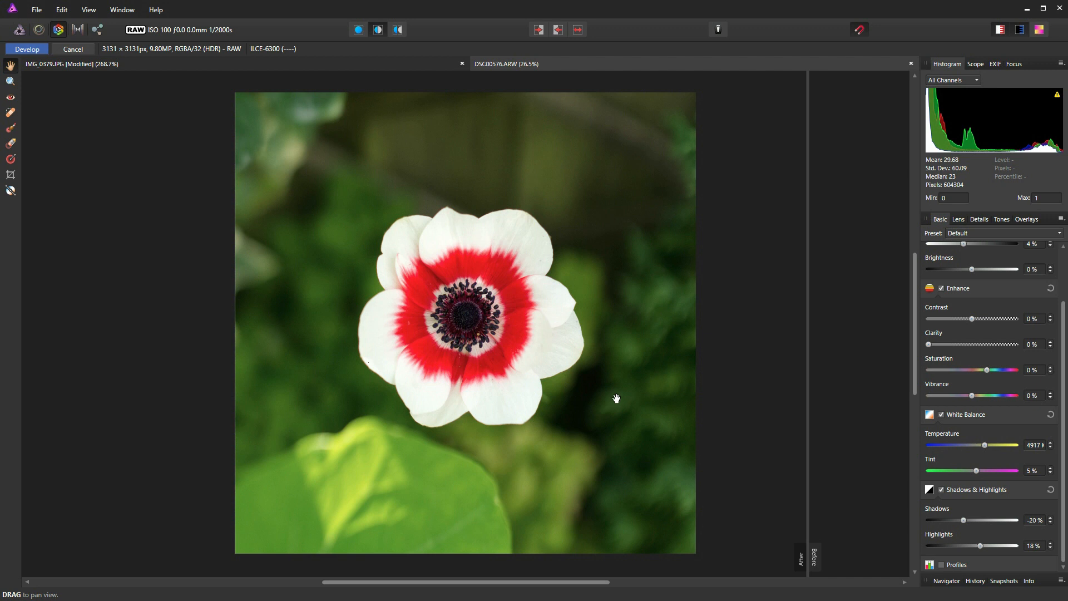
- Show the Lens adjustments and select Apply lens corrections as the lens corrections option in the Develop Assistant
click(958, 220)
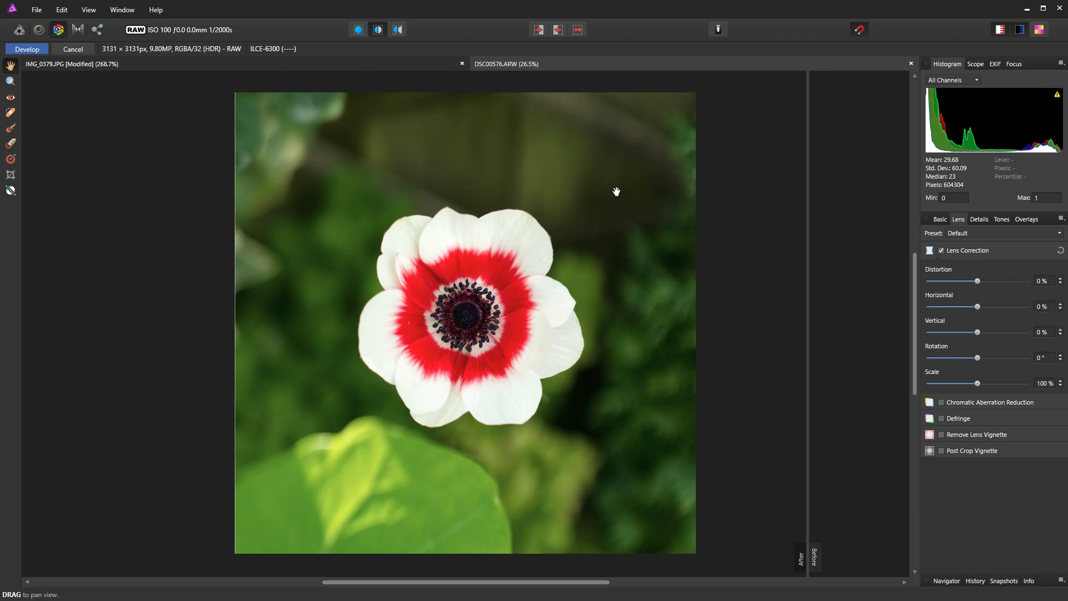
click(718, 31)
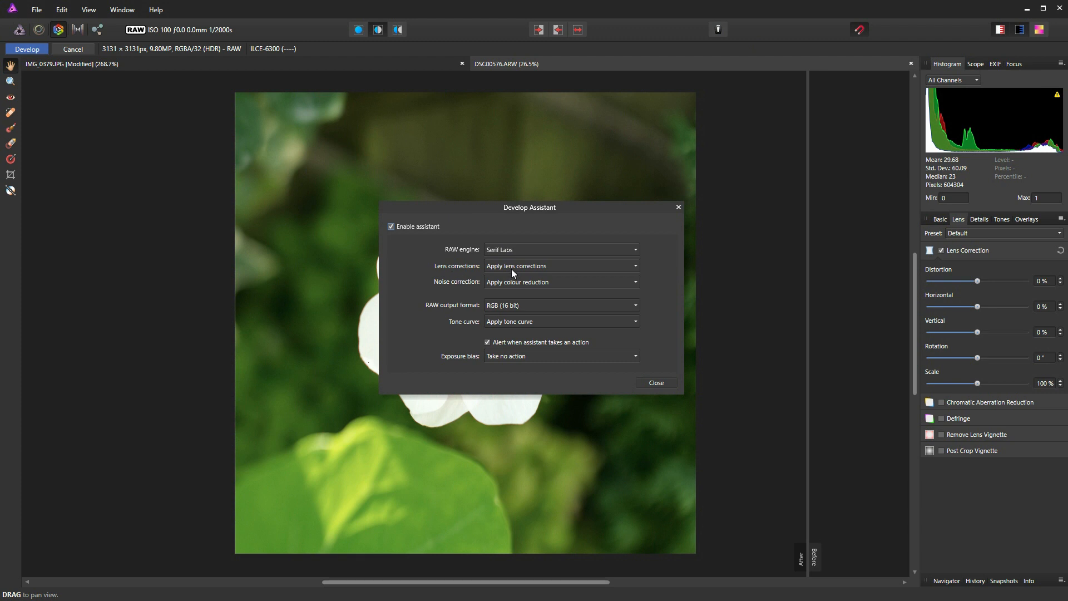
click(635, 267)
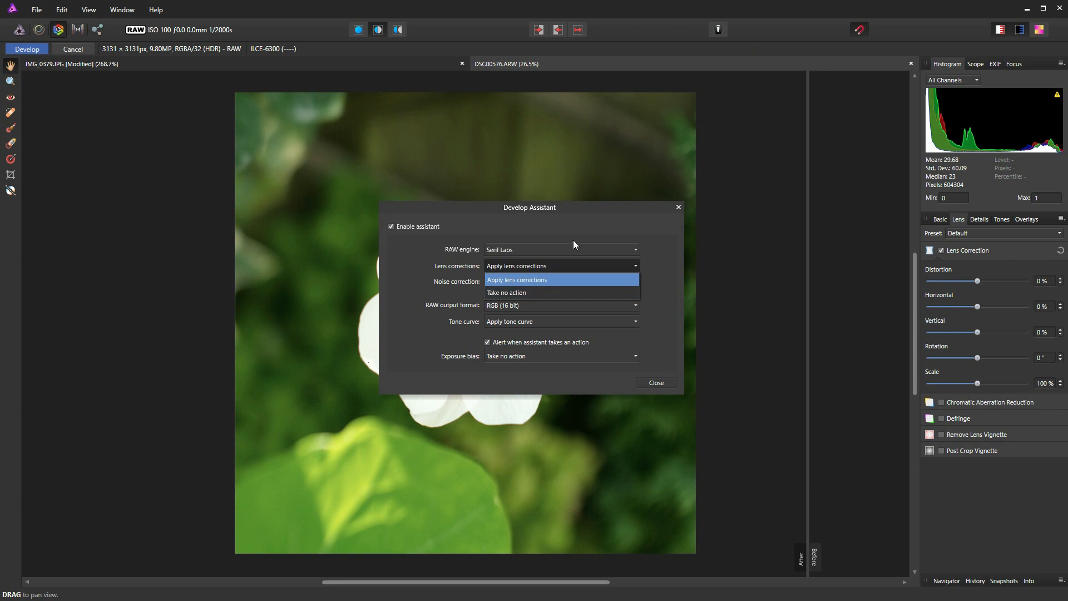
click(532, 273)
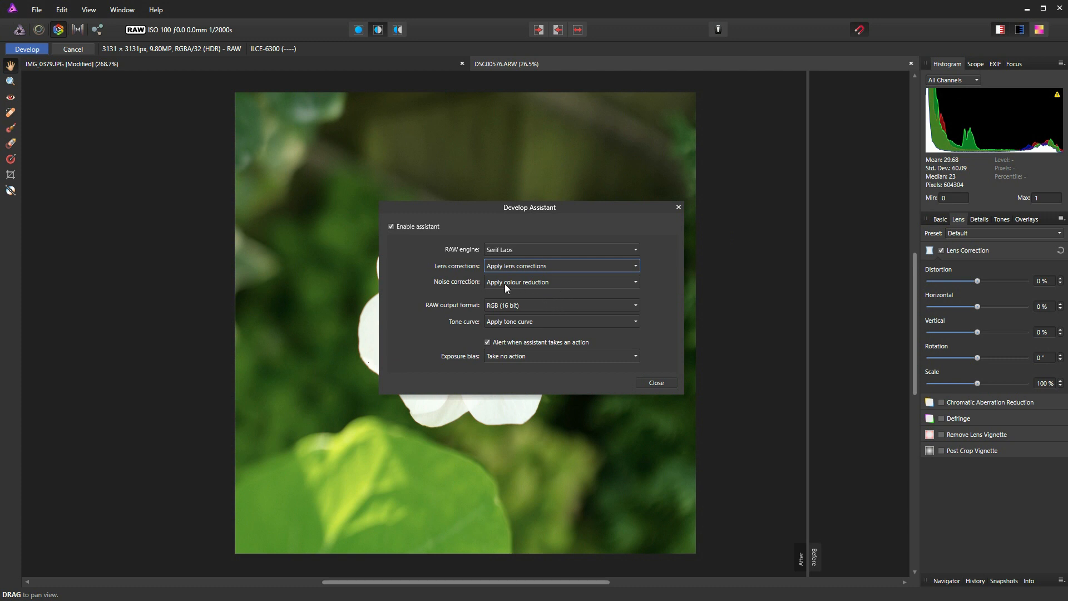
- Keep Apply colour reduction as the noise correction and RGB (16 bit) as the RAW output format
click(636, 283)
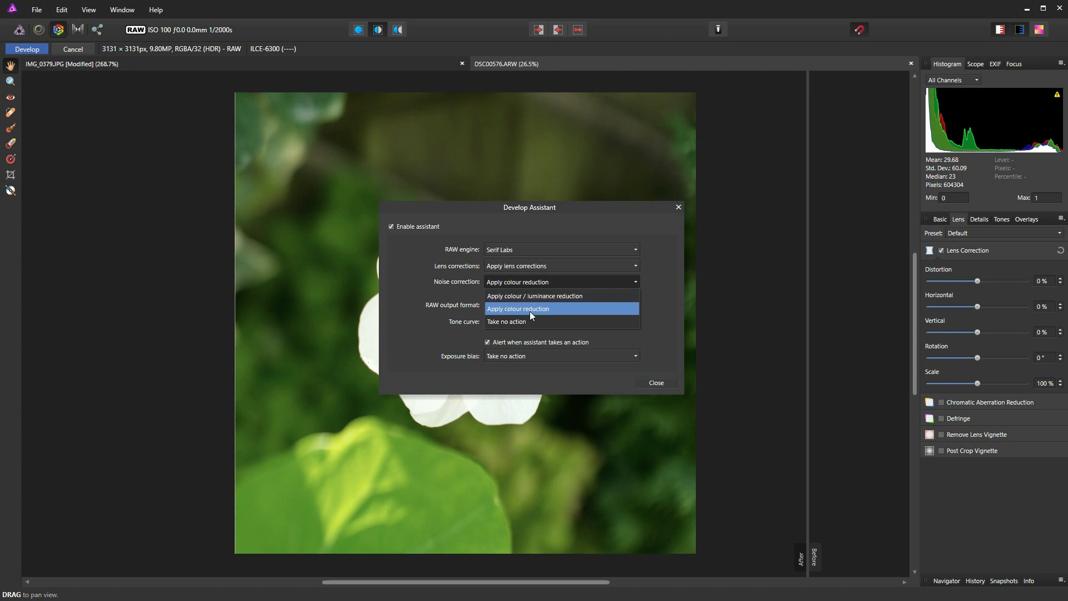
click(530, 310)
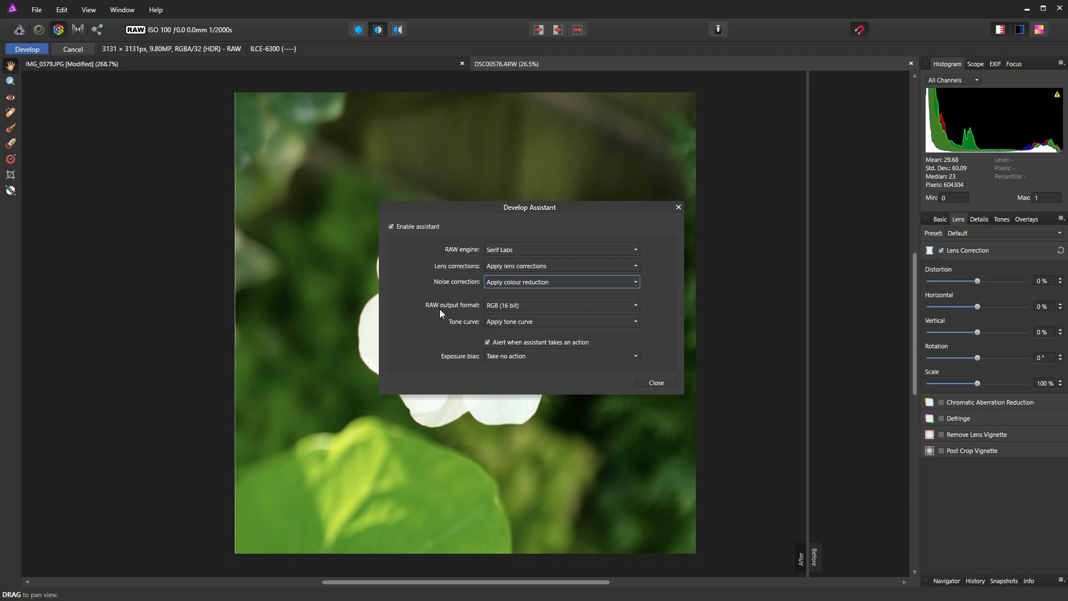
click(636, 306)
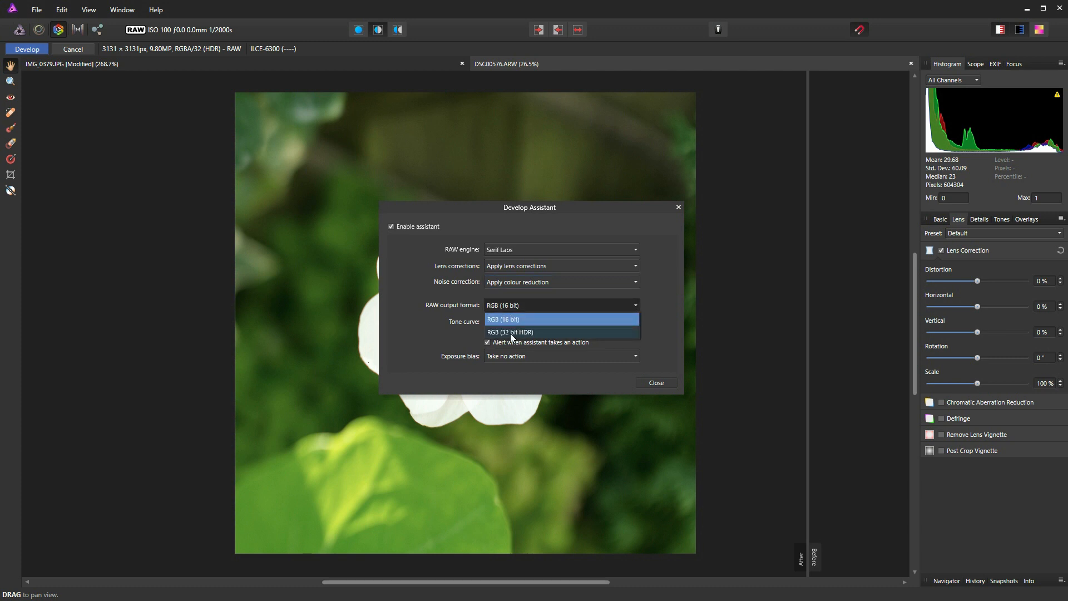
click(636, 316)
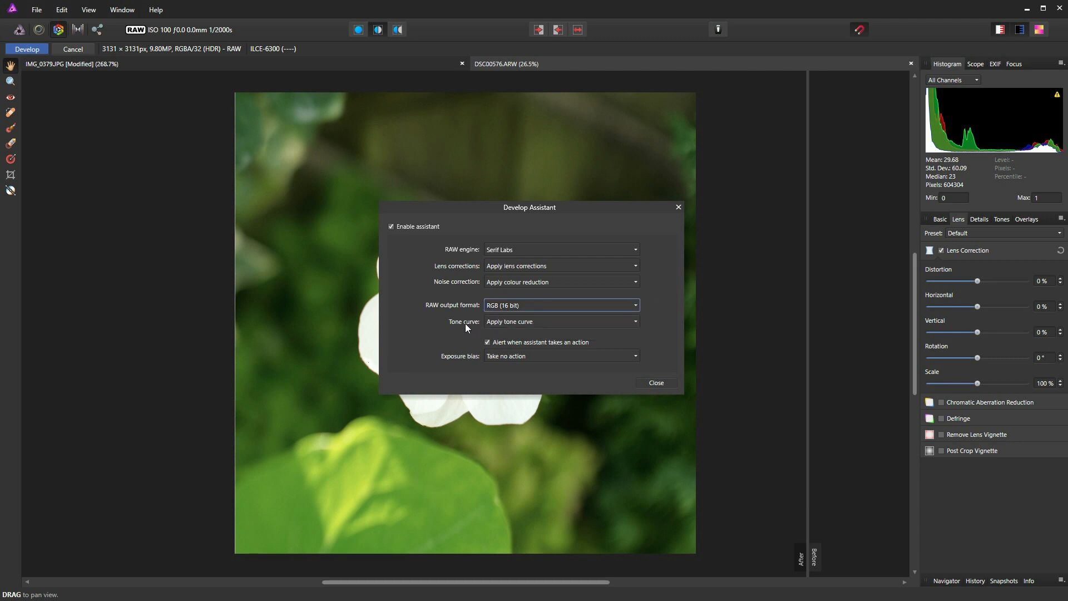
- Review the tone curve and exposure bias options, keep Apply tone curve and Take no action, and close the Develop Assistant
click(636, 323)
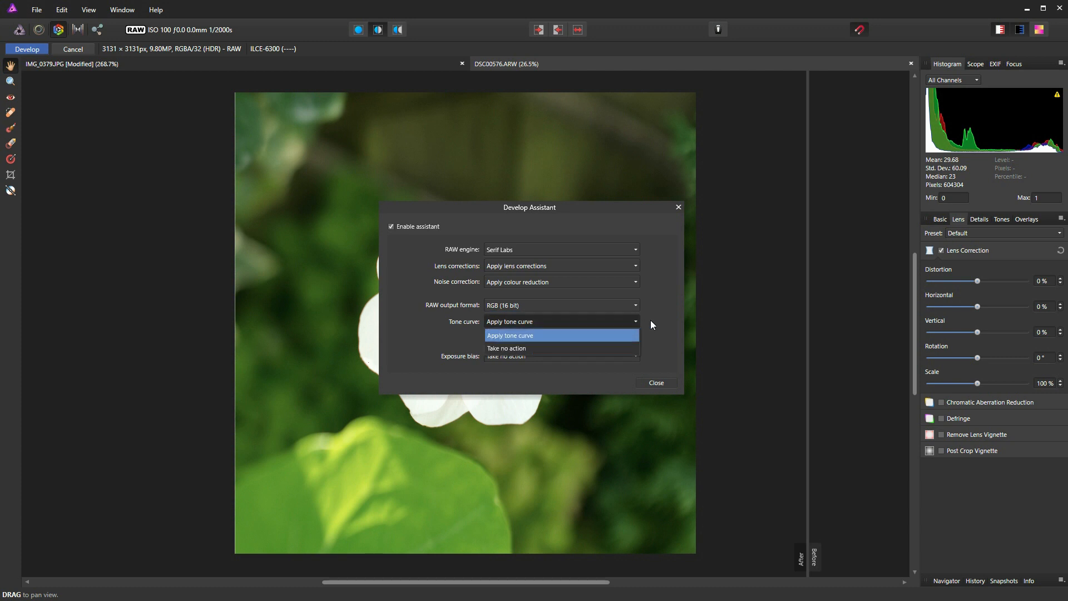
click(653, 319)
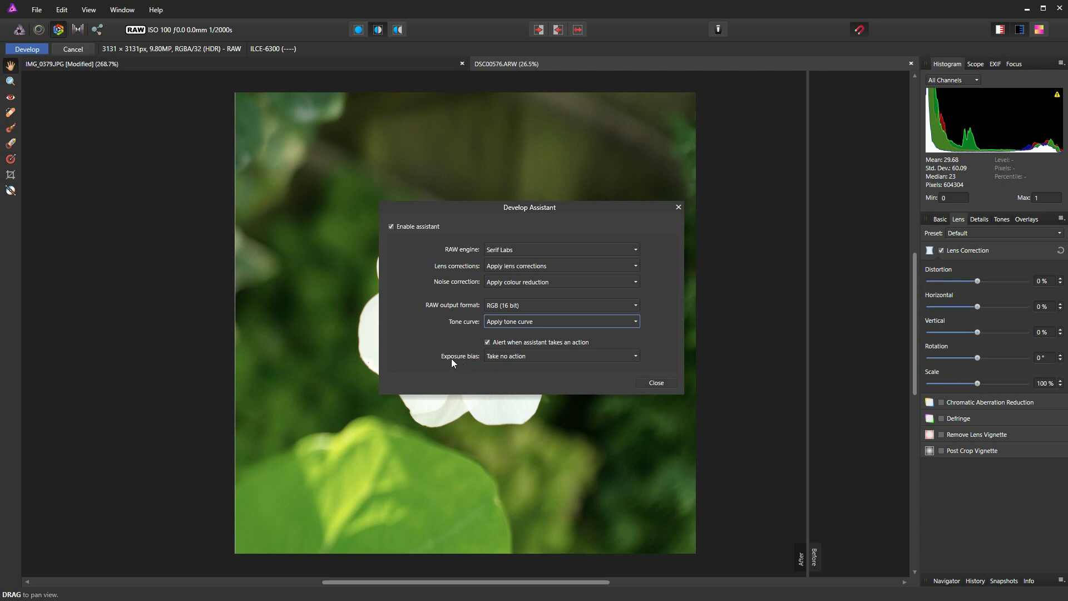
click(635, 356)
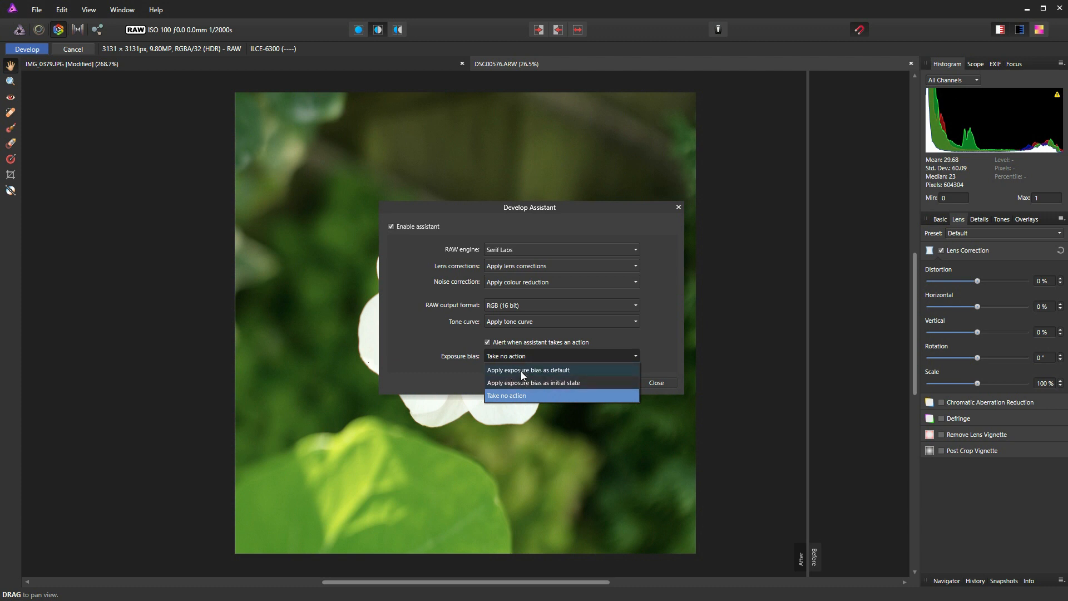
click(422, 339)
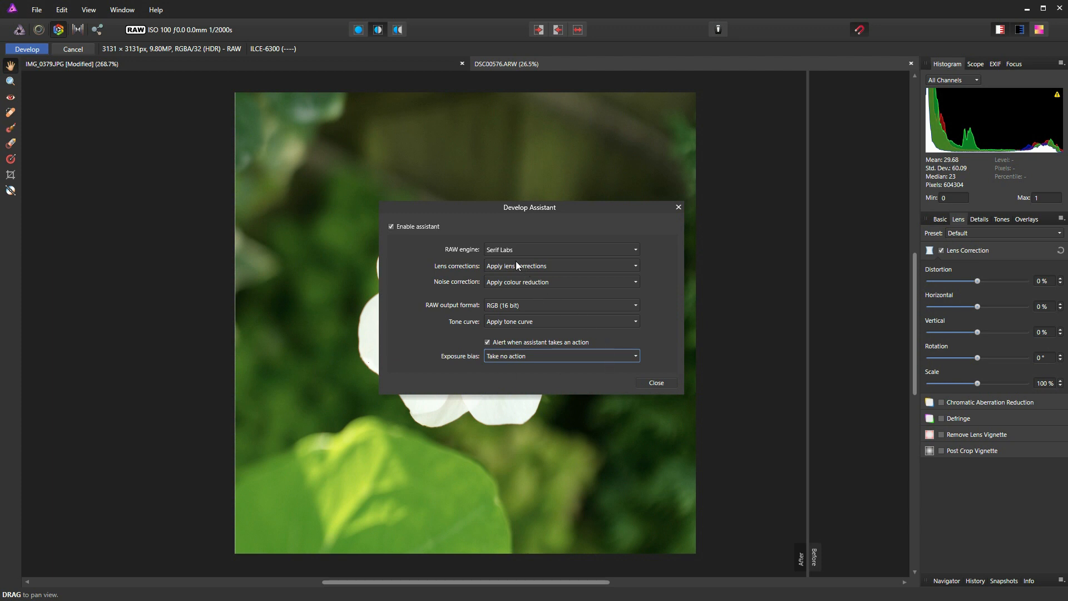
click(663, 382)
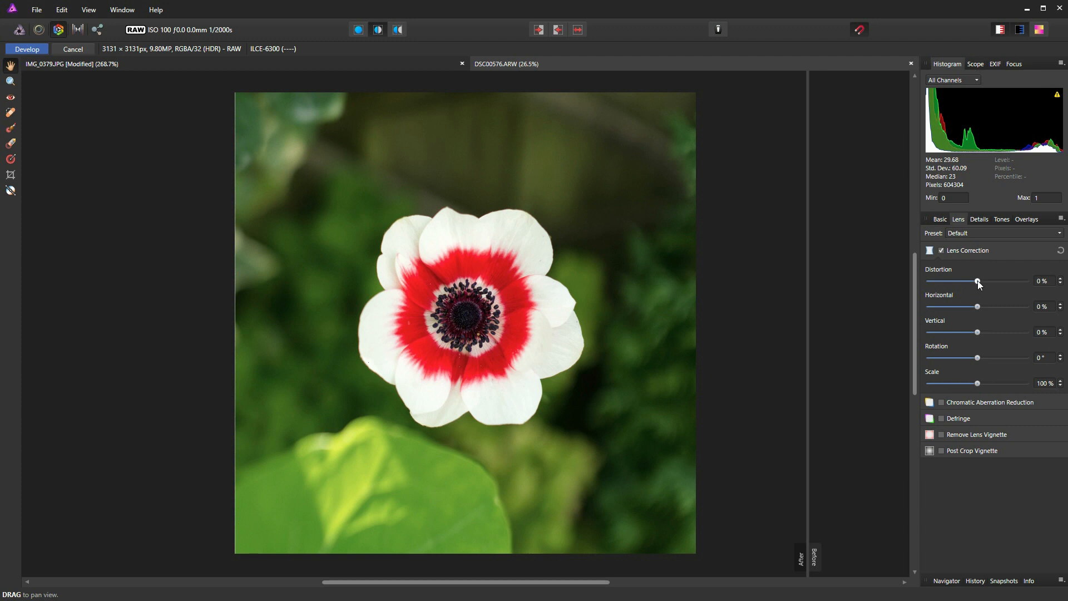
- Enable Chromatic Aberration Reduction and Defringe for the flower photo
mouse_move(978, 282)
mouse_down()
mouse_move(994, 281)
mouse_move(979, 281)
mouse_up()
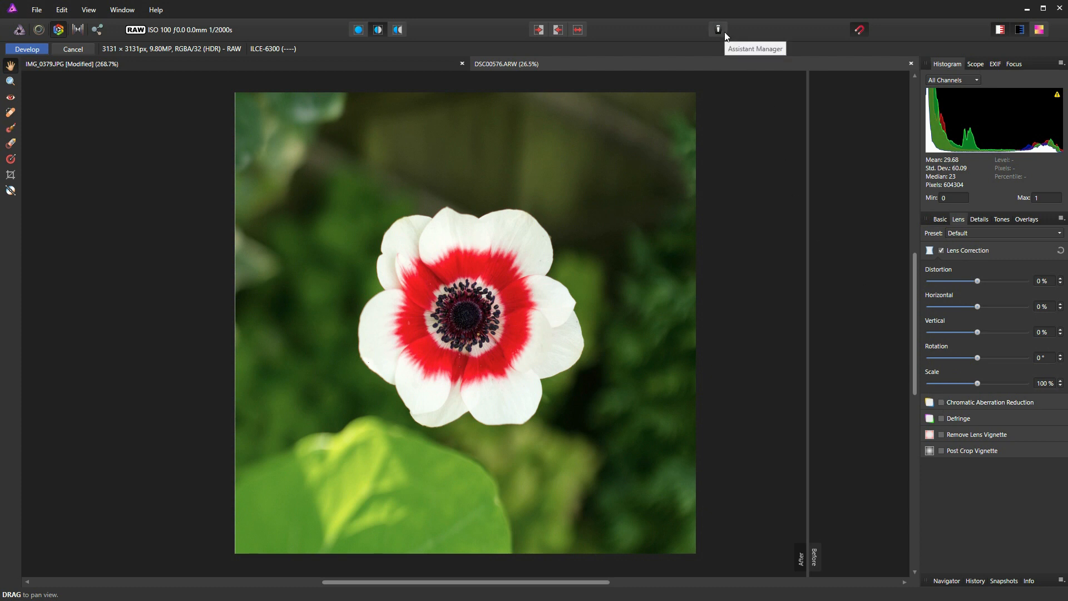
click(941, 403)
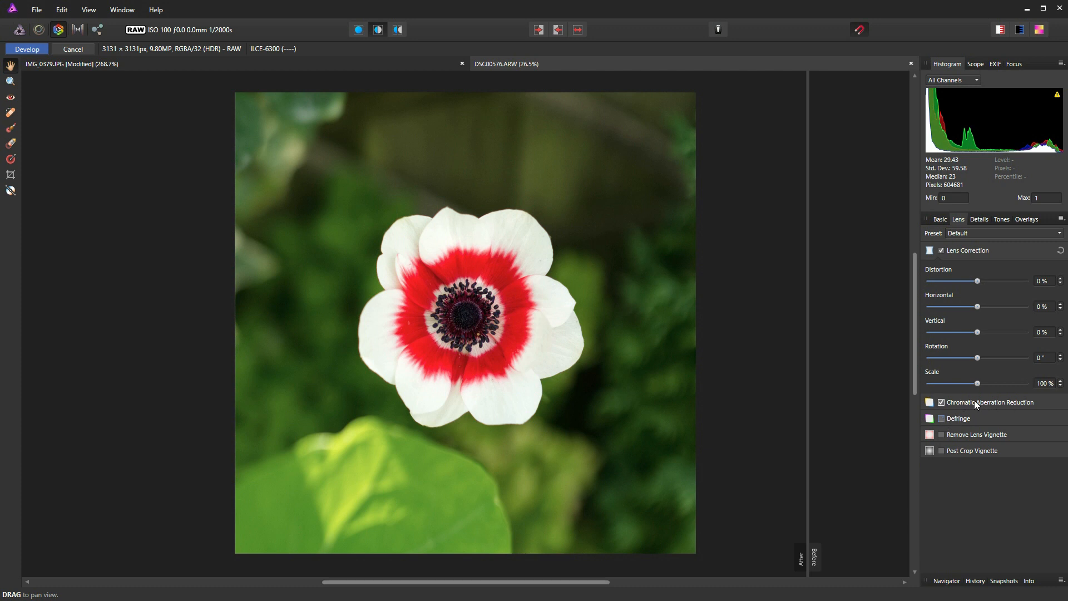
click(942, 419)
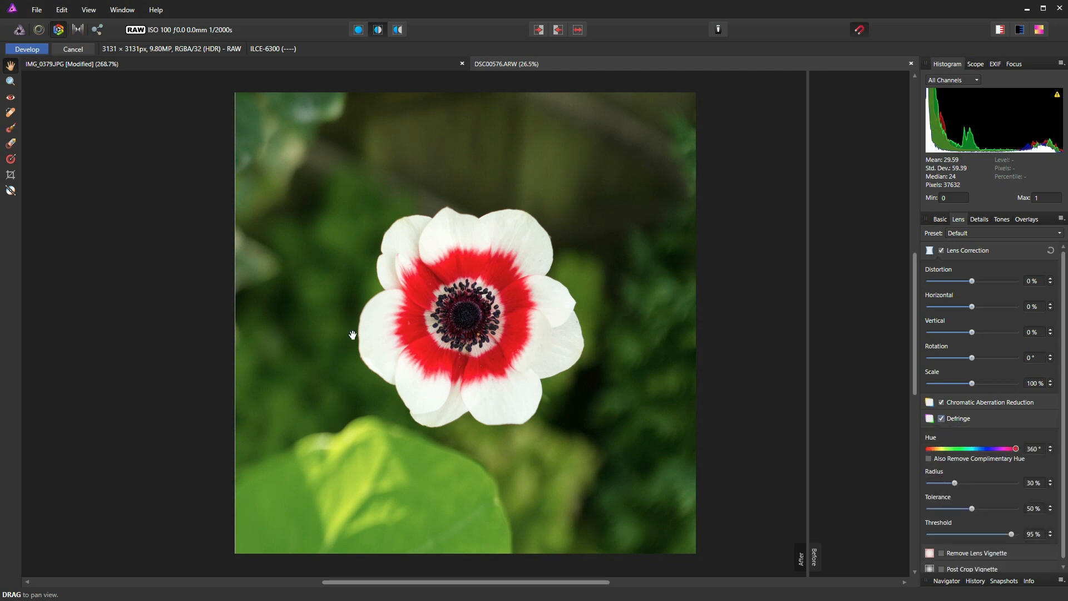
- Set the Defringe hue to 2.3° for the petal-edge fringing and also remove the complimentary hue
scroll(349, 334, up, 5)
scroll(347, 332, up, 1)
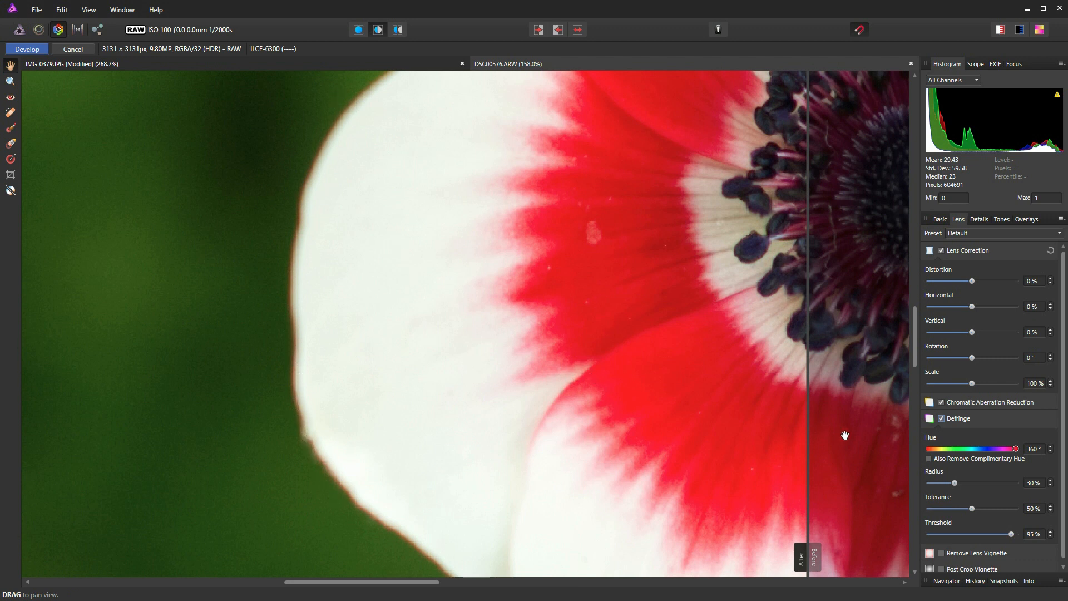
drag(1016, 450, 931, 473)
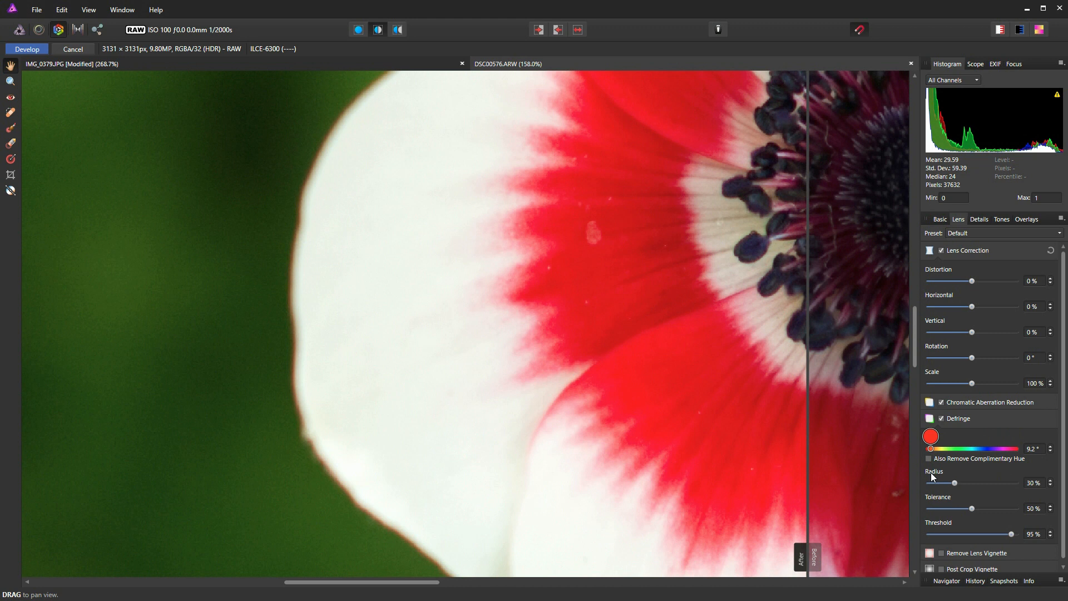
drag(931, 473, 928, 473)
drag(930, 474, 930, 474)
click(929, 460)
- Set the Defringe radius to 55 %, tolerance to 100 % and threshold to 3 %
drag(957, 483, 975, 485)
mouse_move(976, 486)
mouse_down()
mouse_move(966, 483)
mouse_move(994, 483)
mouse_up()
drag(1016, 508, 893, 507)
drag(929, 508, 984, 508)
drag(995, 535, 924, 545)
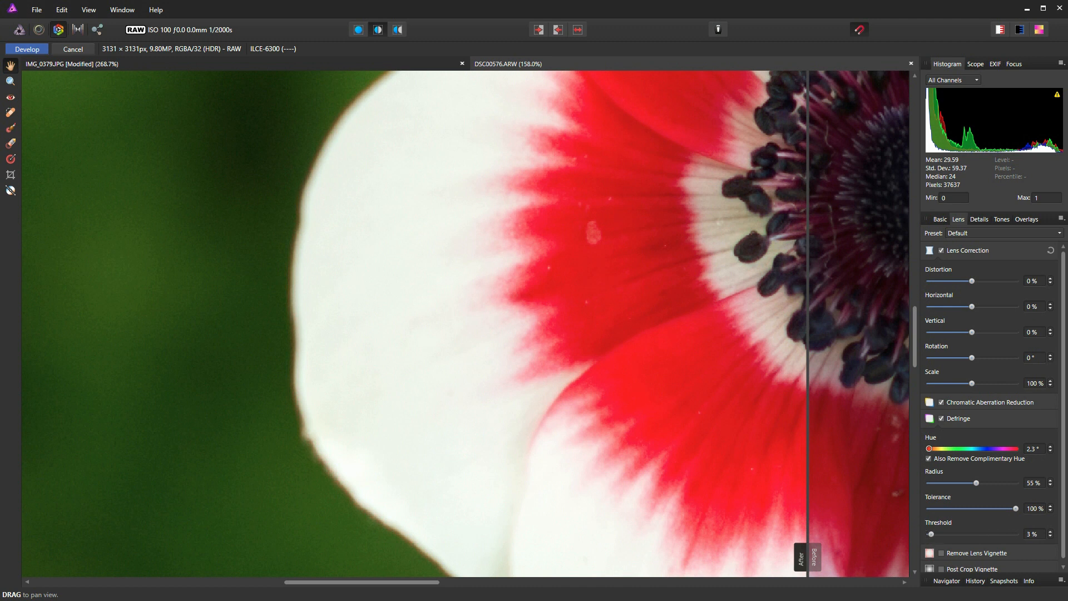
- Compare the defringed petals with the original in split view by moving the divider, and return to single view
click(362, 31)
click(378, 30)
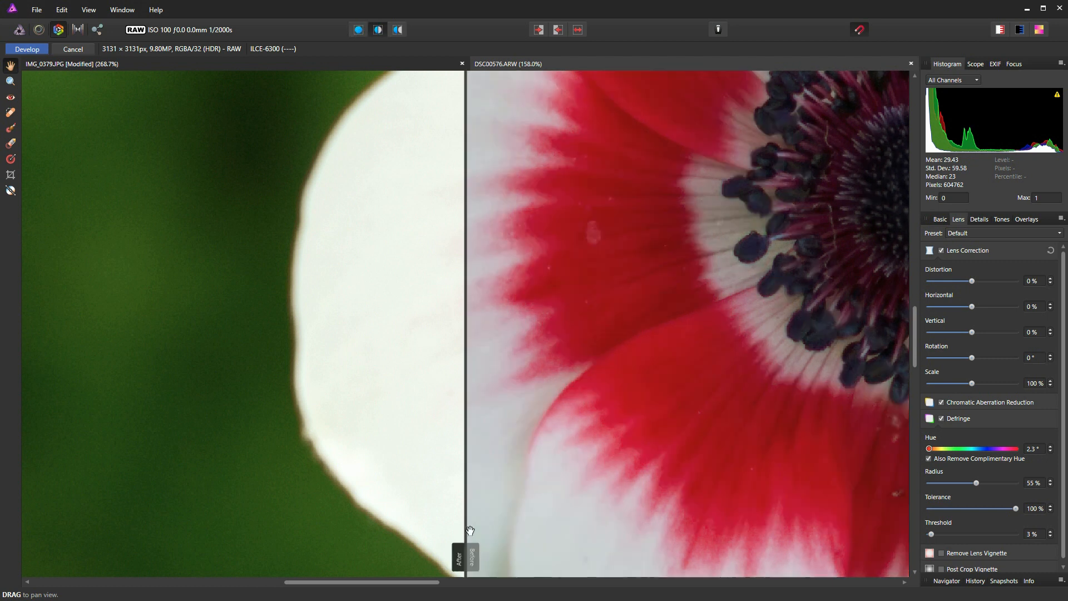
drag(467, 548, 756, 542)
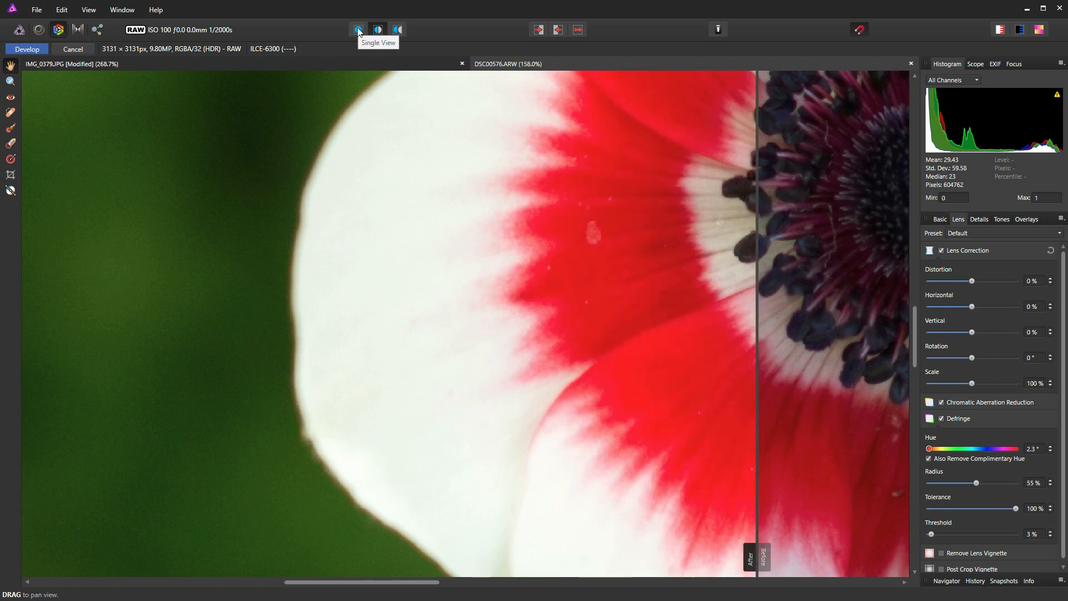
click(359, 30)
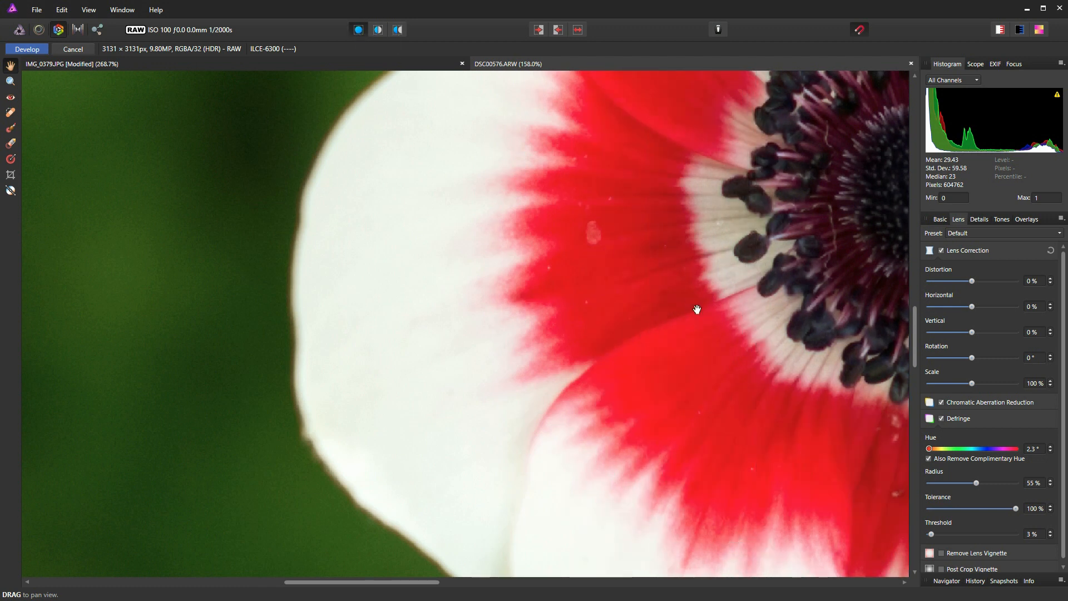
- Enable Remove Lens Vignette, try its intensity up to 200 %, reset it, and settle on 15 %
key(ctrl+0)
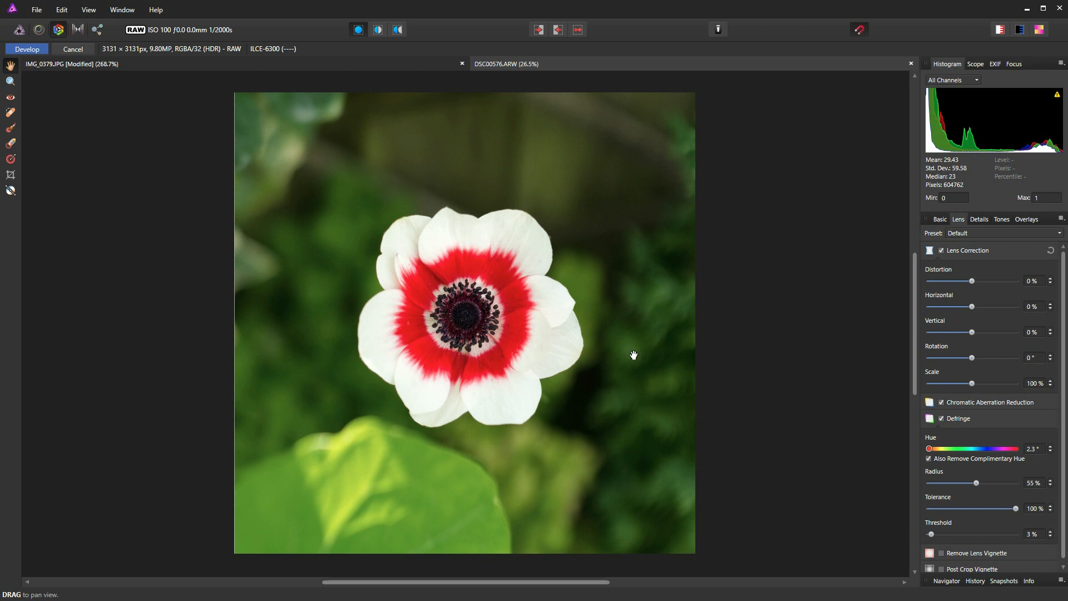
scroll(964, 424, down, 1)
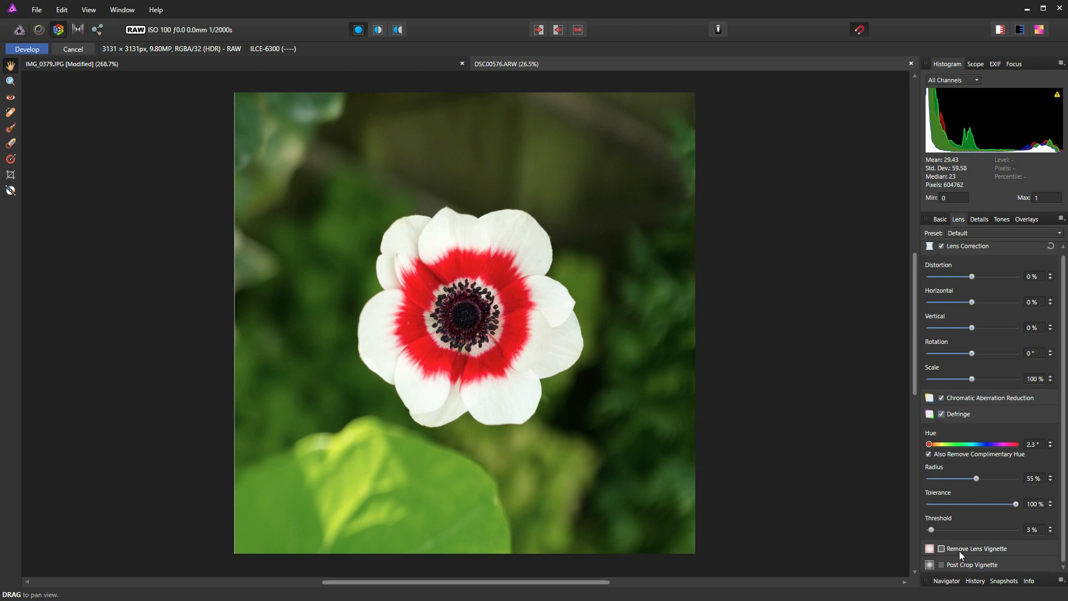
click(942, 548)
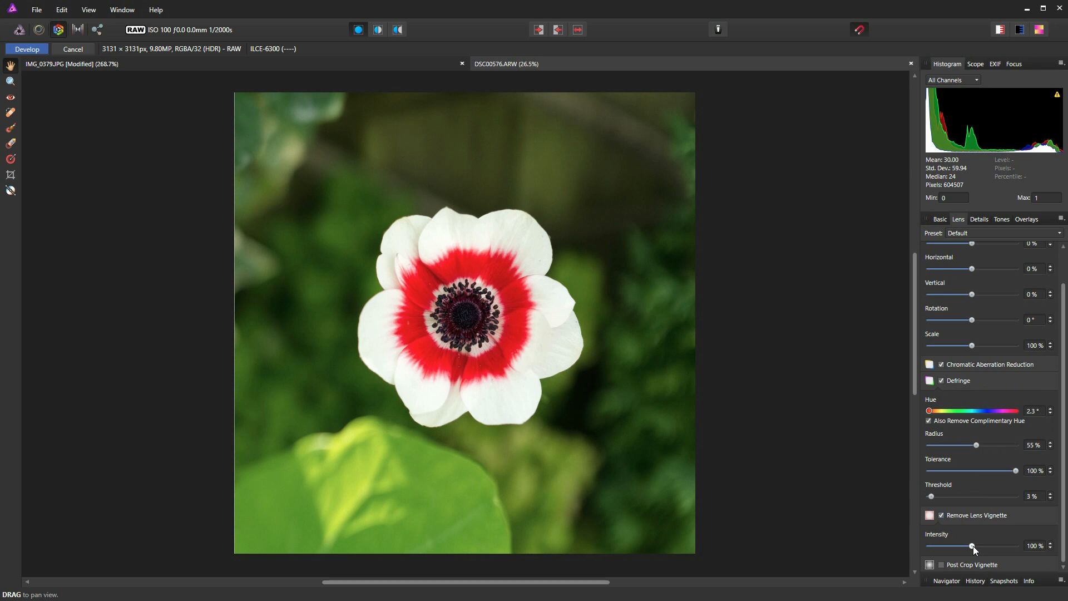
drag(973, 546, 1028, 548)
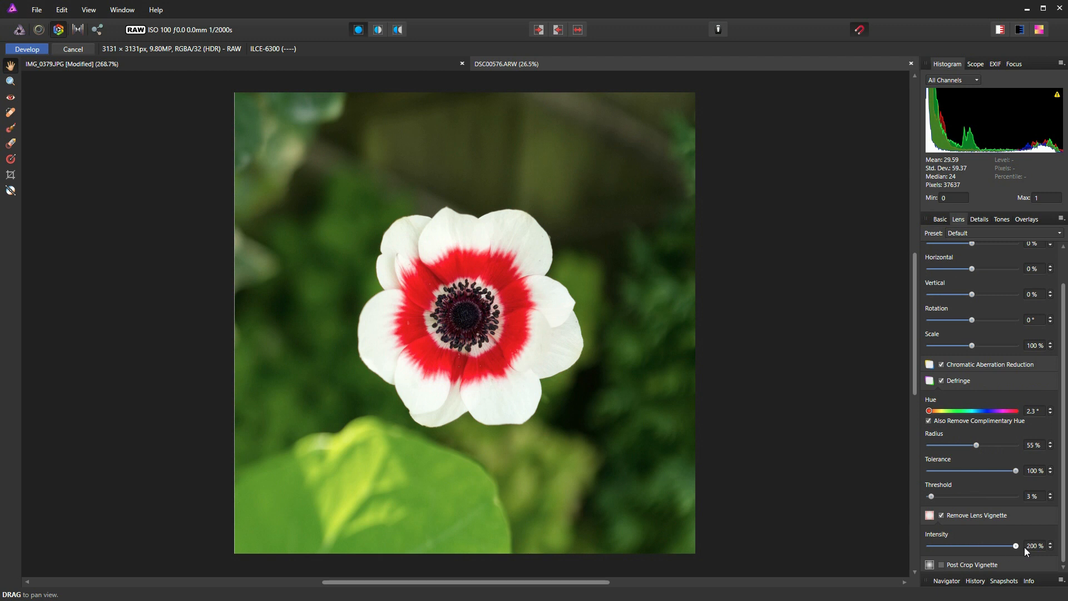
mouse_move(914, 557)
mouse_down()
mouse_move(936, 548)
mouse_move(908, 544)
mouse_up()
drag(929, 546, 1043, 549)
double_click(1016, 545)
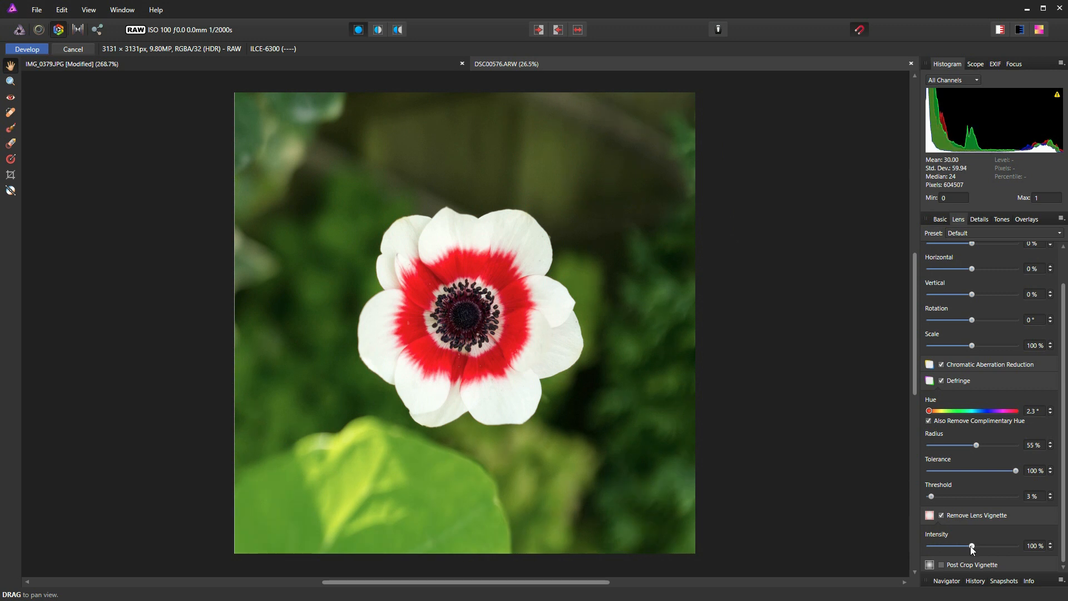
drag(972, 547, 935, 547)
- Try a Post Crop Vignette with intensity -61 %, scale 148 % and hardness 78 %, and switch it off again
click(942, 565)
scroll(969, 534, down, 3)
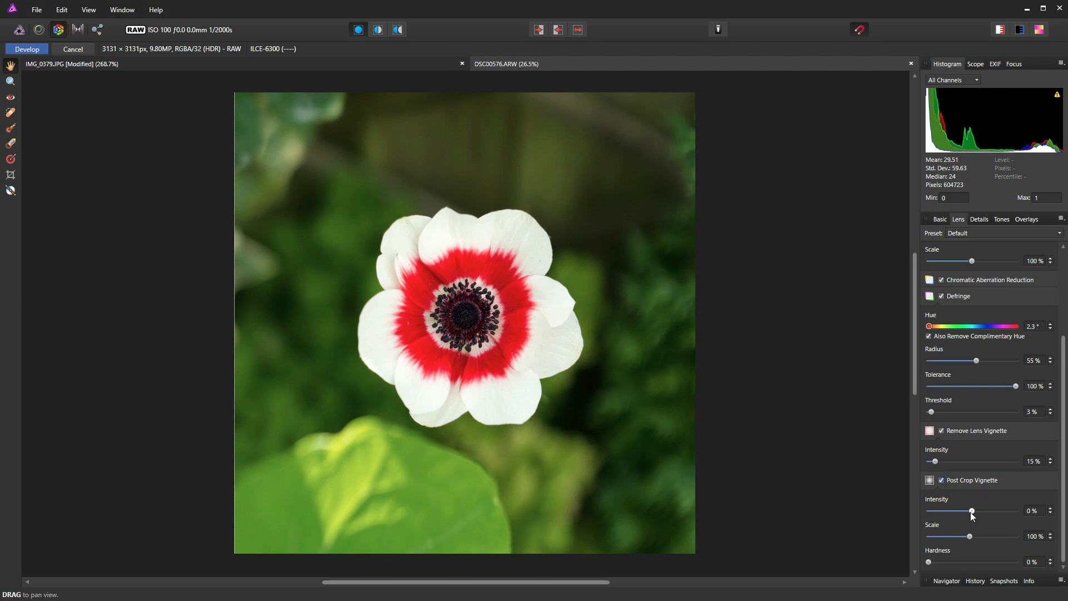
drag(972, 511, 947, 518)
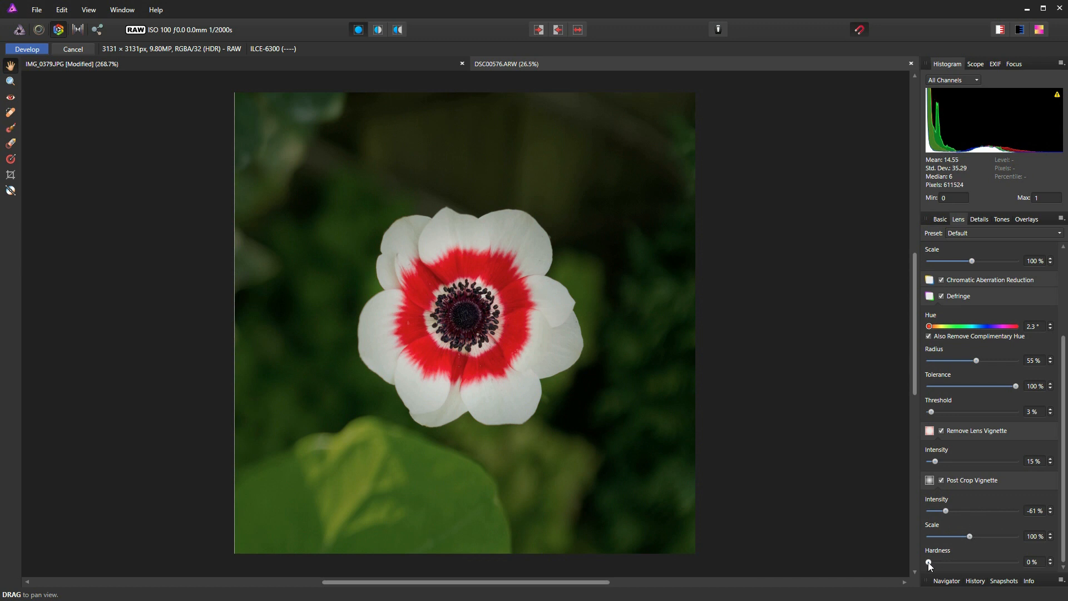
drag(928, 562, 1000, 561)
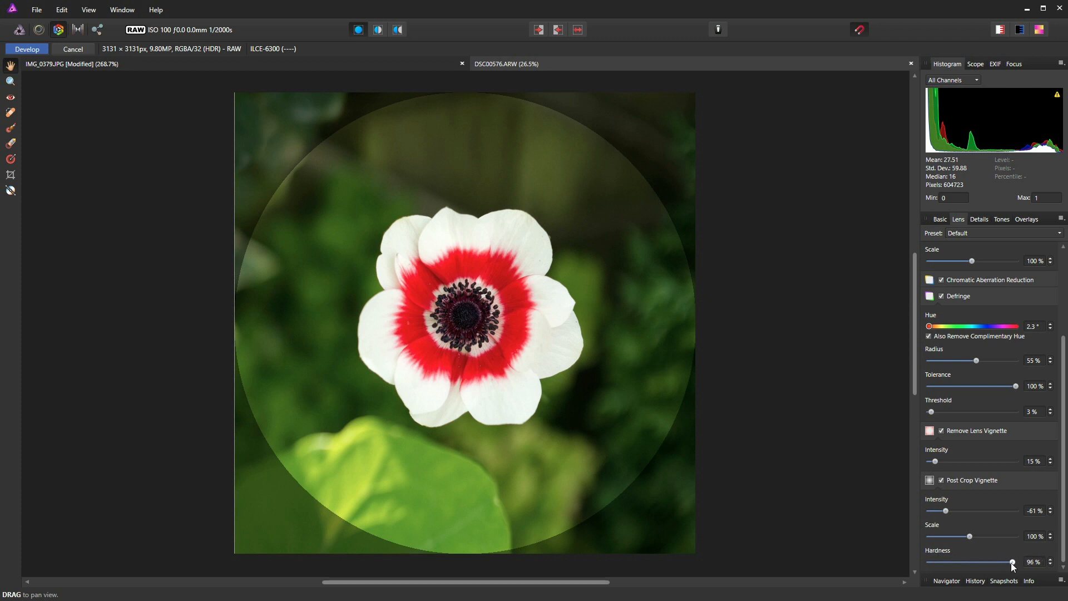
mouse_move(978, 539)
mouse_down()
mouse_move(940, 536)
mouse_move(996, 541)
mouse_up()
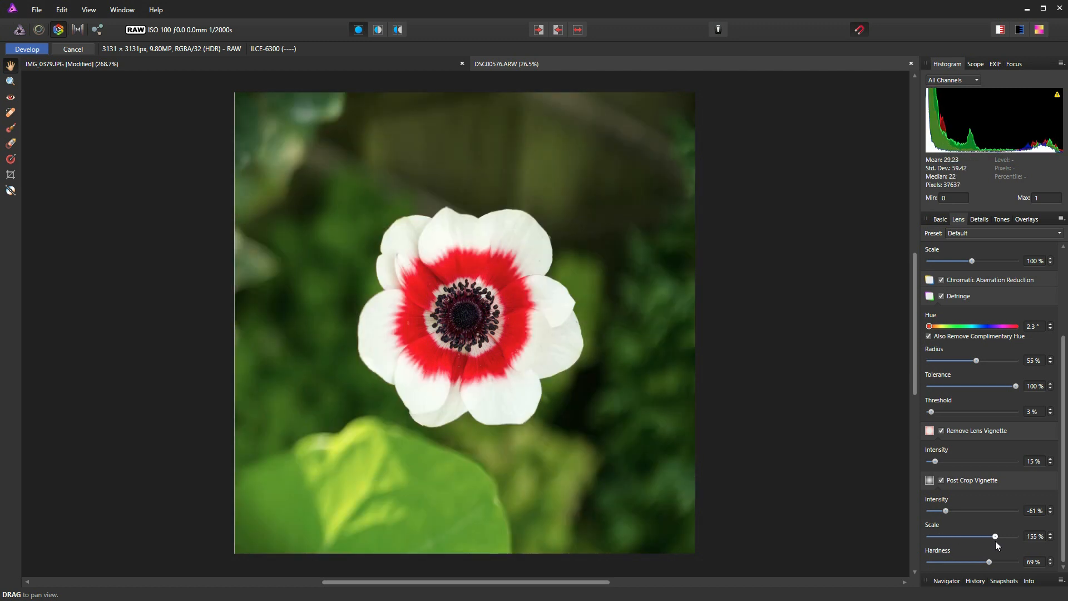
mouse_move(995, 541)
mouse_down()
mouse_move(989, 560)
mouse_move(1011, 564)
mouse_move(996, 562)
mouse_up()
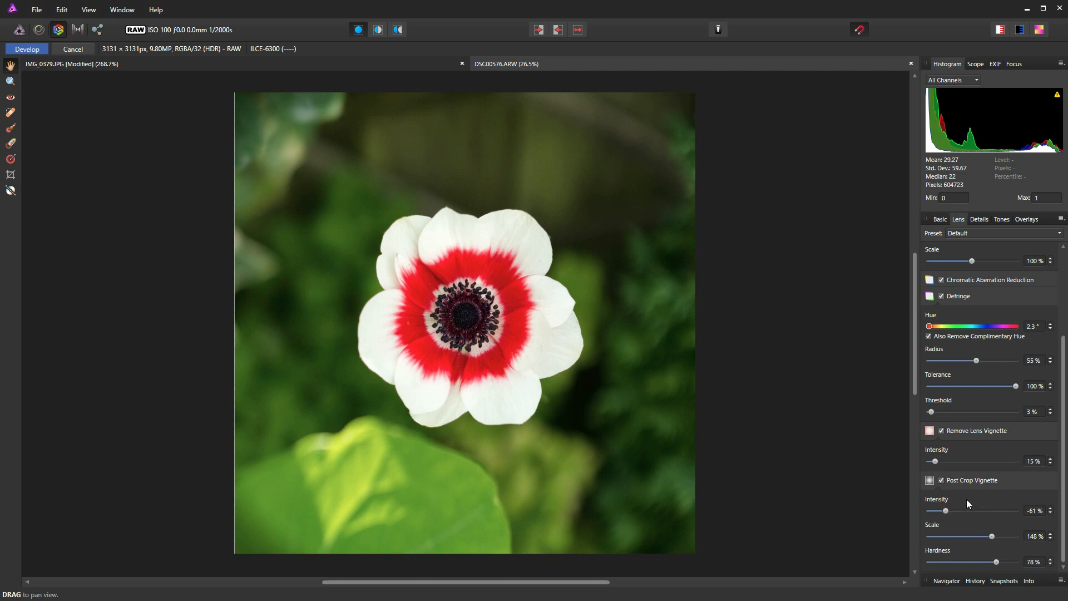
click(942, 480)
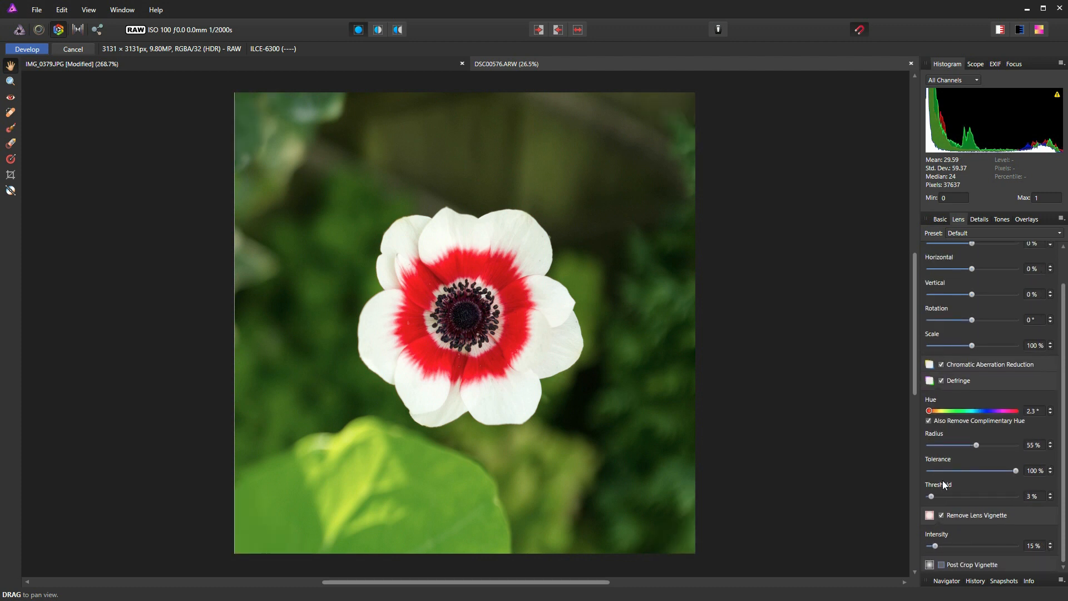
- Switch off Noise Reduction in the Details adjustments and inspect the dark background above the flower at close range
click(979, 219)
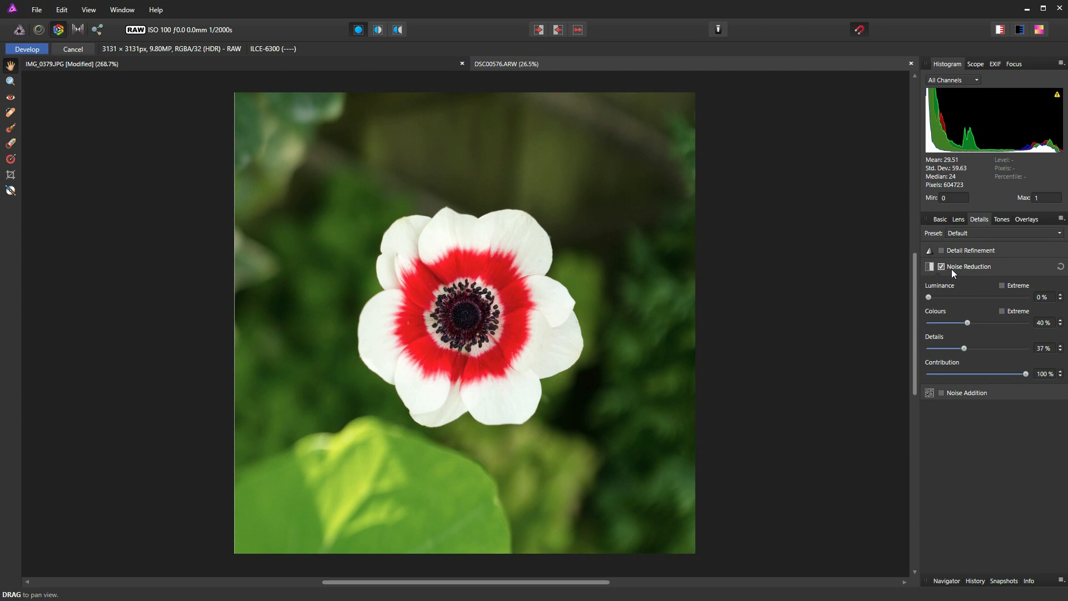
scroll(604, 176, up, 5)
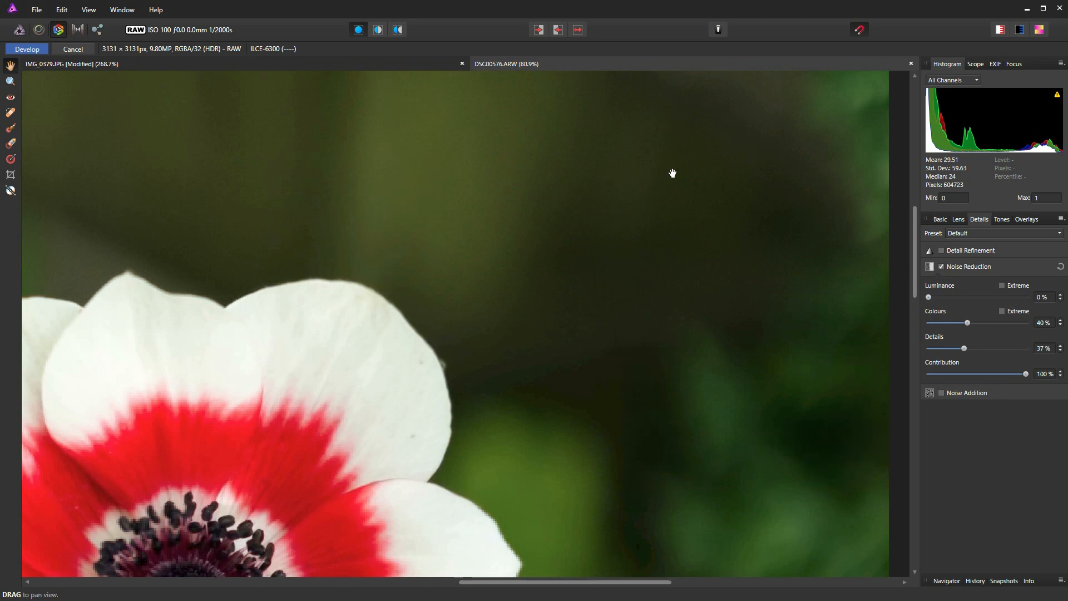
scroll(653, 242, up, 1)
drag(653, 241, 651, 298)
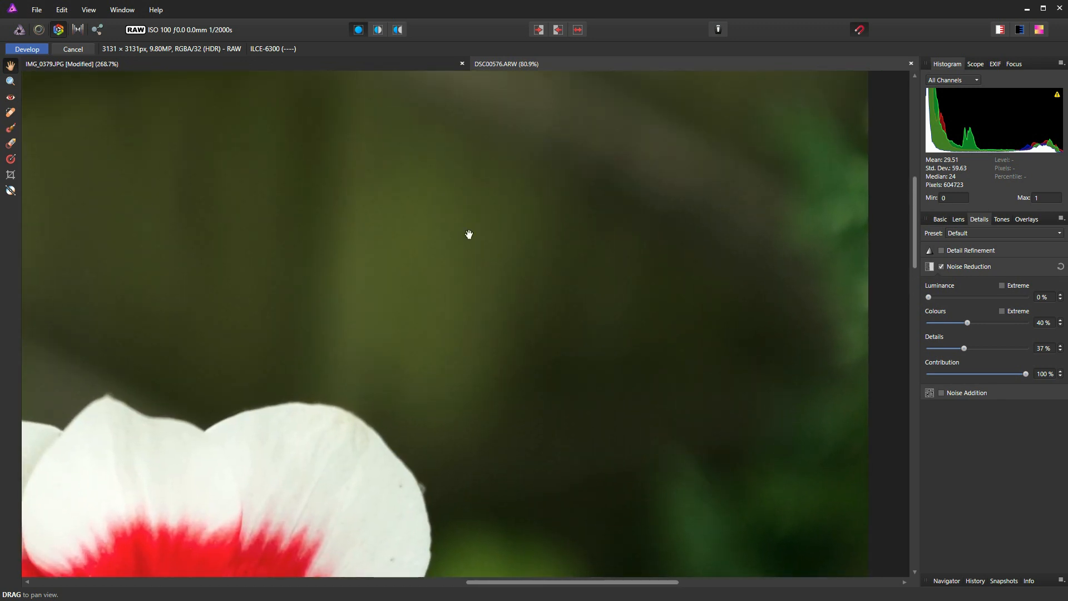
scroll(470, 235, up, 1)
click(942, 267)
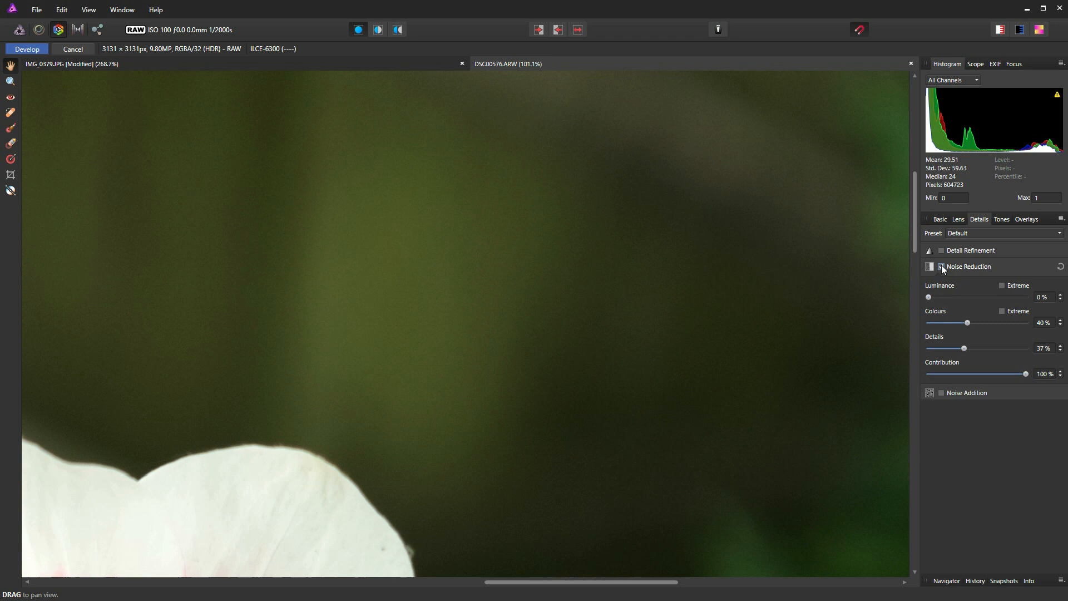
scroll(705, 370, up, 1)
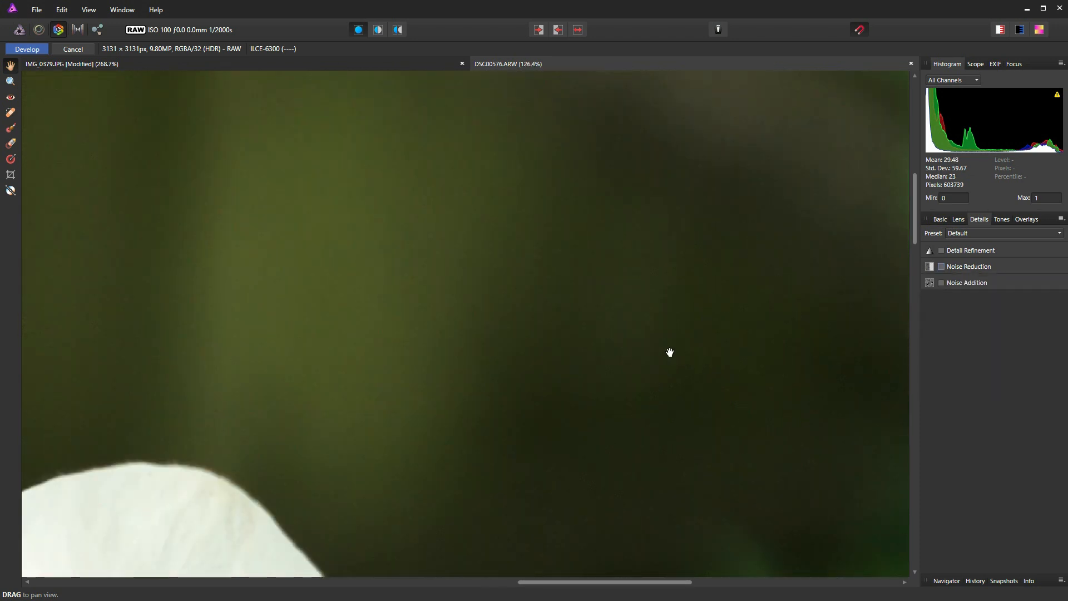
scroll(661, 349, up, 1)
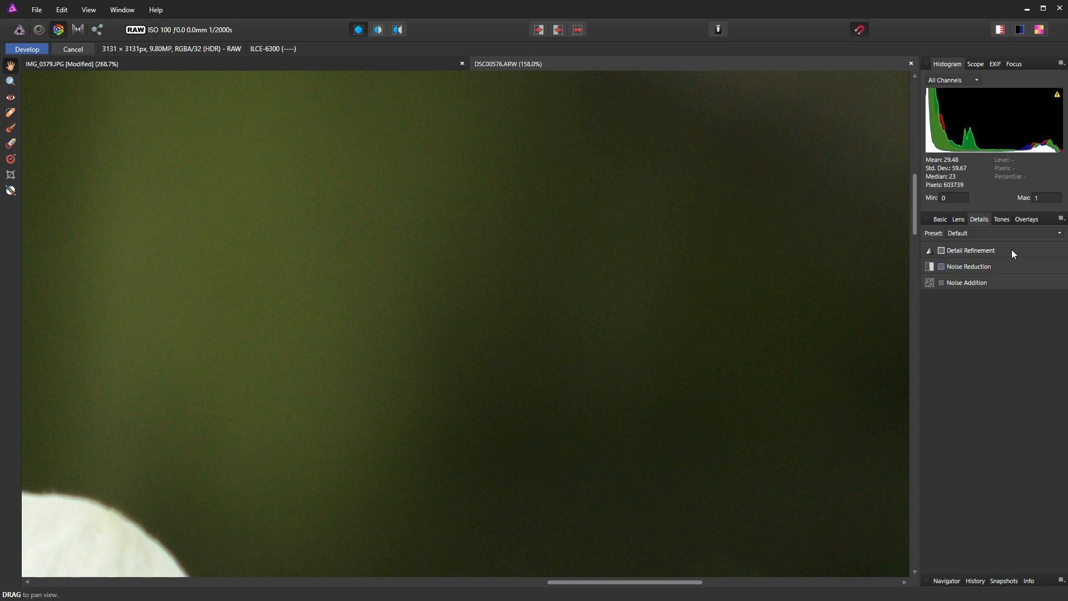
- Enable Noise Reduction, set its colours to 29 %, and try raising luminance before returning it to 0 %
click(941, 267)
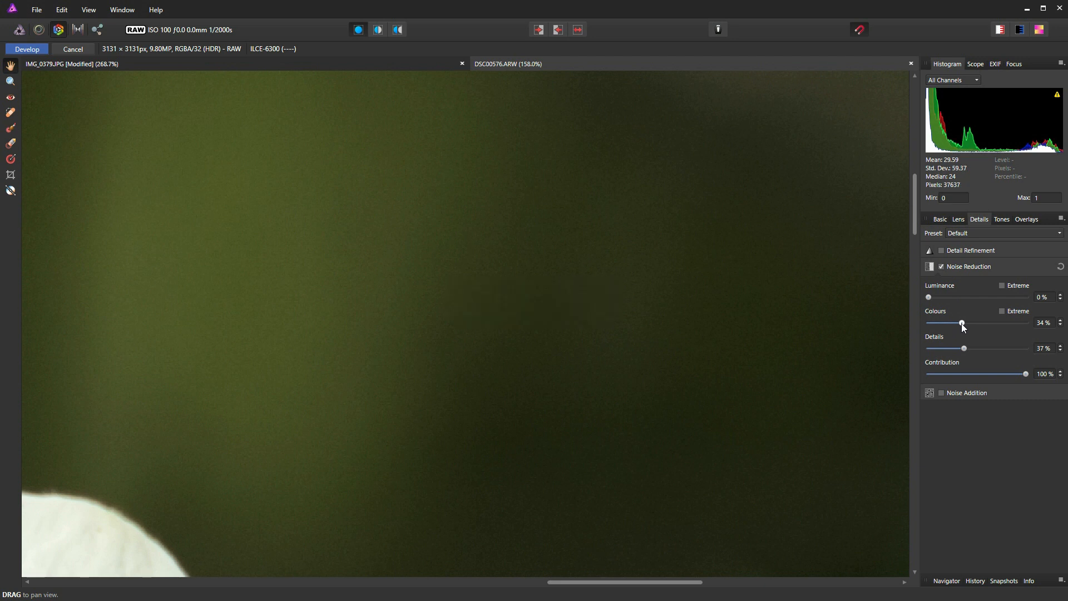
drag(962, 323, 950, 324)
drag(936, 297, 980, 297)
drag(942, 299, 925, 301)
key(ctrl+0)
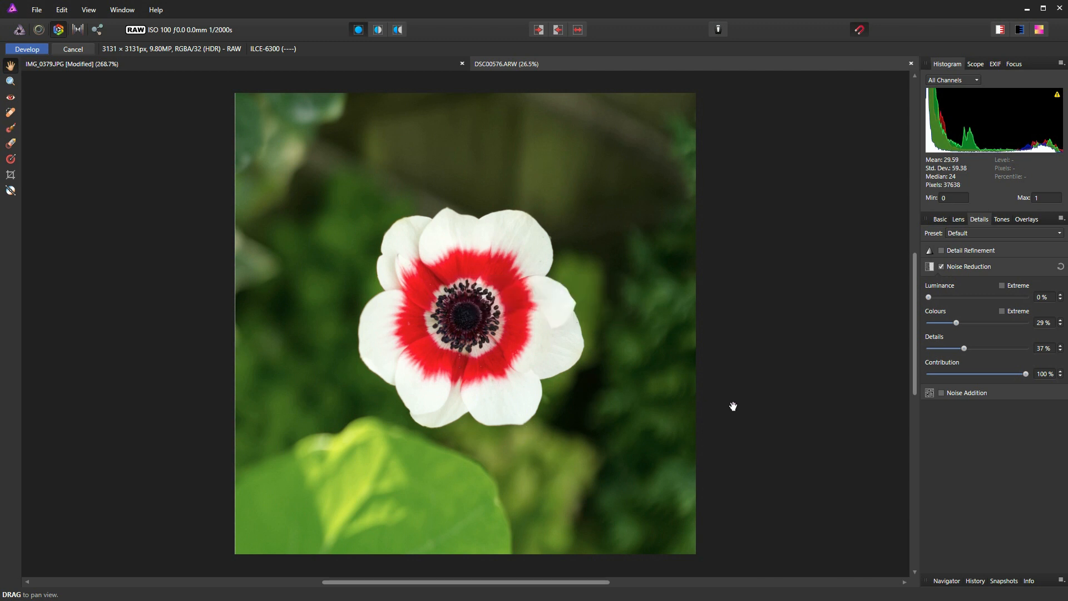
- Try Gaussian Noise Addition at 32 % and 3 % intensity, and switch it off again
click(941, 393)
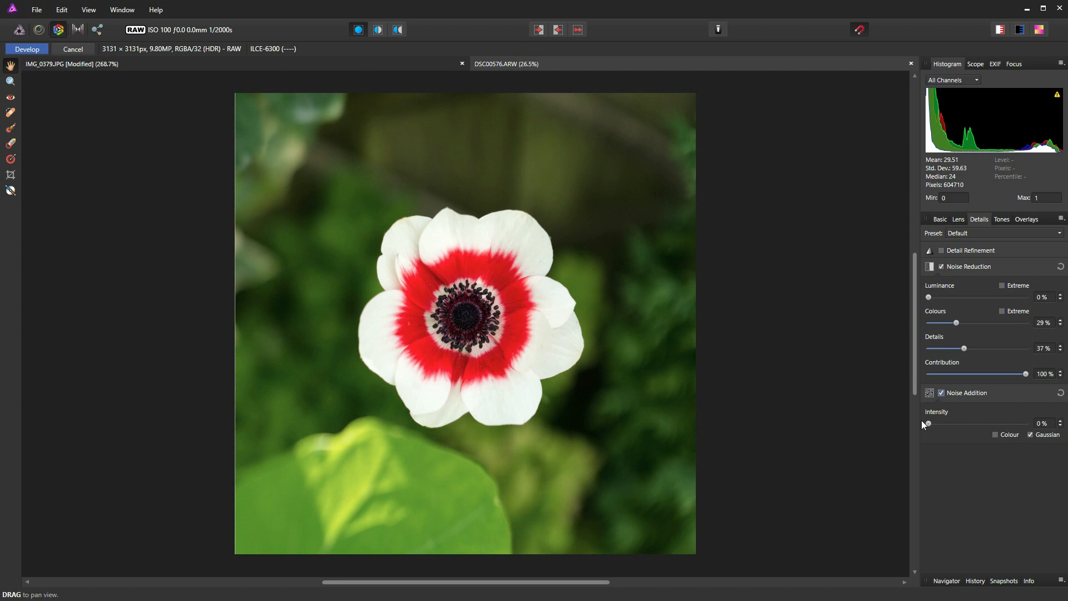
drag(929, 424, 958, 423)
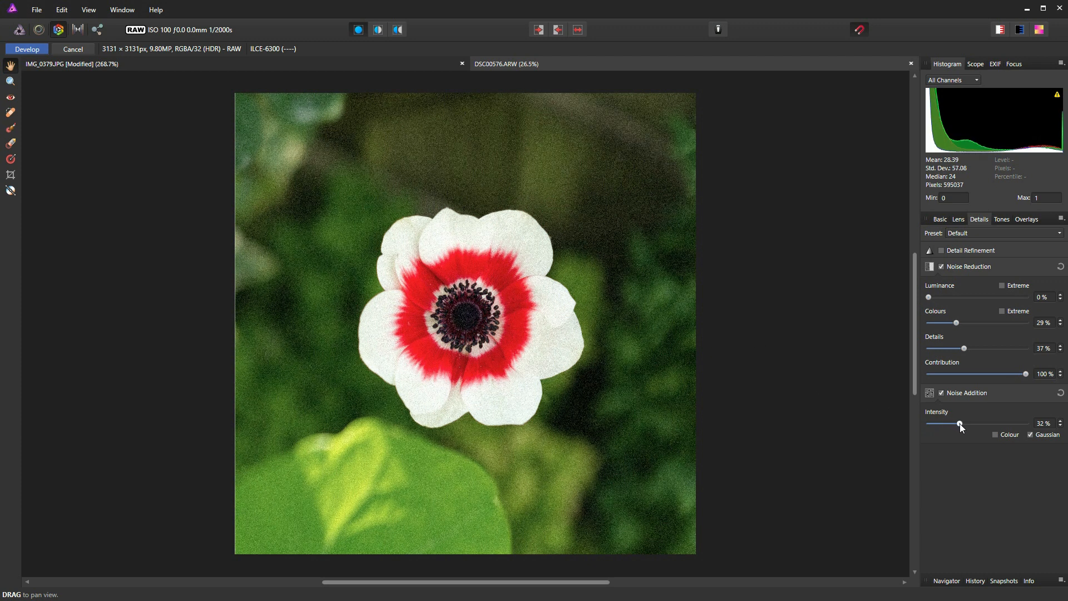
drag(951, 425, 933, 426)
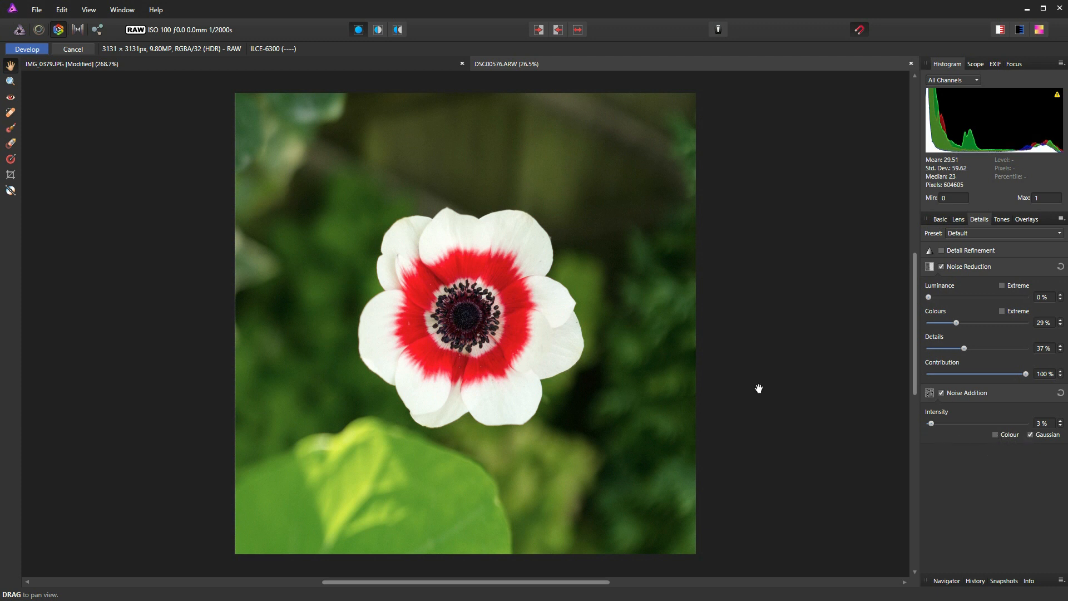
click(941, 393)
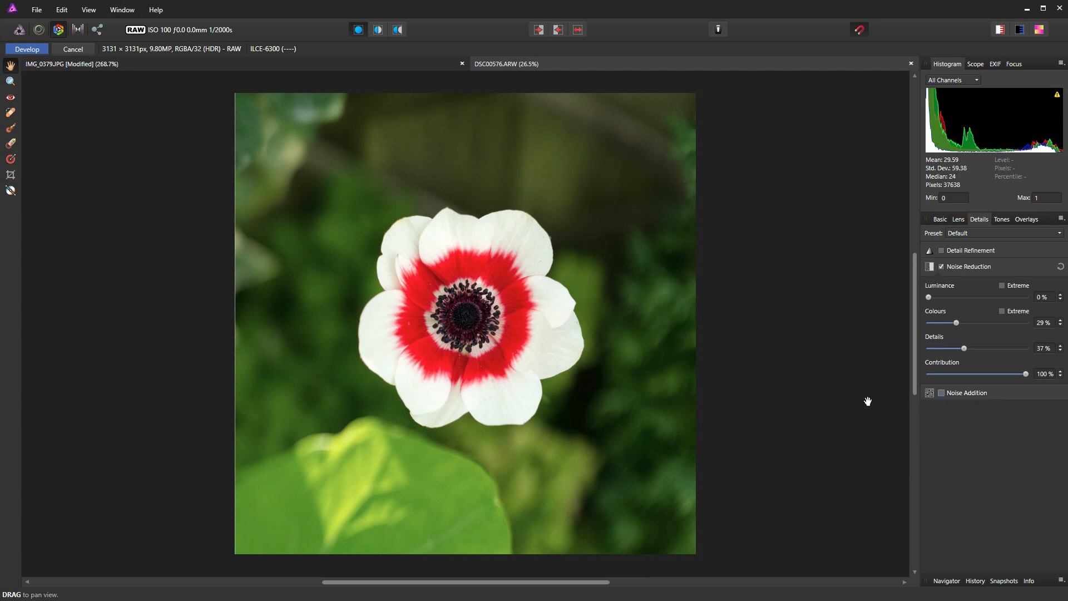
- Enable Detail Refinement and, viewing the flower's centre at close range, set radius to 15 % and amount to 100 %
click(942, 251)
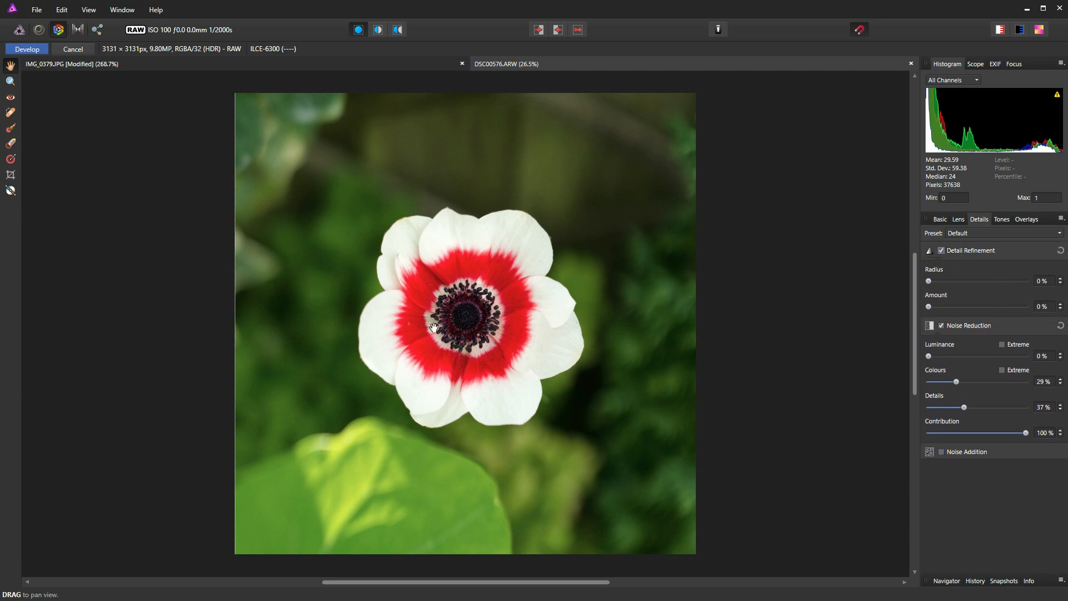
scroll(433, 327, up, 8)
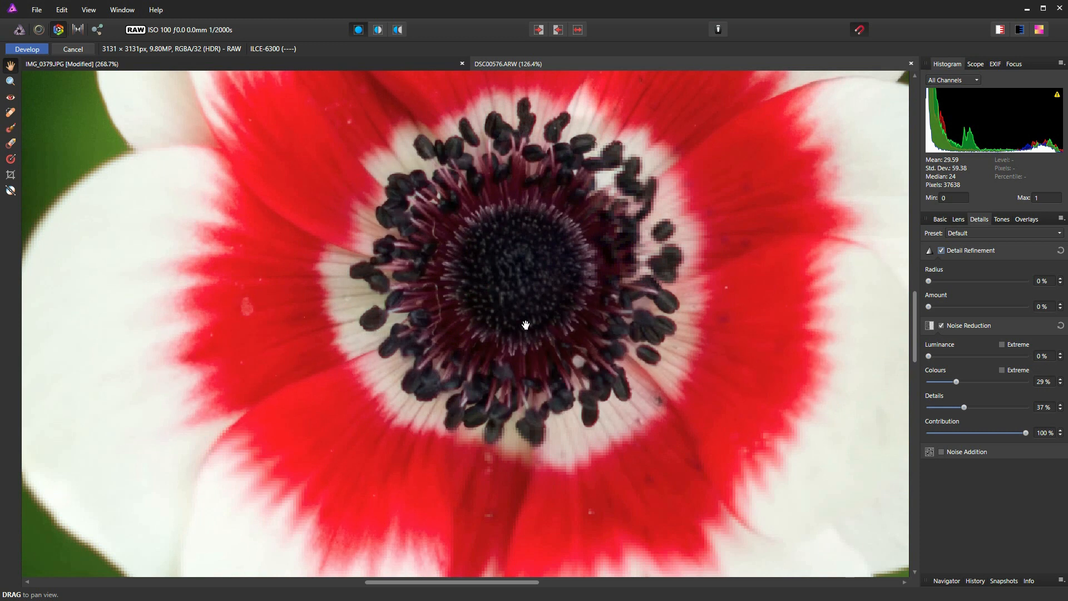
scroll(523, 321, up, 1)
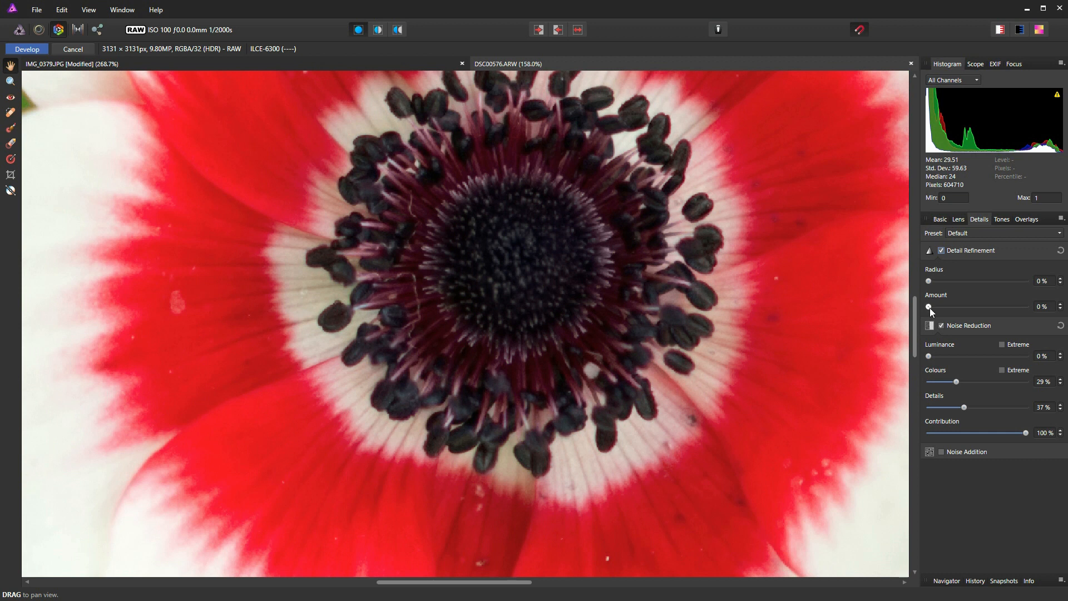
drag(930, 280, 953, 281)
drag(948, 286, 949, 286)
drag(932, 309, 1063, 308)
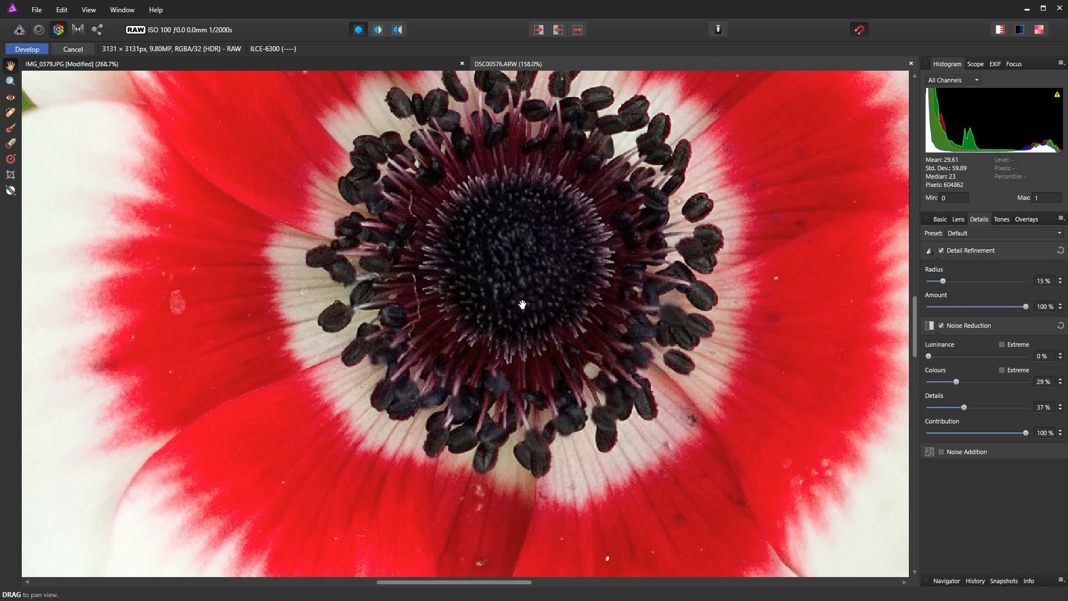
- Compare the whole flower with Detail Refinement off and on, and examine the sharpened petals and stamens at close range
key(ctrl+0)
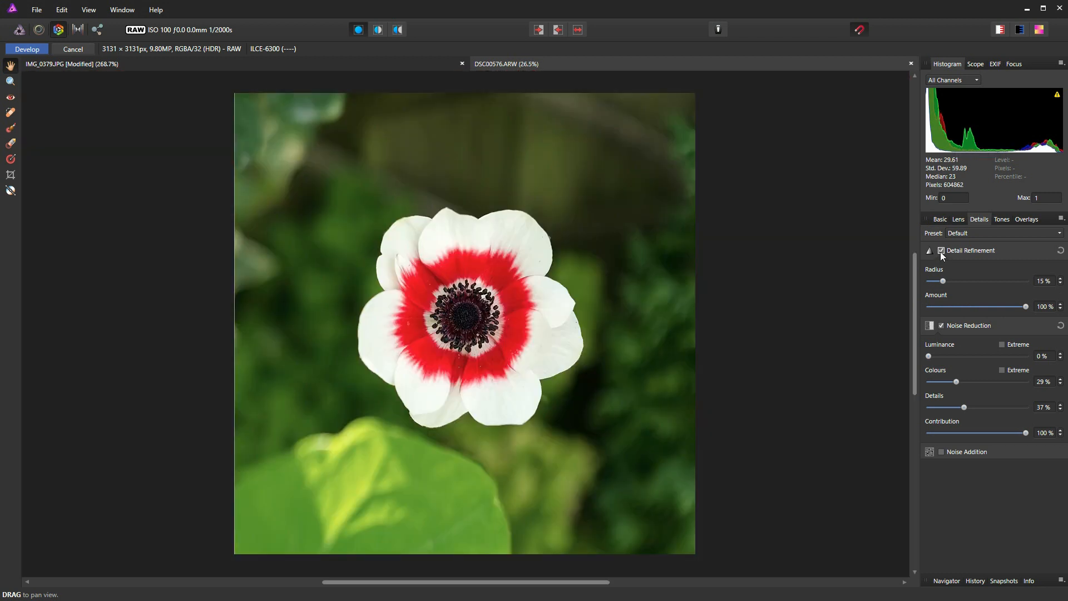
click(941, 251)
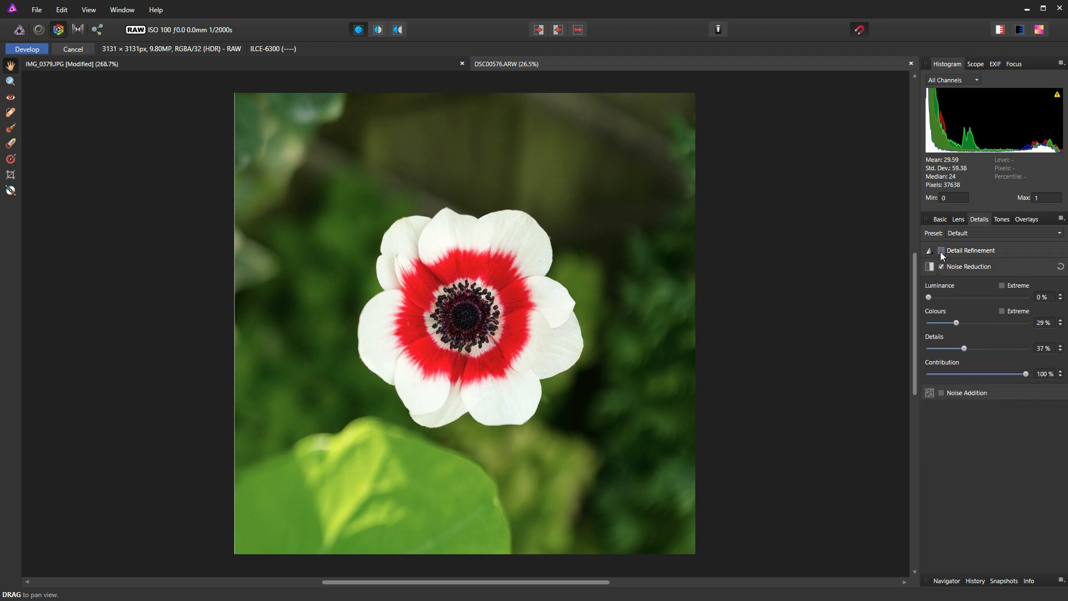
click(941, 251)
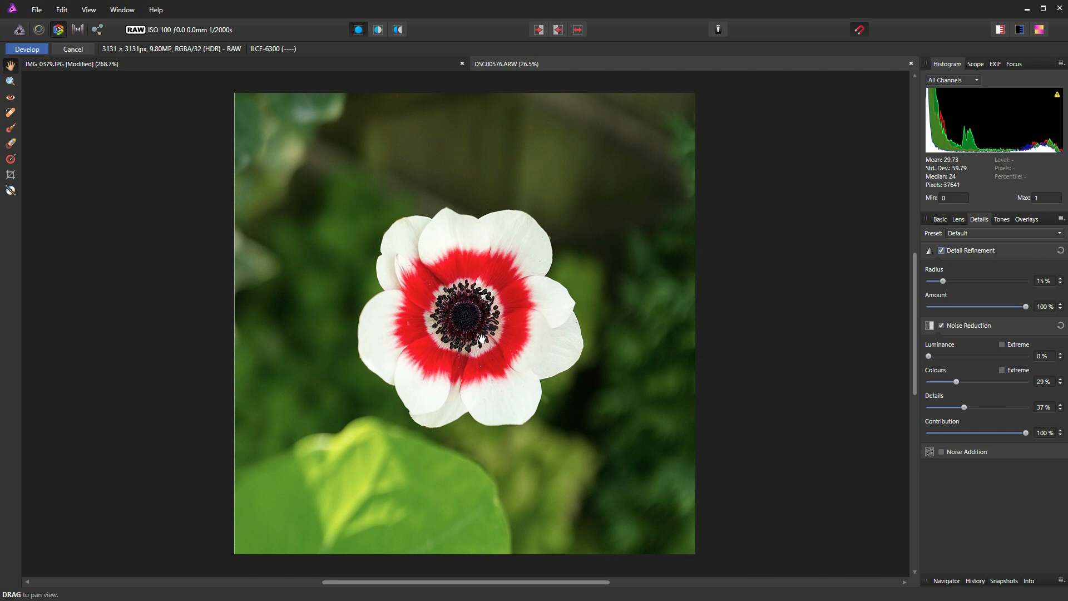
scroll(468, 336, up, 3)
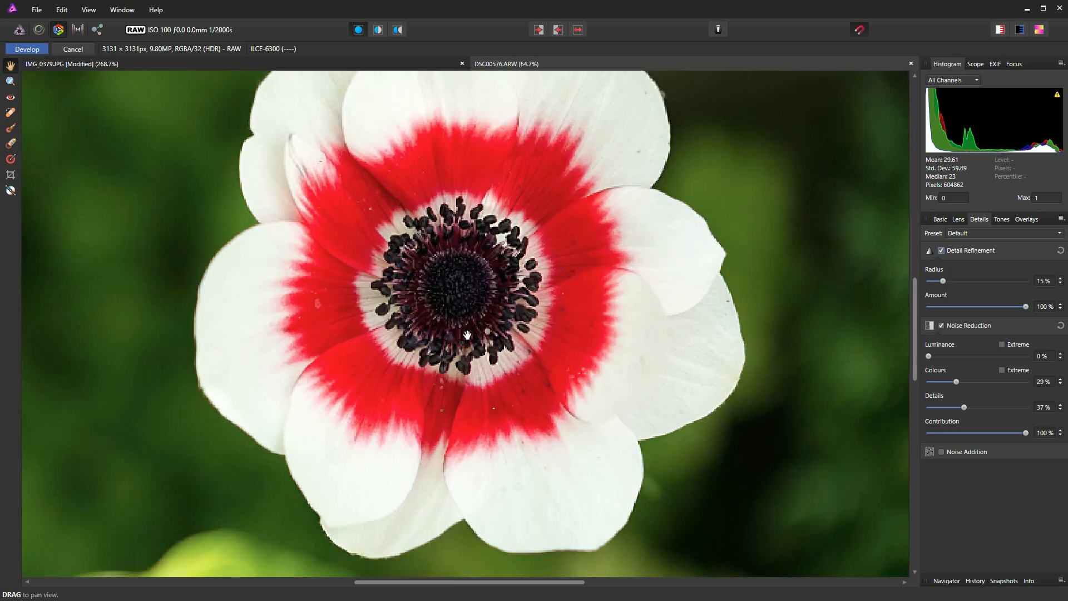
scroll(467, 336, up, 2)
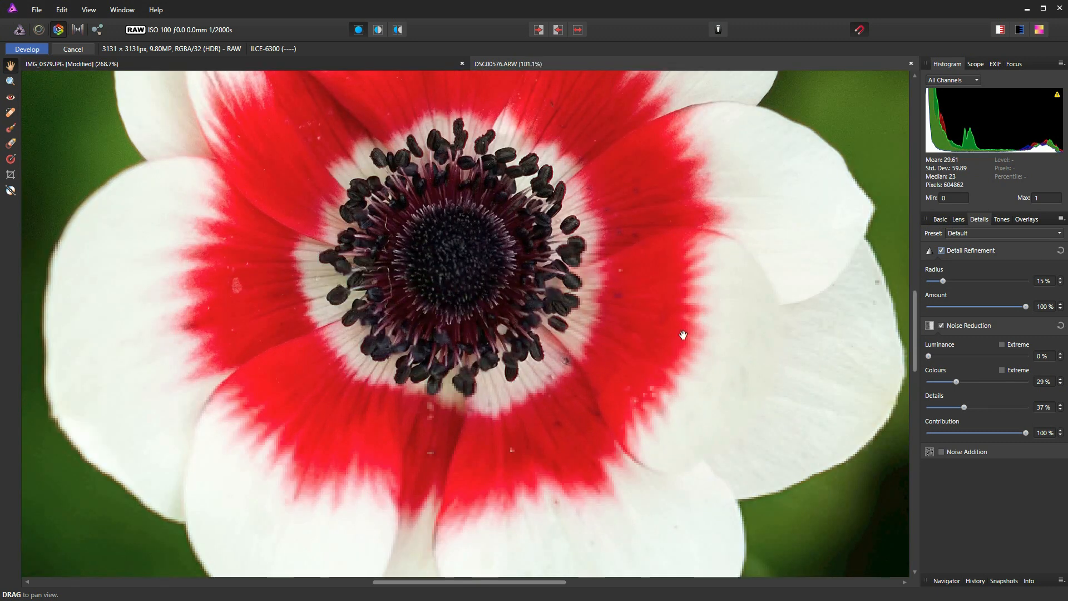
- Reduce the Detail Refinement amount to 27 % and compare the flower's centre with the refinement off and on
drag(1025, 307, 955, 310)
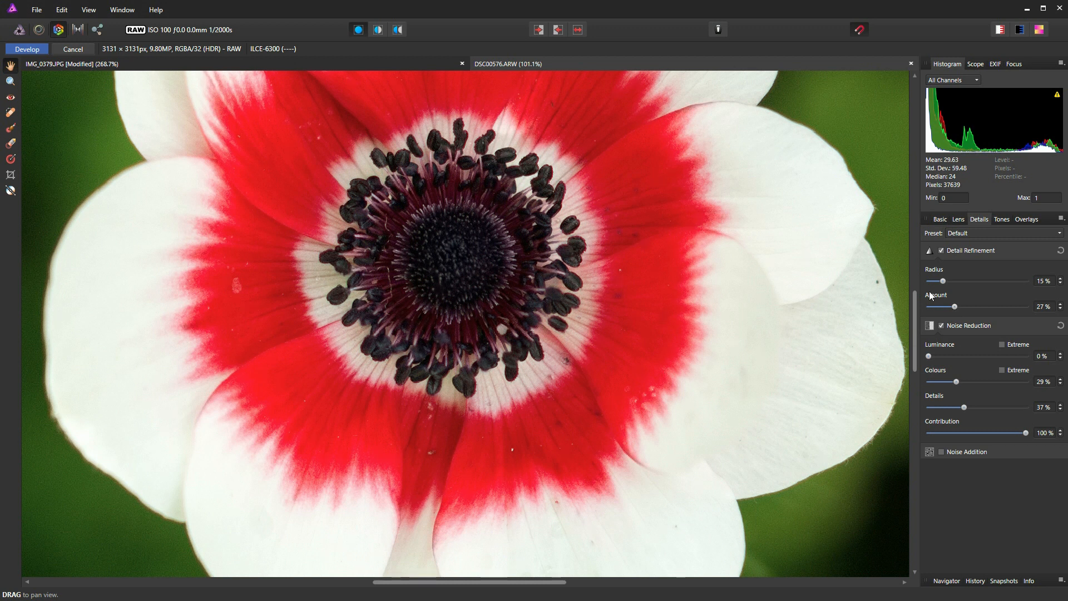
click(942, 251)
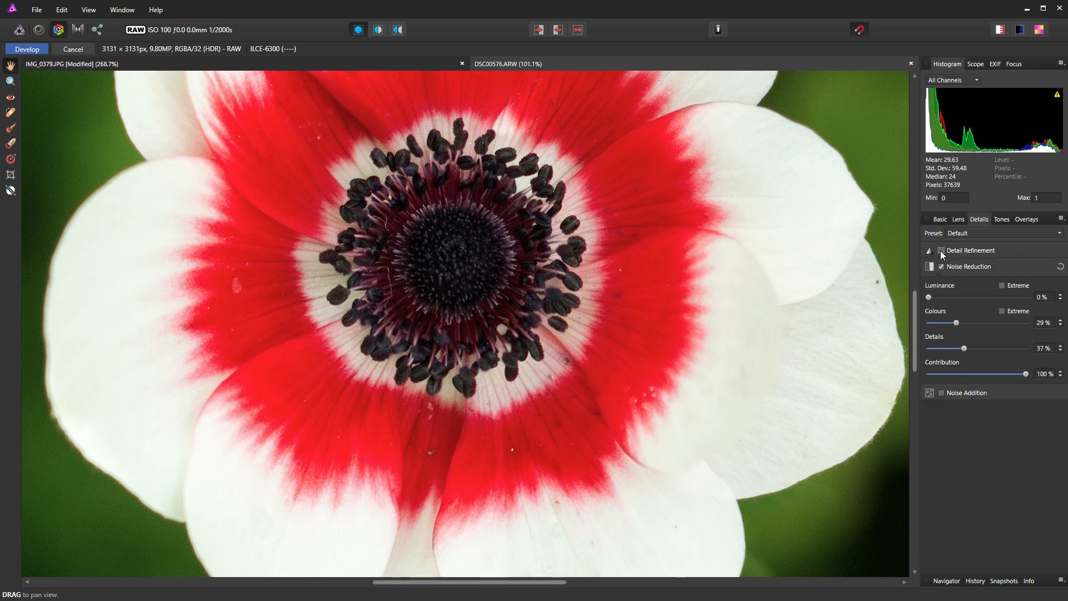
click(942, 251)
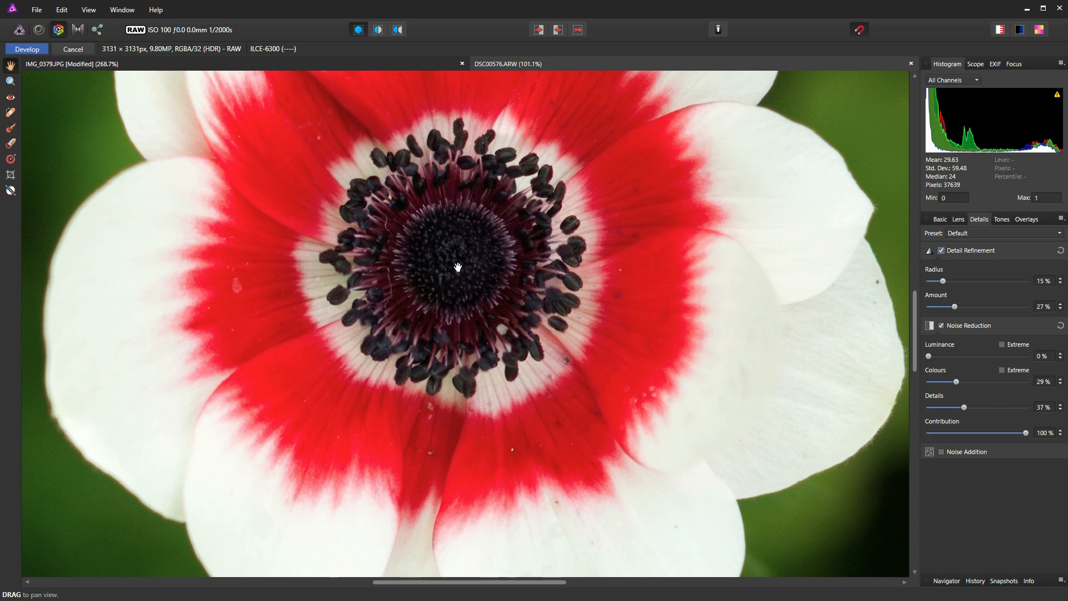
key(ctrl+0)
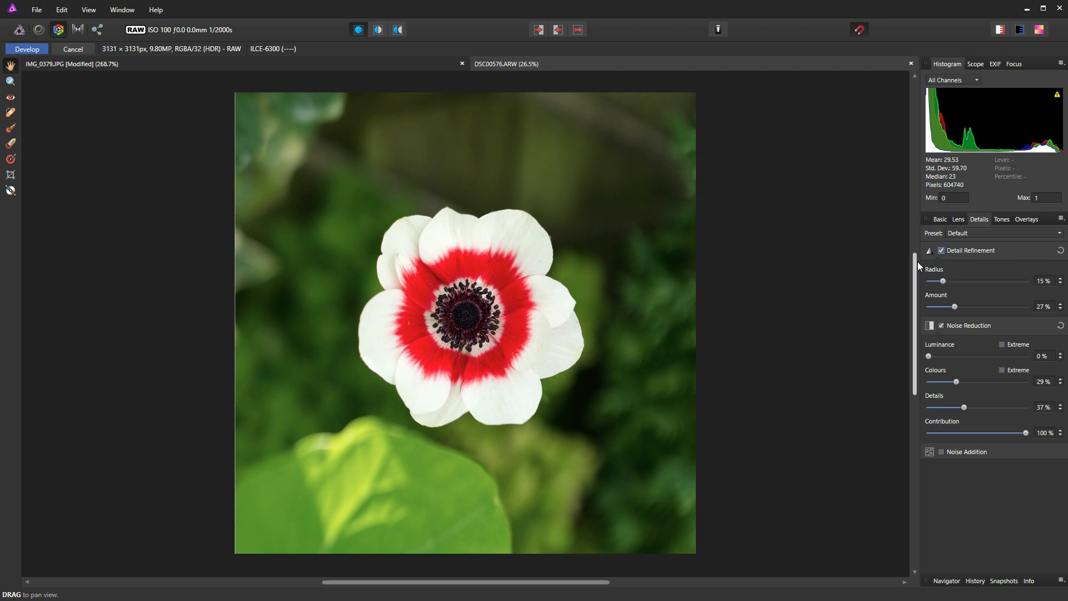
- Try an S-shaped master Curves adjustment in Tones, with raised highlights and lowered shadows, and reset the curve
click(1005, 220)
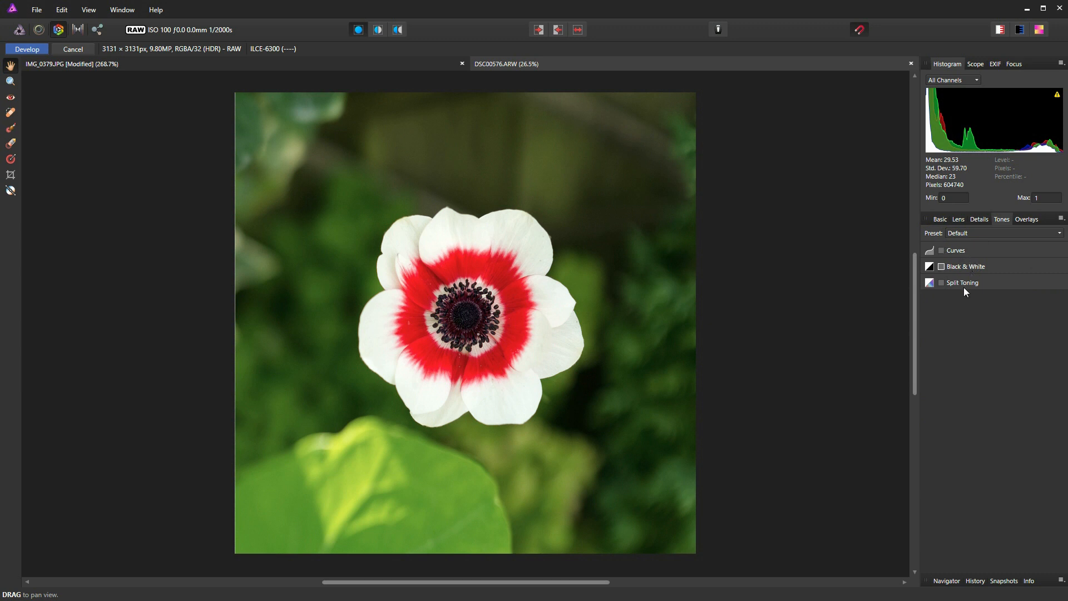
click(942, 251)
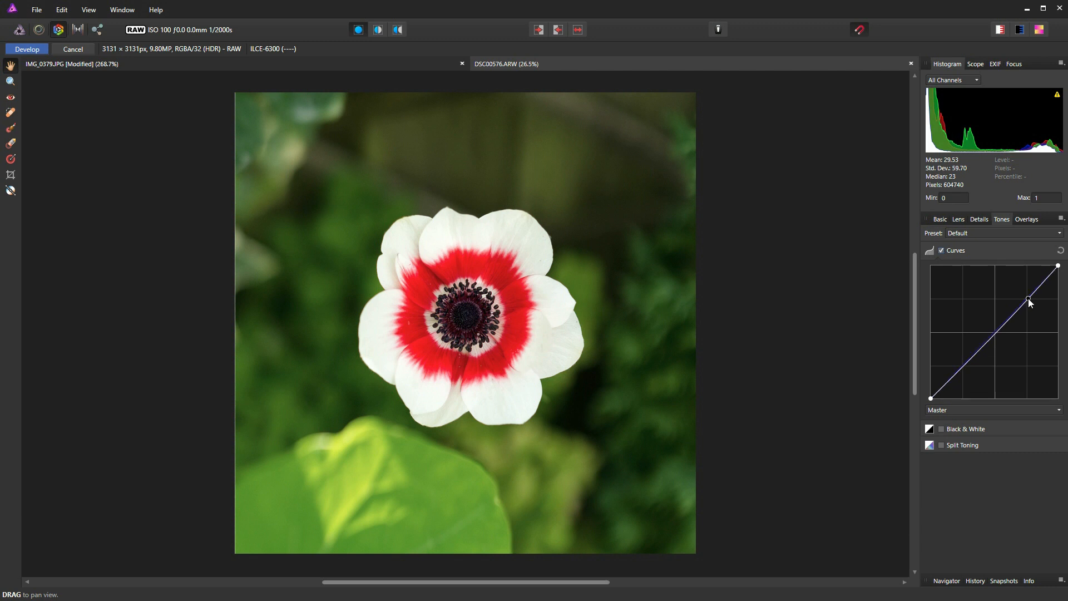
click(1026, 296)
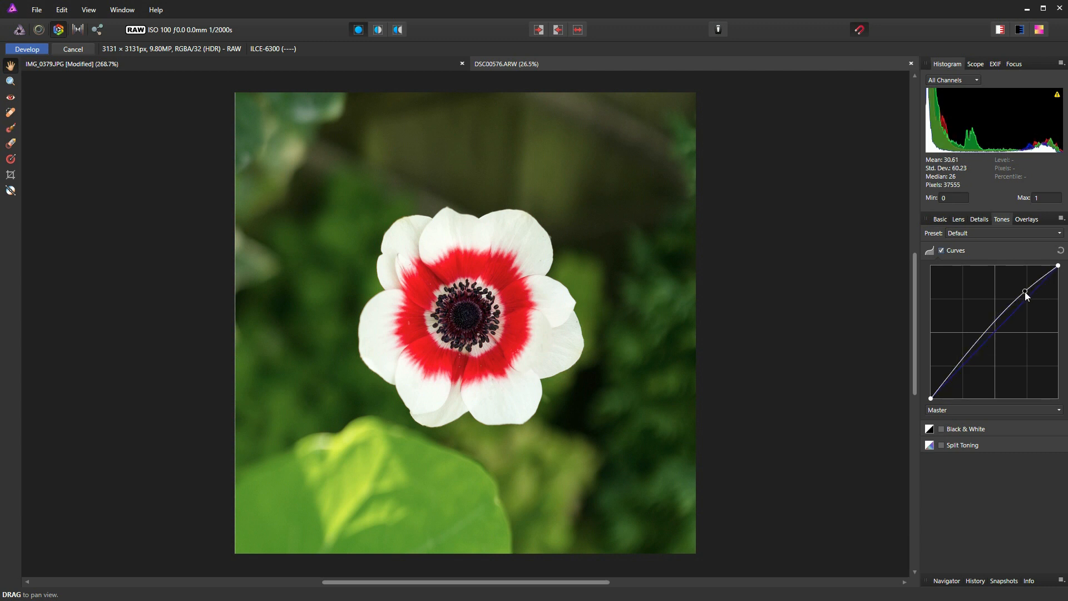
click(965, 360)
drag(963, 359, 968, 366)
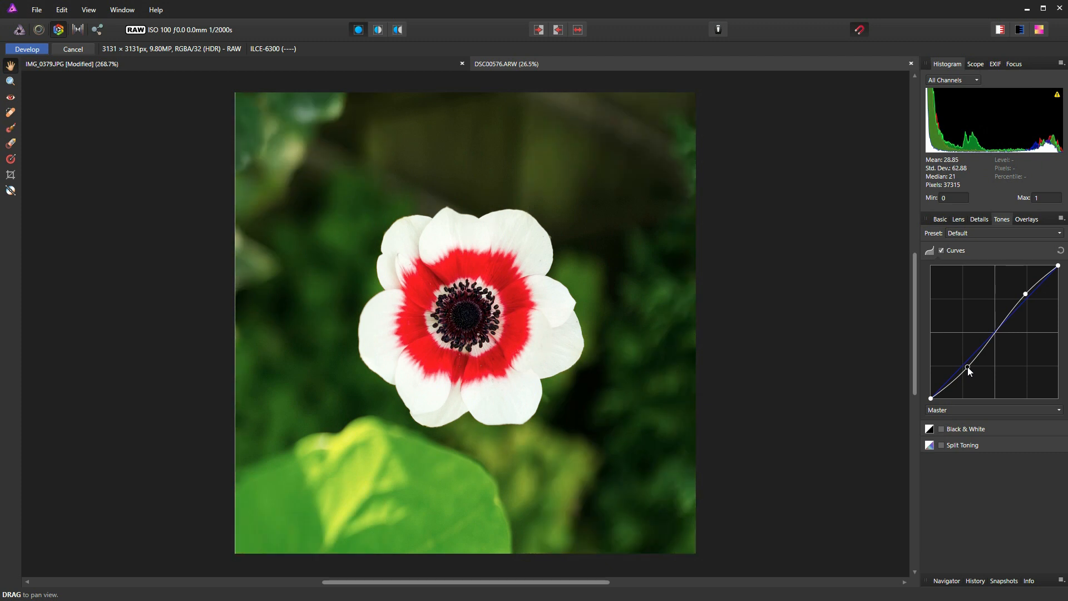
drag(968, 367, 968, 367)
drag(1025, 293, 1030, 290)
click(1061, 252)
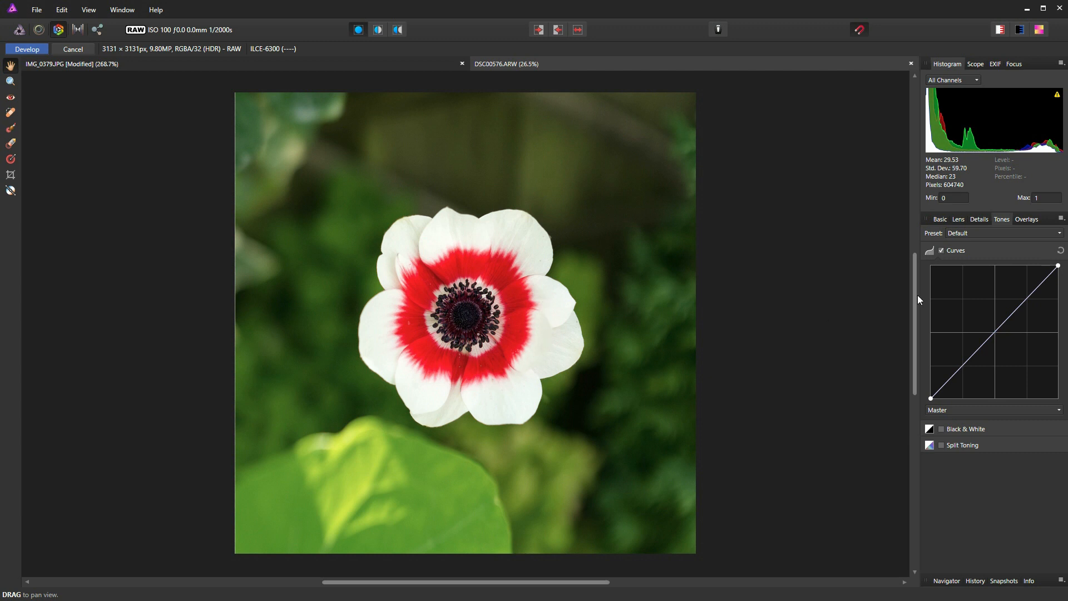
- Try an S-shaped curve on the Red channel, reset it, and switch off the Curves adjustment
click(1053, 412)
click(933, 436)
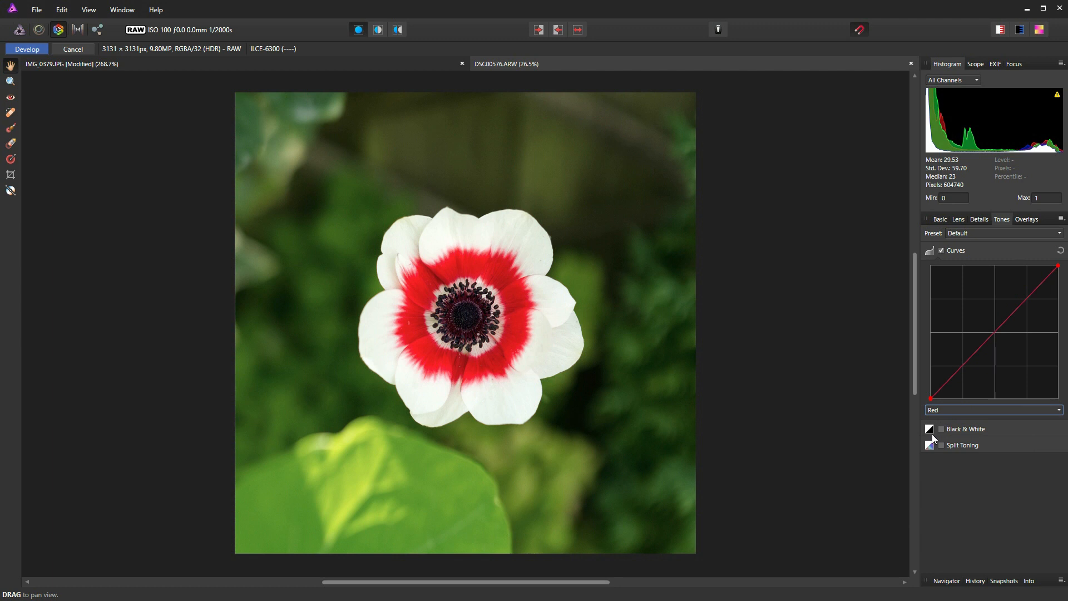
click(1029, 299)
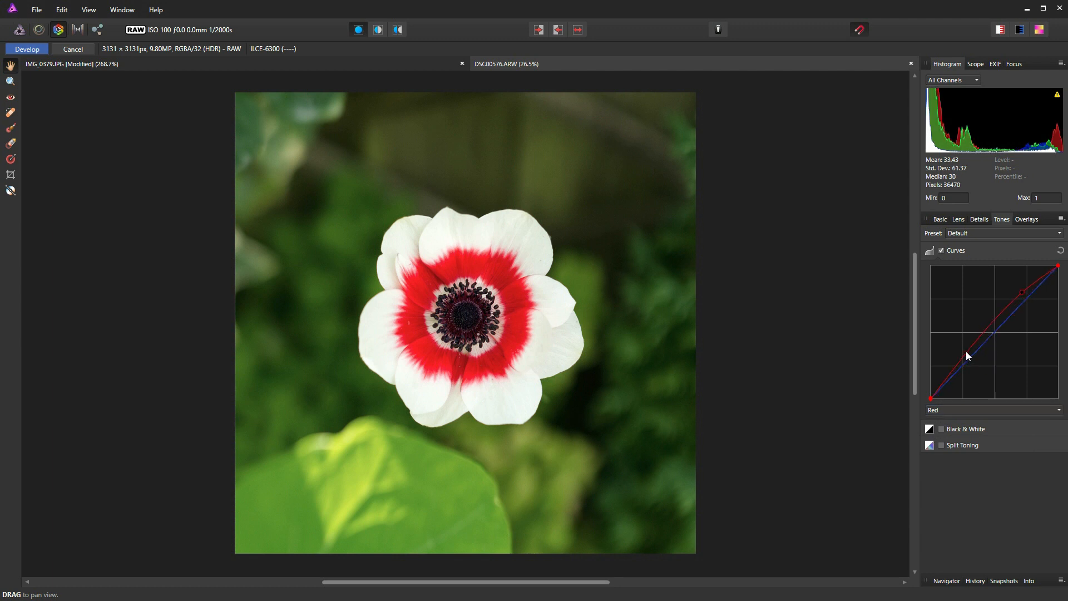
drag(975, 366, 977, 370)
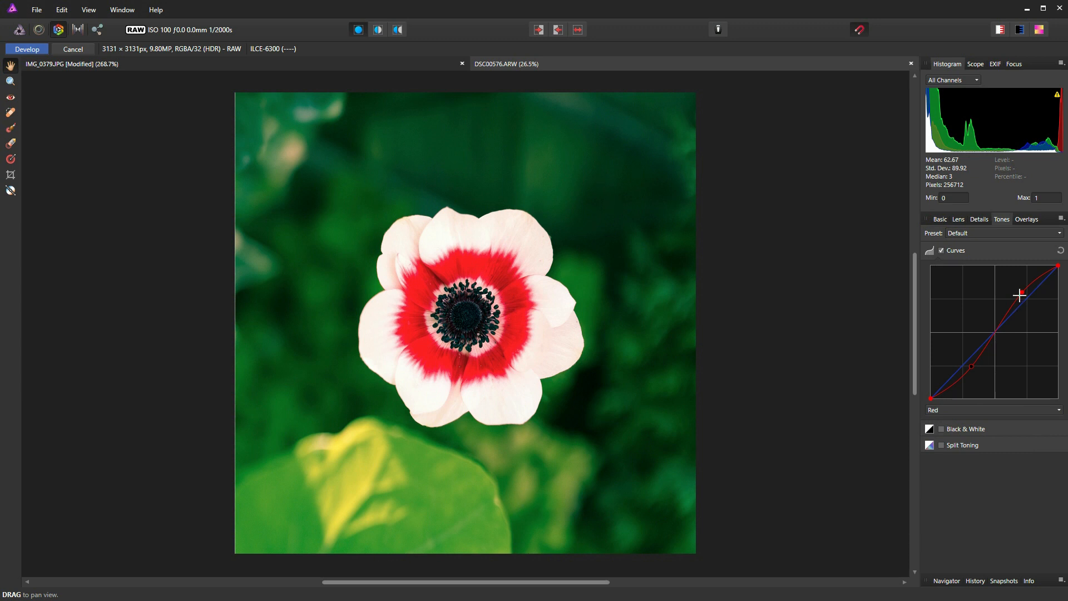
drag(971, 366, 970, 365)
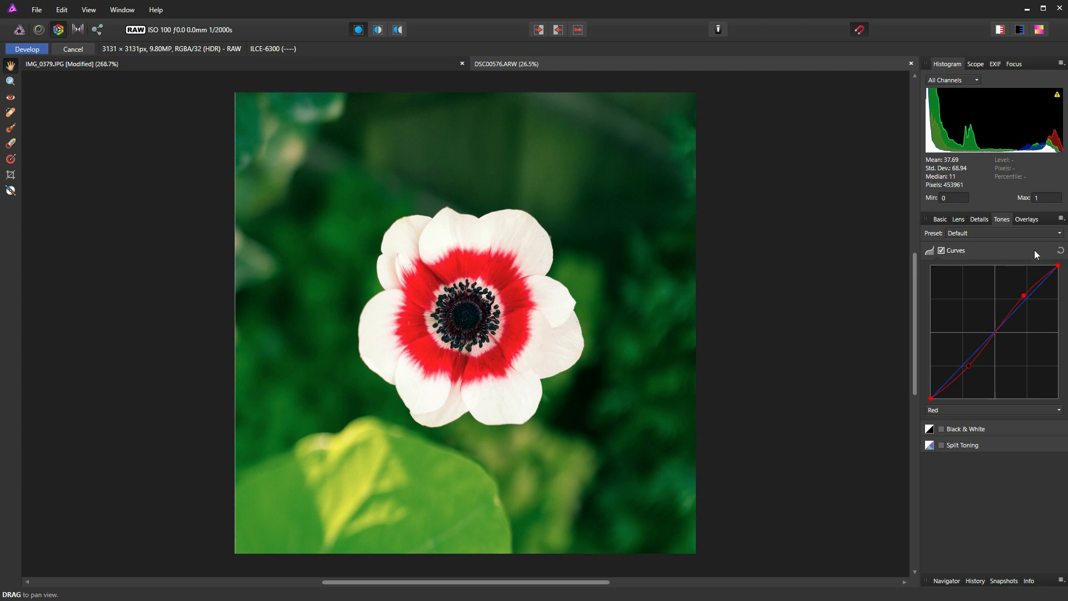
click(1061, 251)
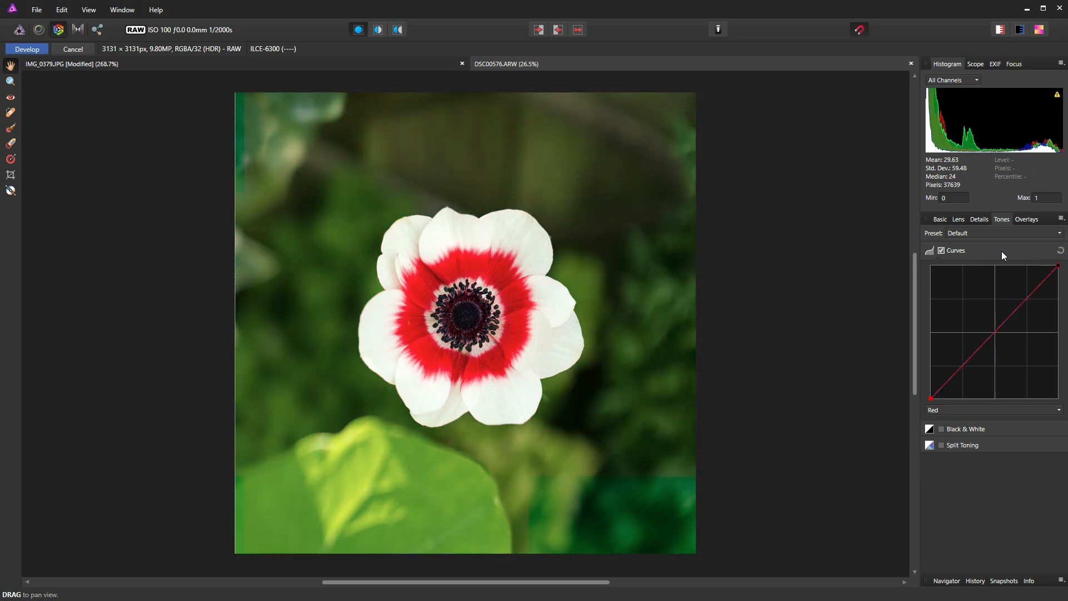
click(941, 252)
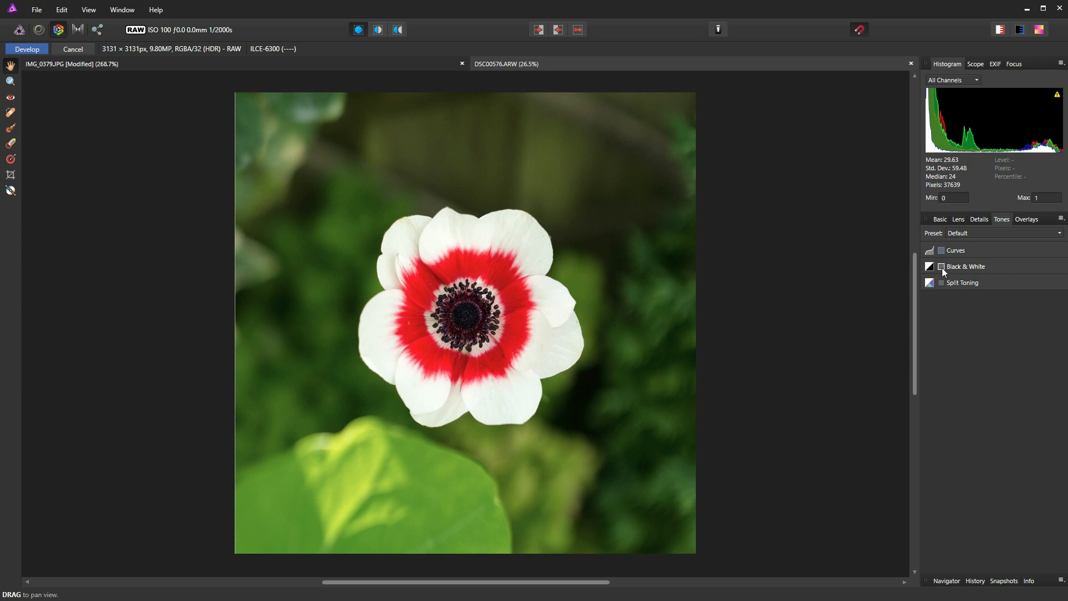
- Enable Black & White, try red at -69 %, and settle on red 40 %, green 23 % and yellow 251 %
click(942, 267)
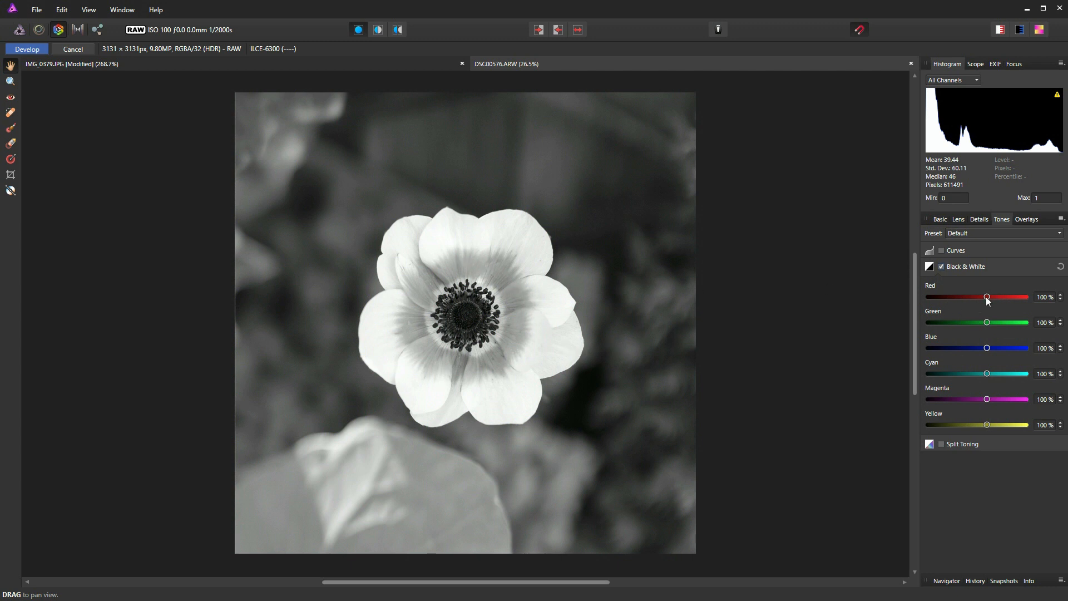
drag(987, 297, 954, 295)
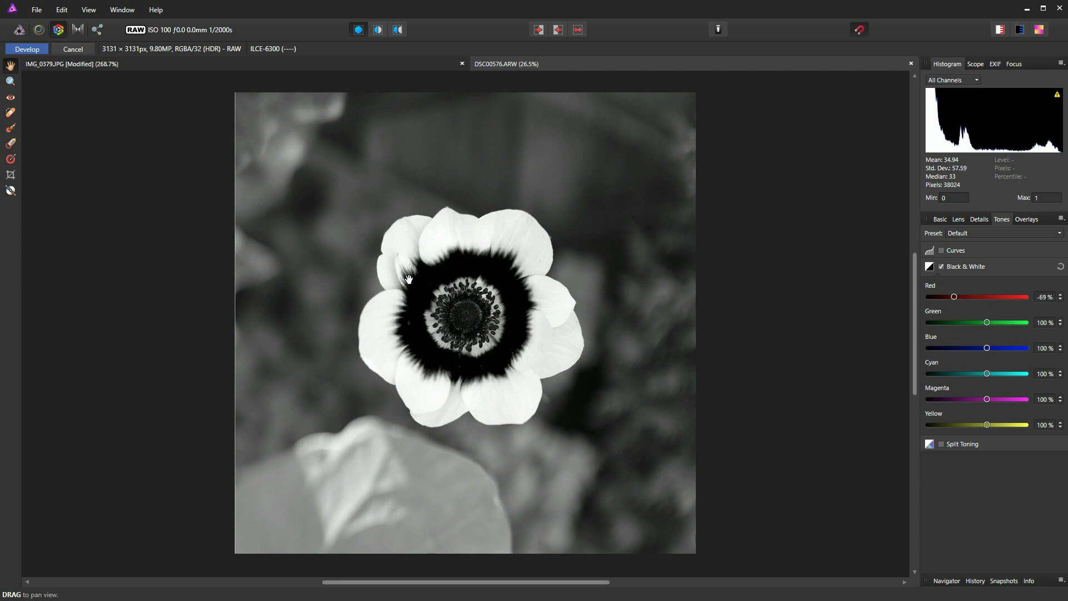
drag(956, 295, 976, 296)
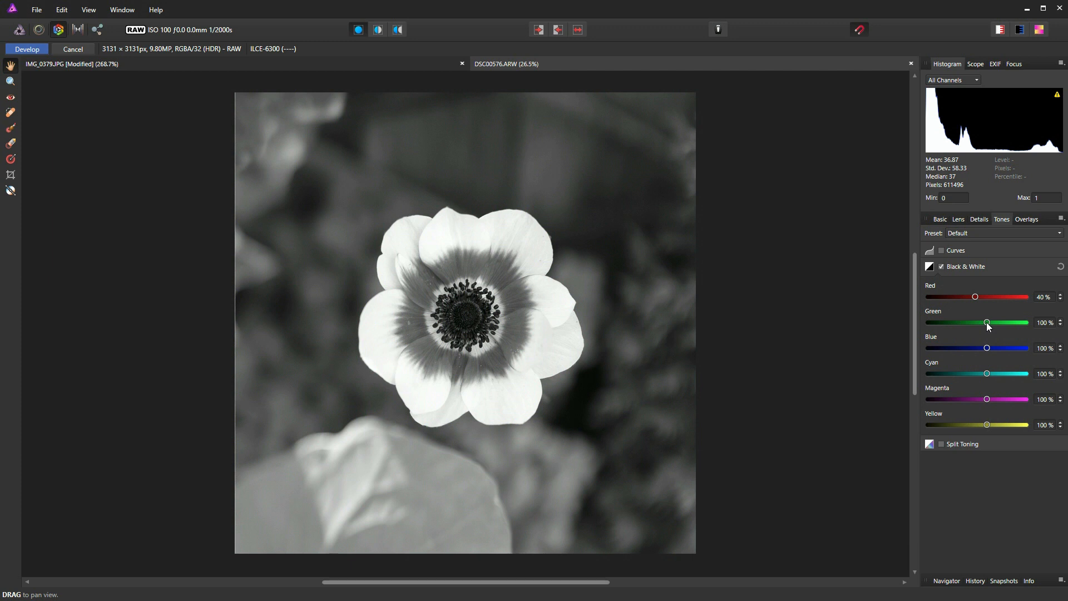
drag(988, 326, 972, 323)
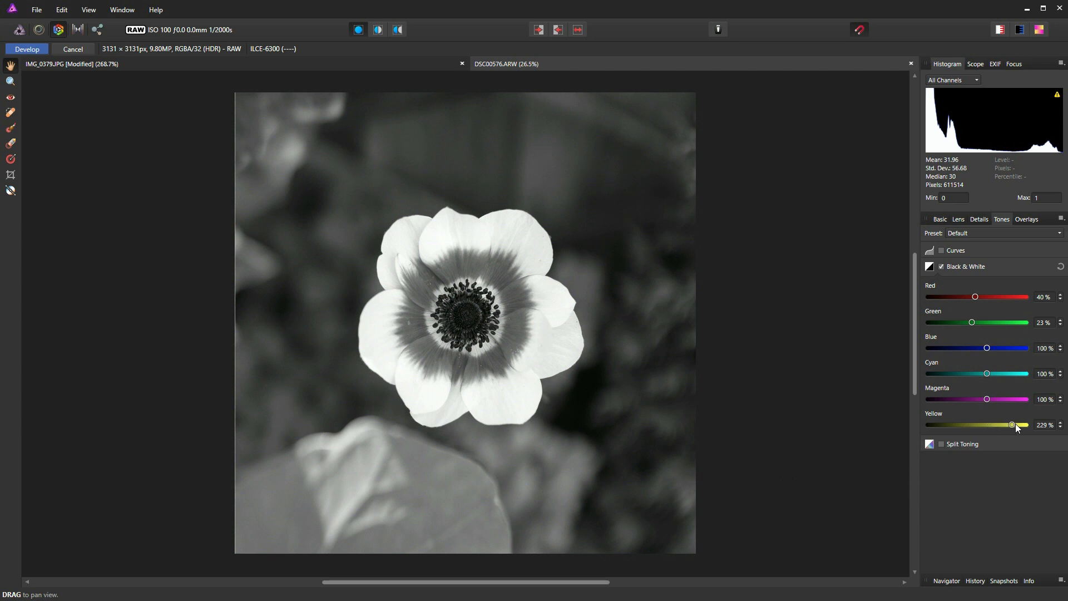
drag(1017, 424, 1017, 425)
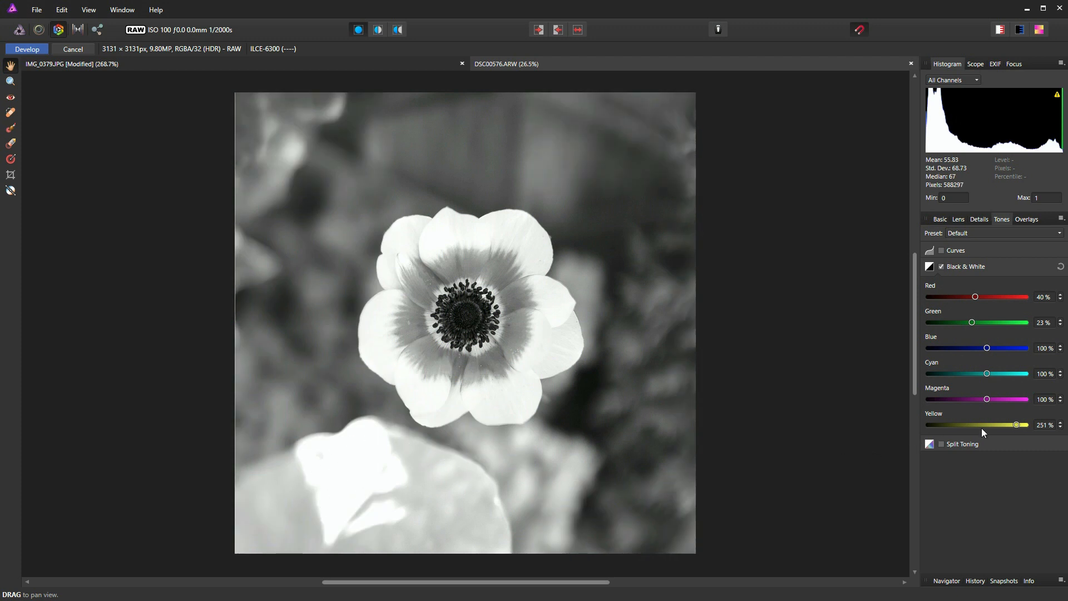
- Try lowering yellow to 129 % and 117 %, reset the Black & White adjustment and switch it off
drag(1017, 426, 995, 429)
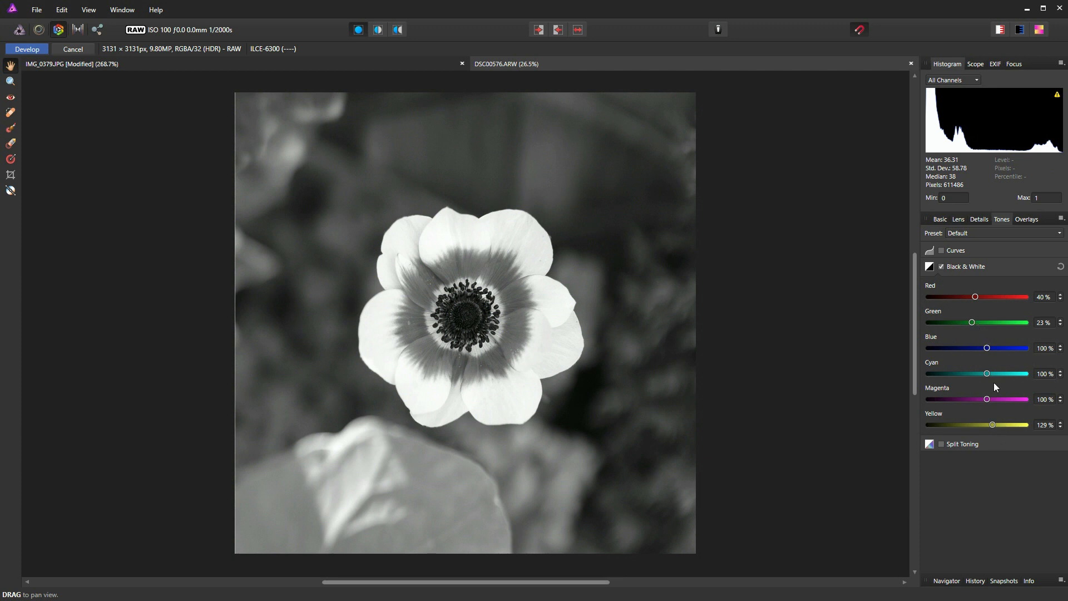
drag(992, 425, 994, 427)
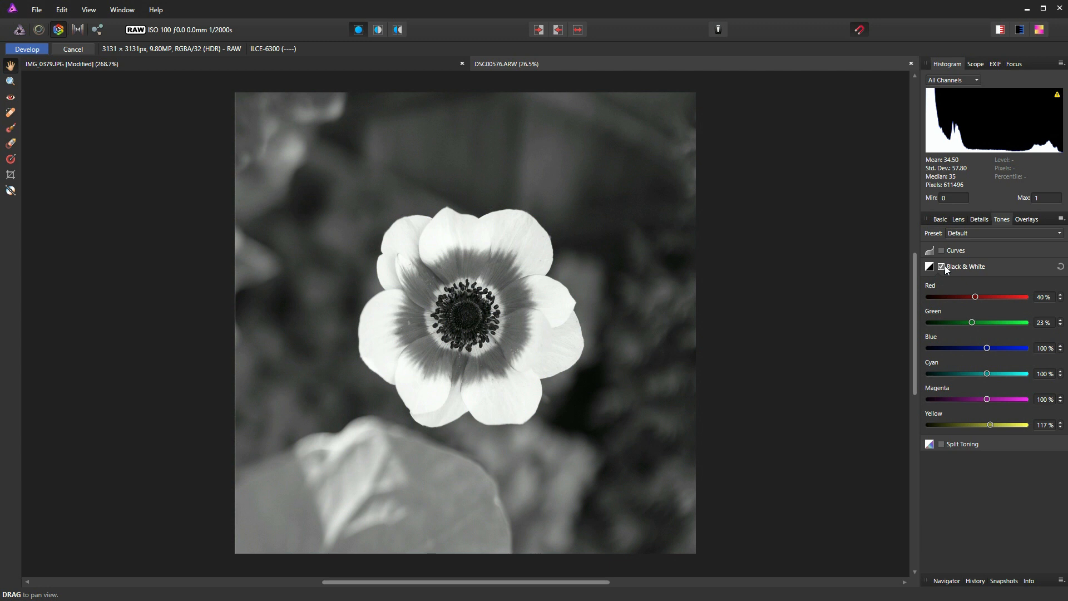
click(1061, 268)
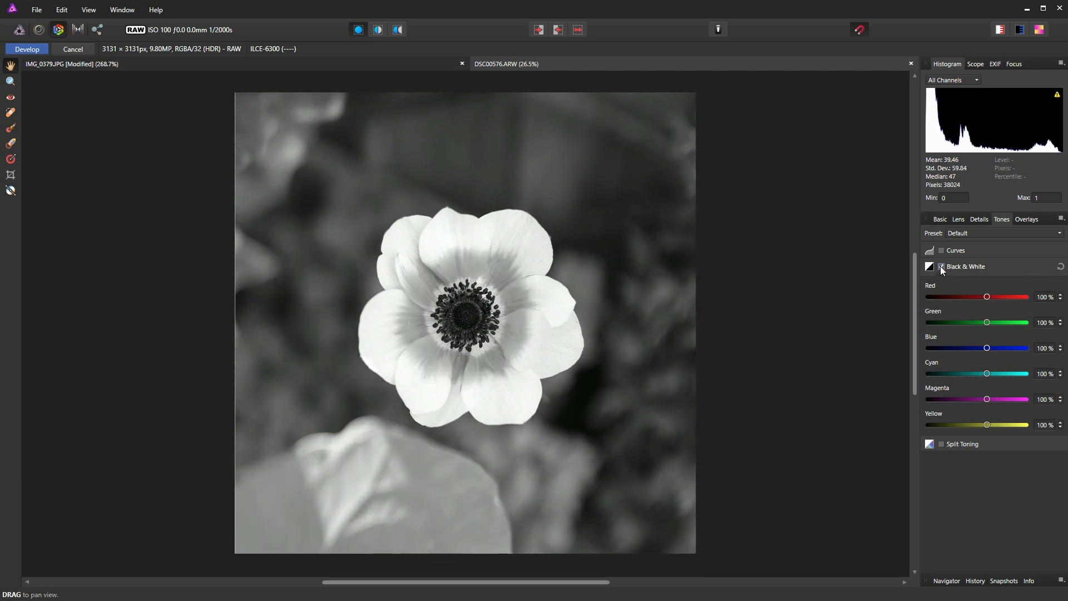
click(942, 268)
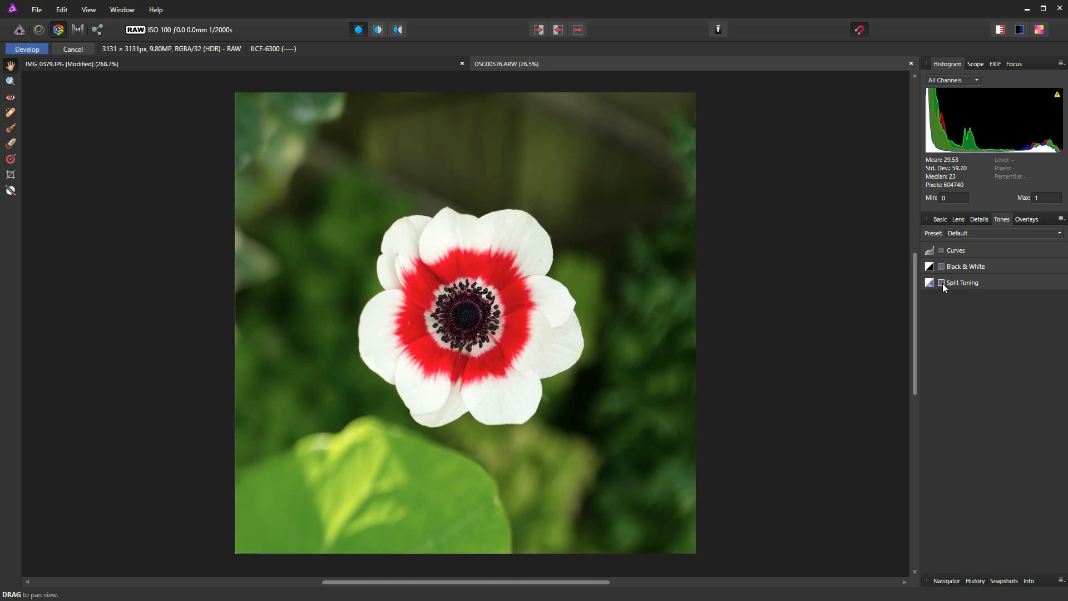
- Enable Split Toning with highlights hue 43.2° at 49 % saturation and shadows hue 242.7° at 51 % saturation
click(941, 283)
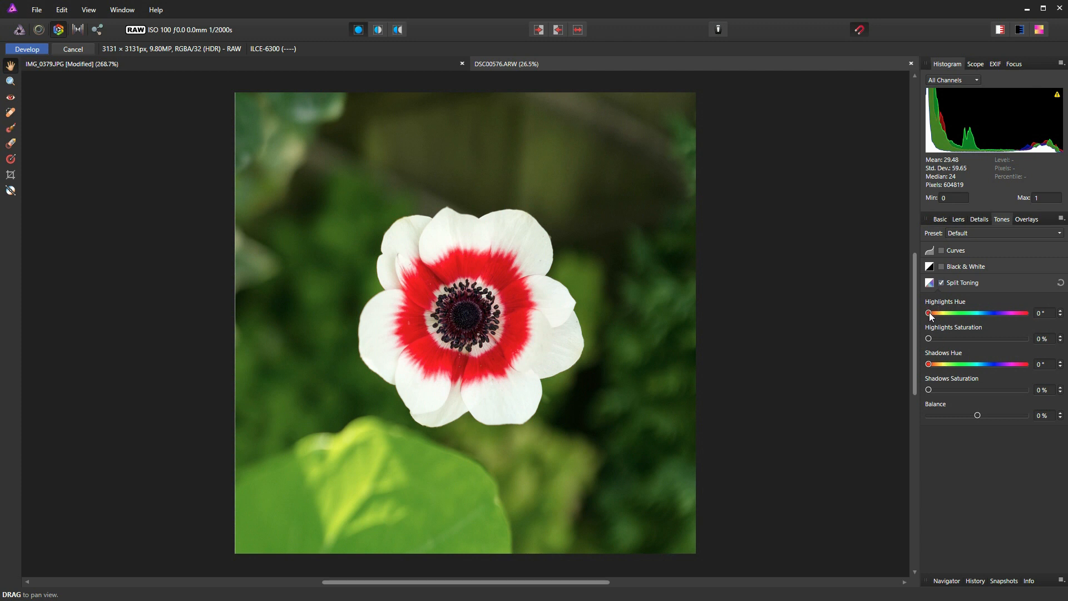
drag(929, 313, 941, 315)
drag(930, 367, 995, 365)
drag(930, 338, 977, 338)
drag(928, 390, 979, 391)
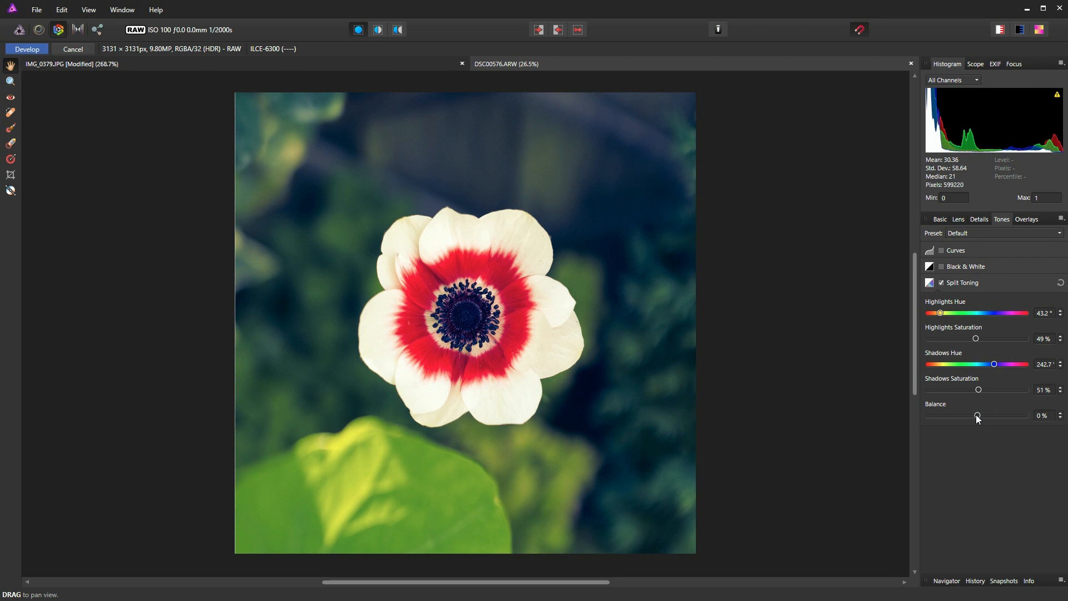
- Try different Split Toning balances, settle on 37 %, and reduce the highlights saturation to 26 %
drag(978, 416, 952, 417)
drag(954, 415, 1004, 413)
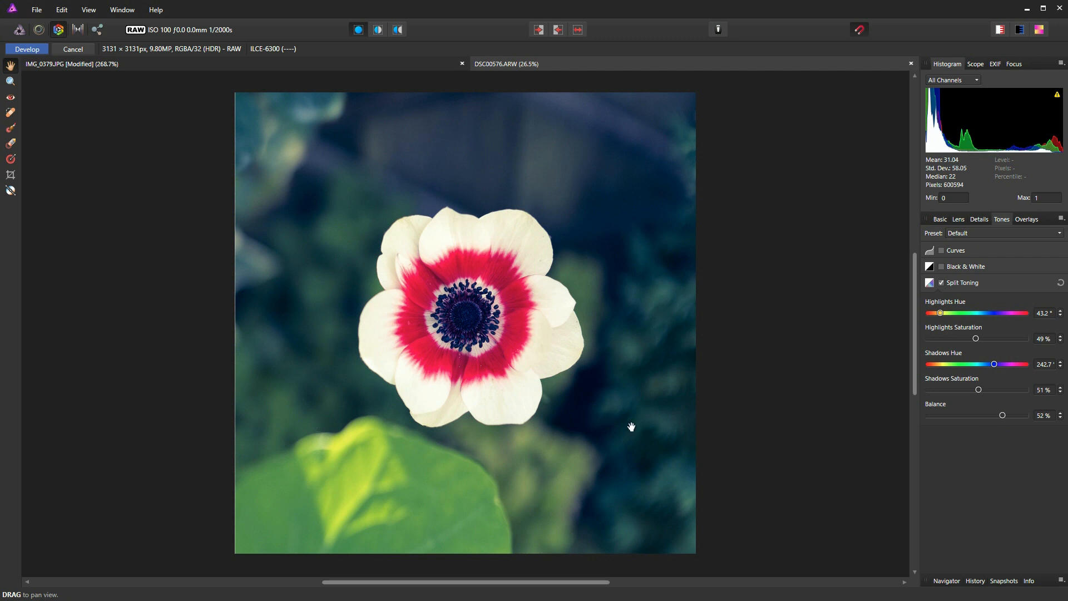
click(1000, 416)
drag(1000, 416, 995, 417)
drag(976, 338, 960, 340)
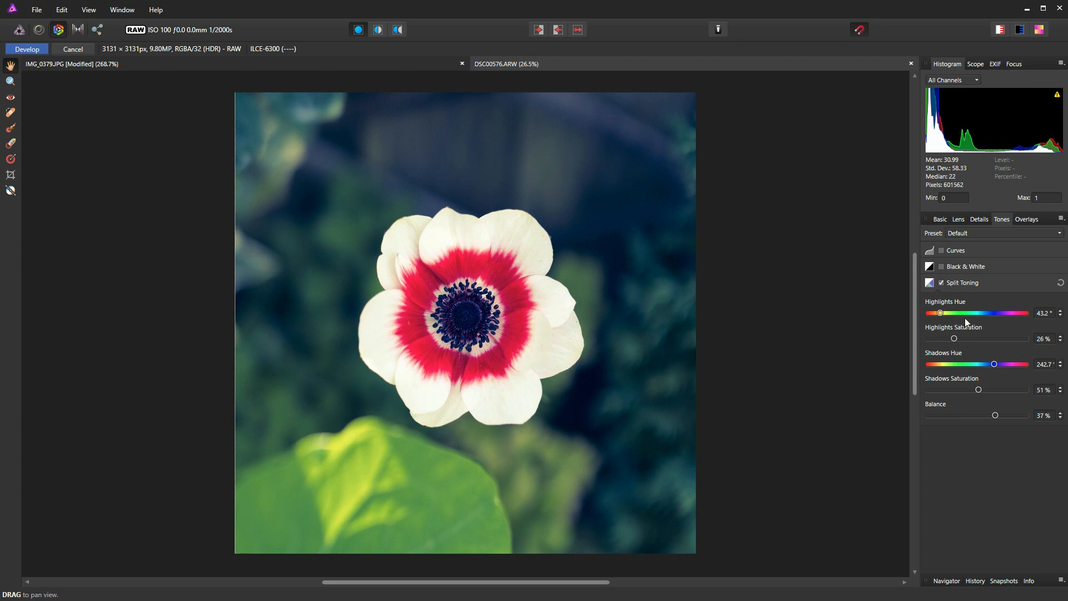
- Try Clarity at 22 %, 52 % and 75 % in the Basic Enhance settings, checking the flower's centre, and settle on 13 %
click(951, 221)
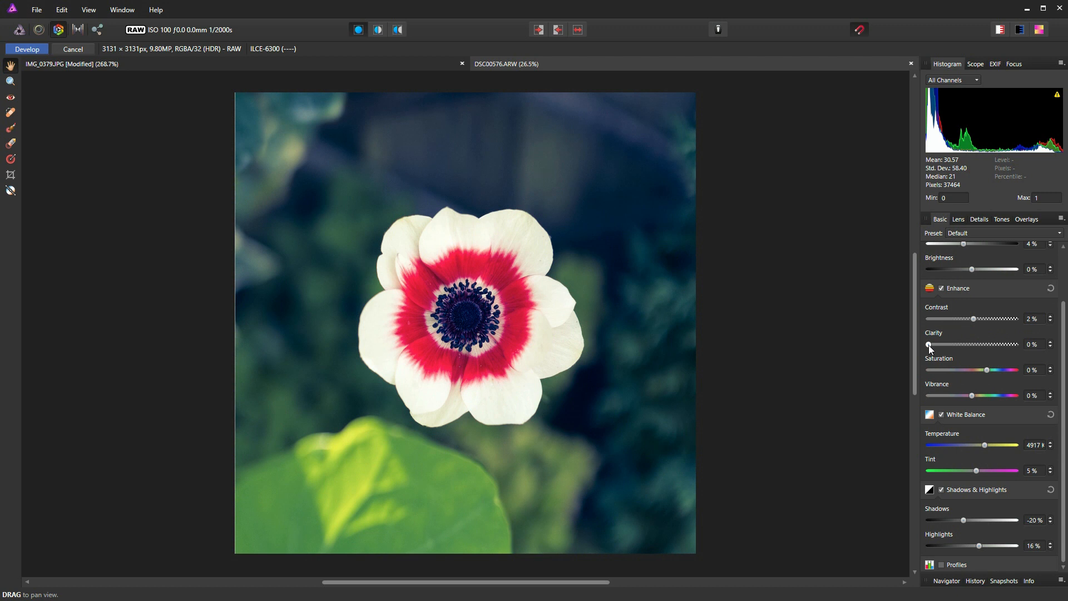
mouse_move(934, 345)
mouse_down()
mouse_move(966, 346)
mouse_move(941, 348)
mouse_up()
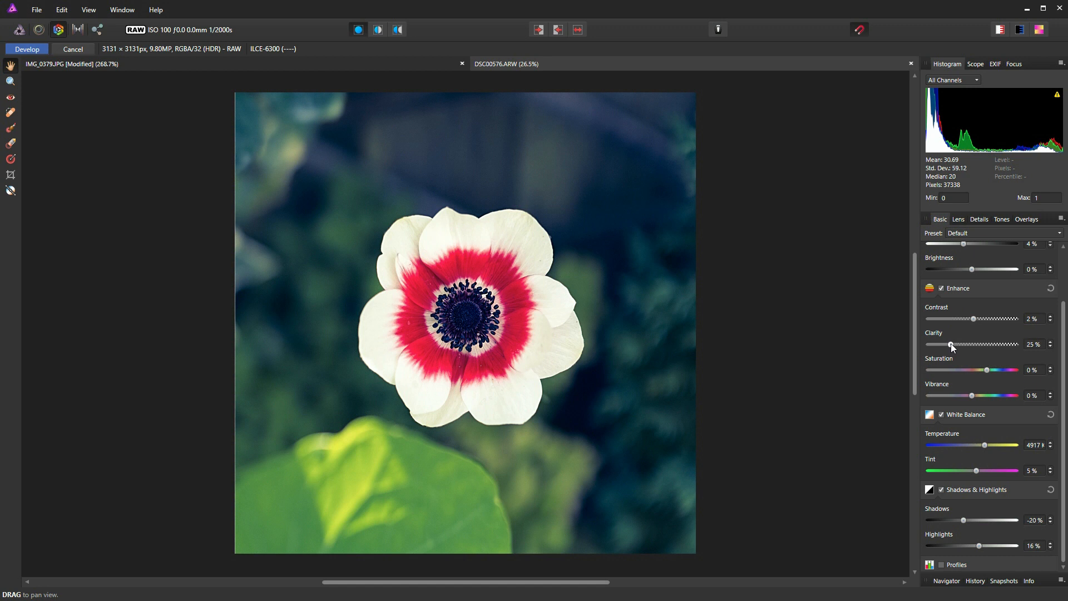
drag(952, 345, 947, 344)
scroll(537, 314, up, 5)
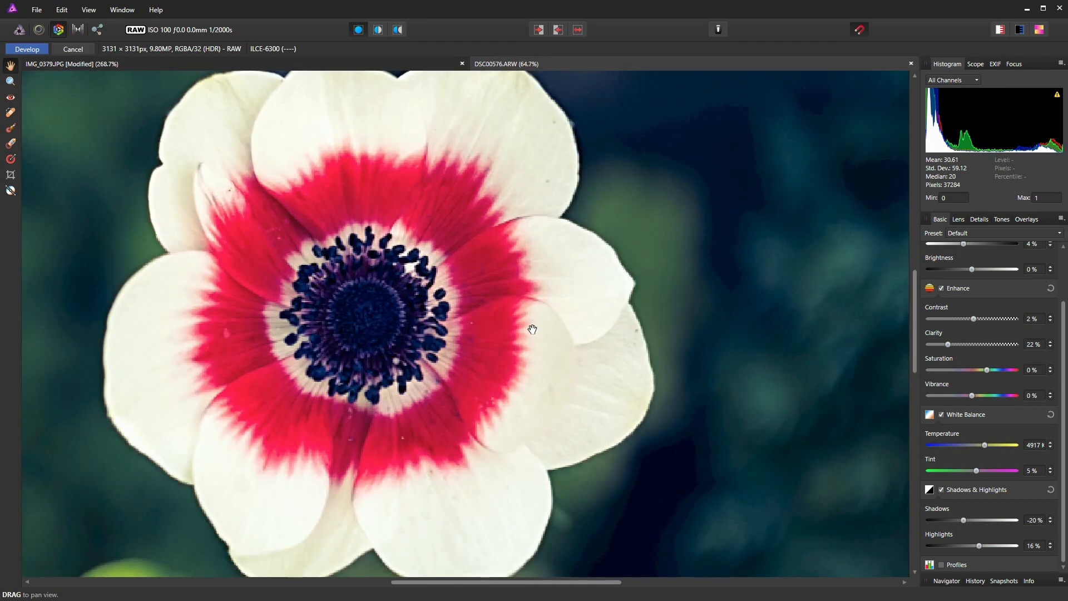
scroll(532, 330, up, 1)
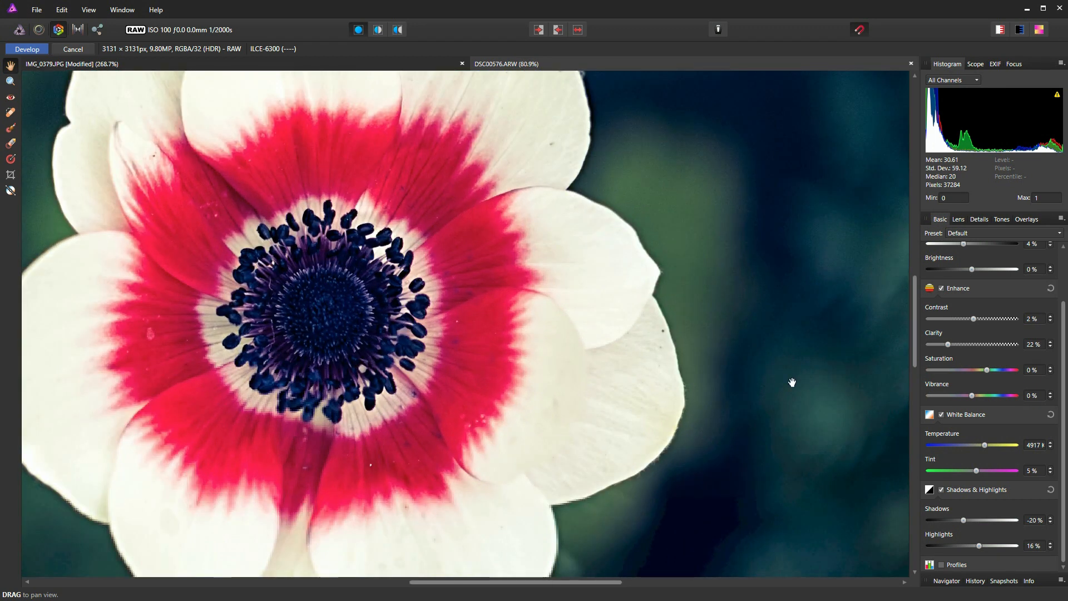
drag(948, 345, 963, 344)
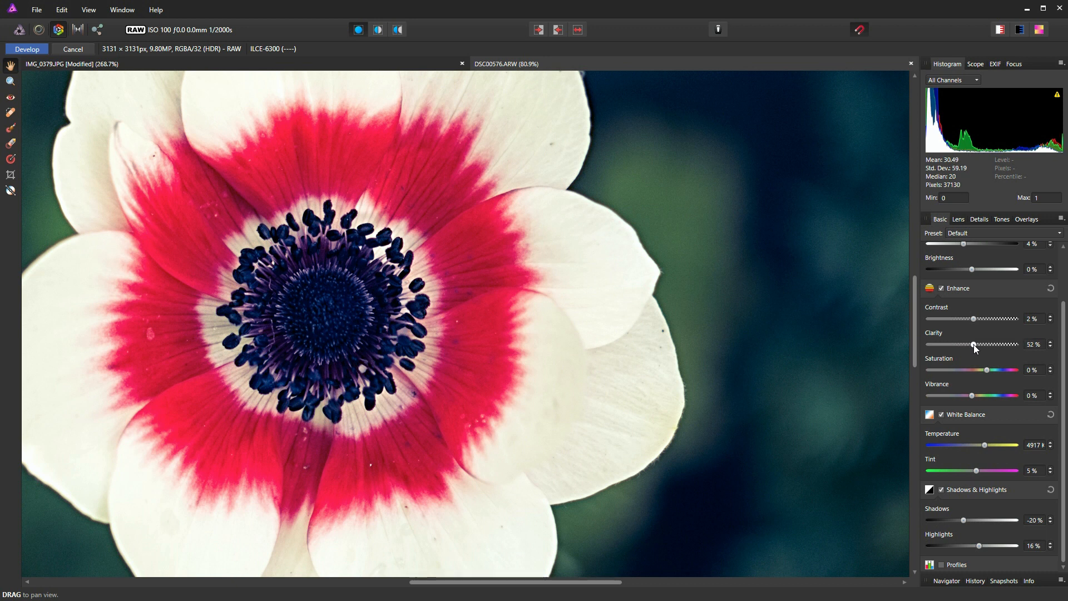
mouse_move(974, 345)
mouse_down()
mouse_move(999, 346)
mouse_move(957, 346)
mouse_move(990, 344)
mouse_up()
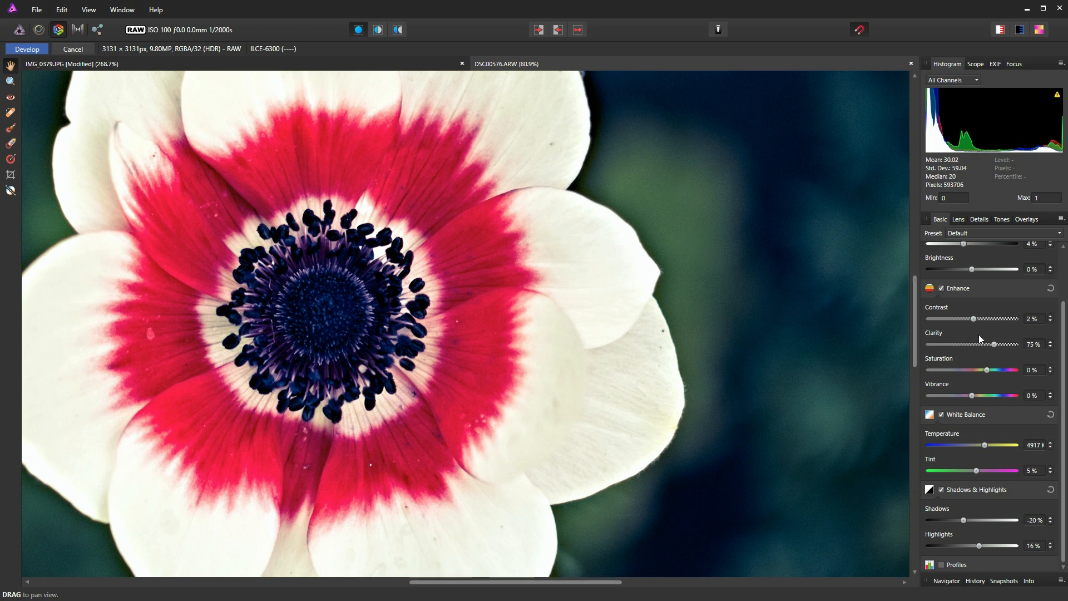
drag(994, 345, 941, 352)
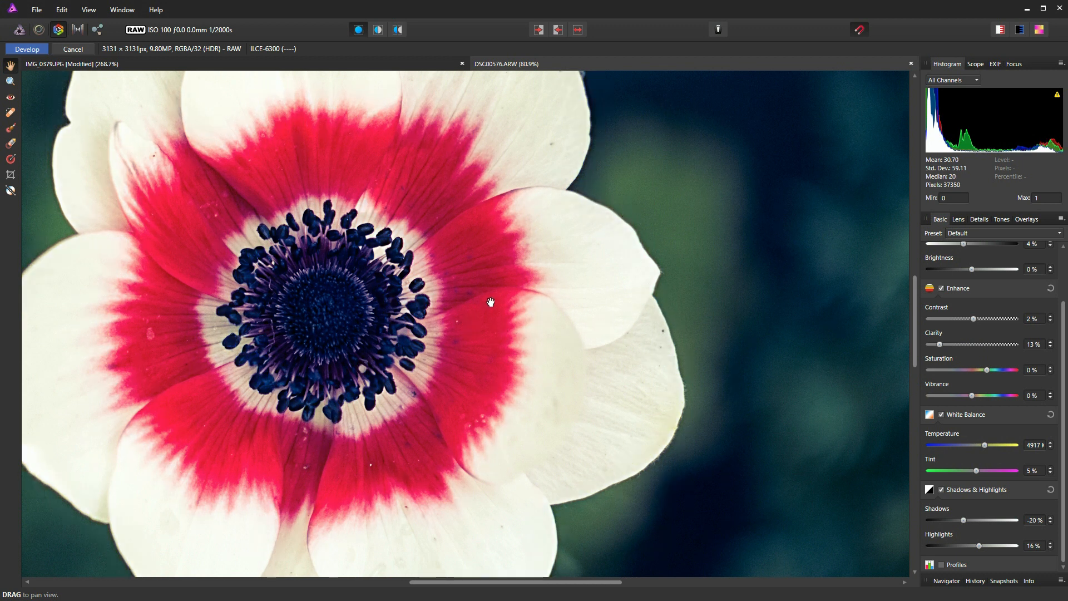
- Check the whole flower photo and develop it to apply the RAW adjustments
scroll(489, 301, down, 2)
scroll(490, 300, down, 3)
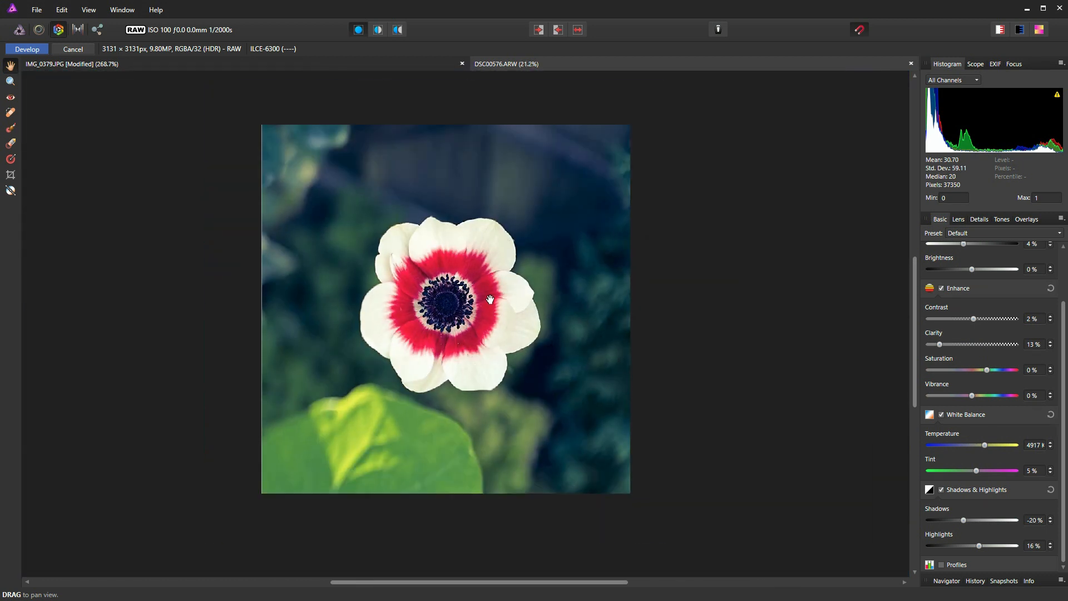
scroll(489, 299, up, 1)
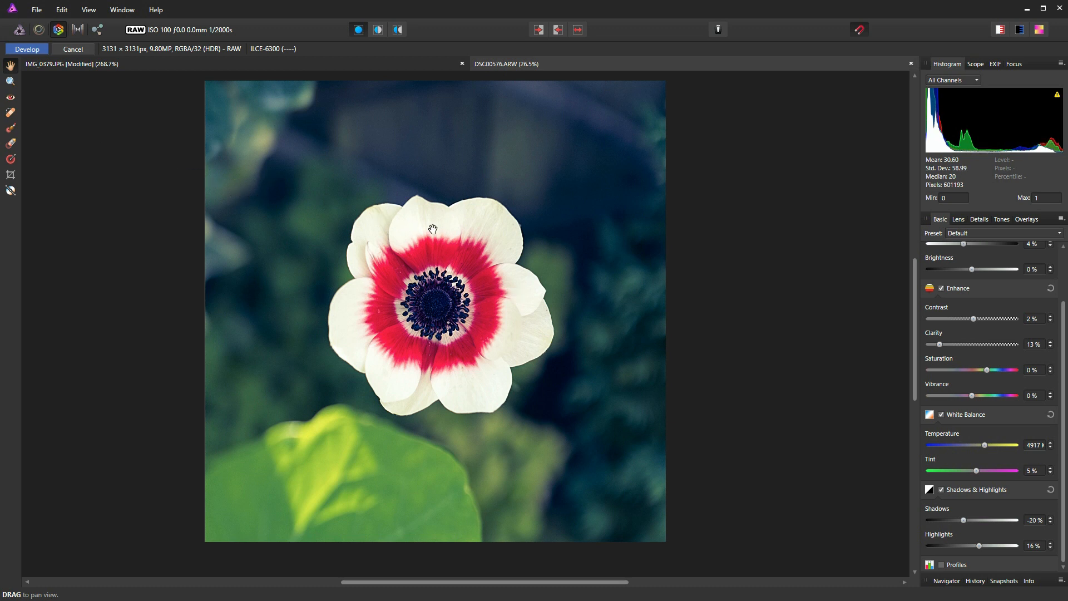
click(33, 52)
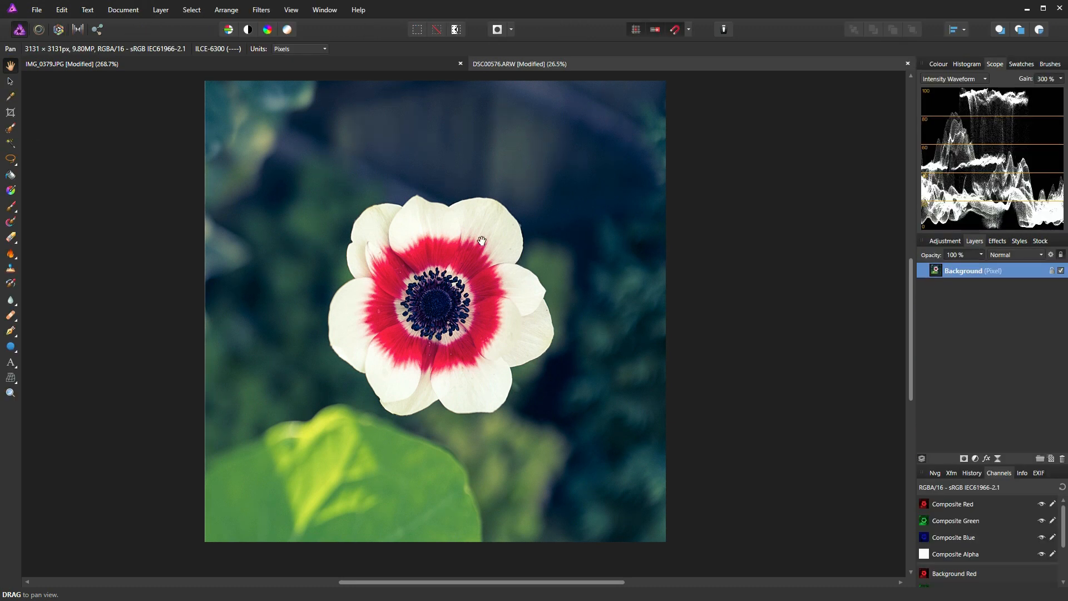